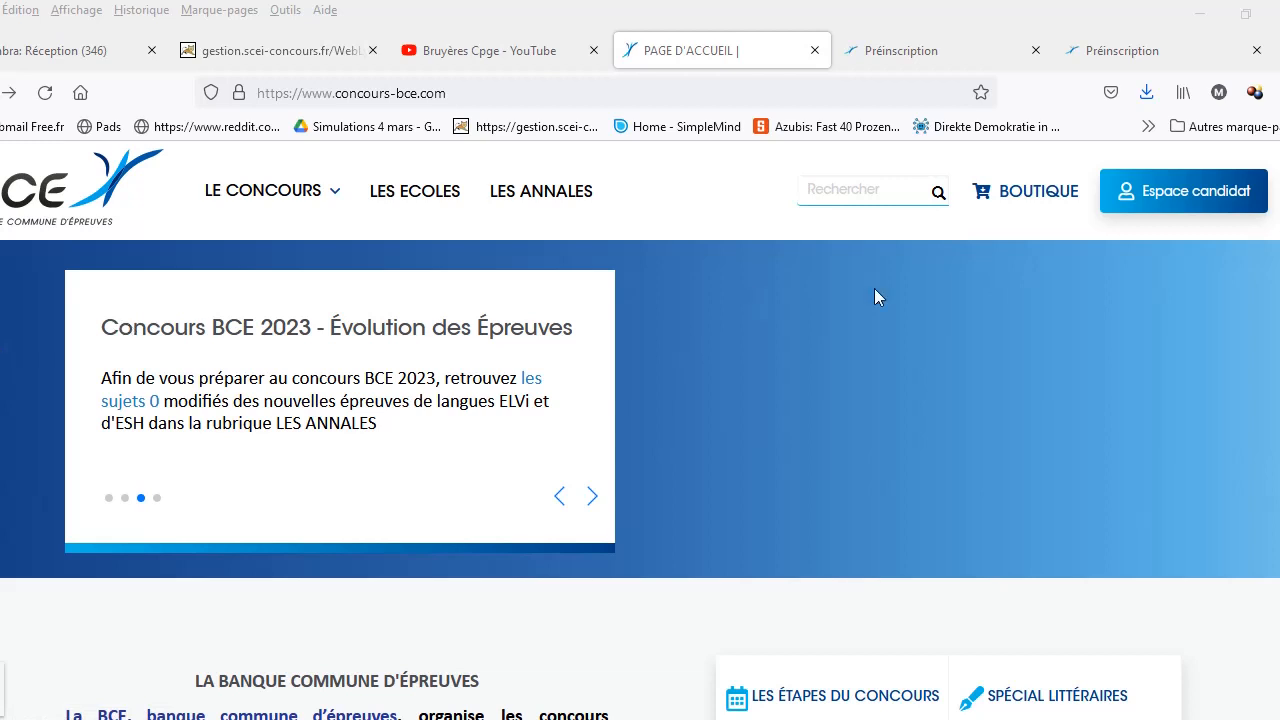
Step: Go to the Espace candidat page and scroll to the 'Je m'inscris au concours' option
click(1211, 193)
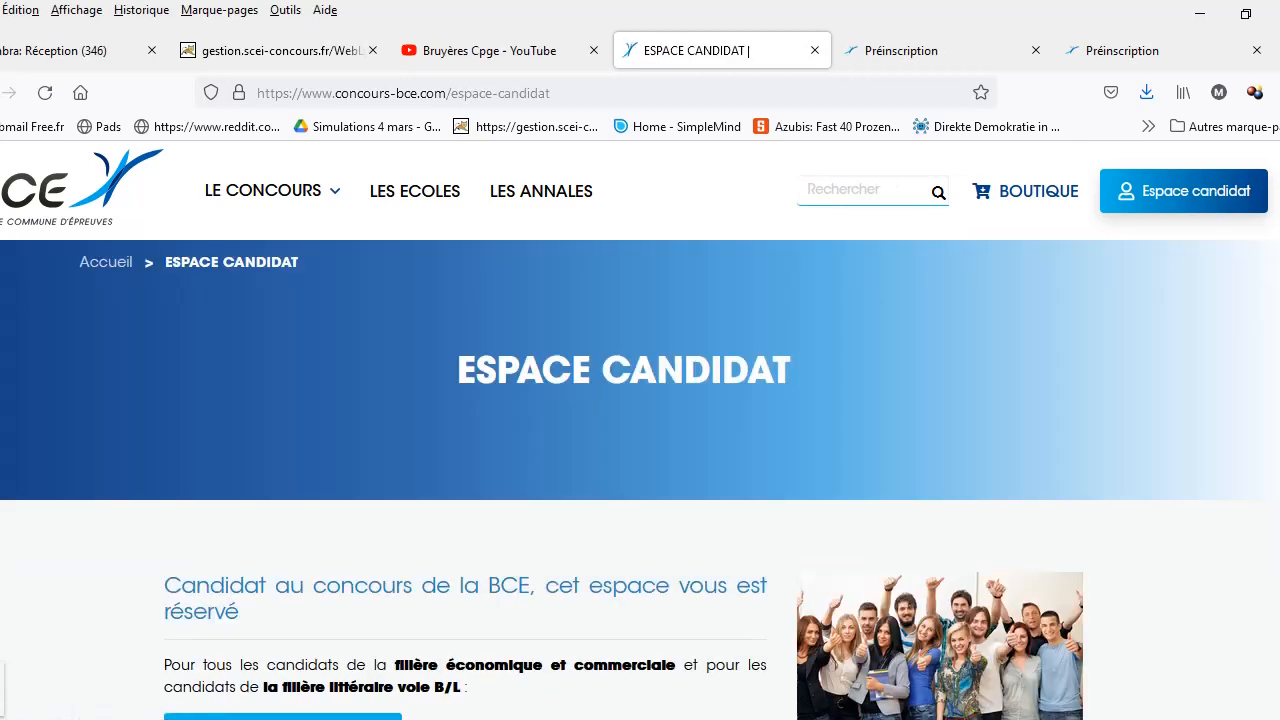
scroll(357, 543, down, 2)
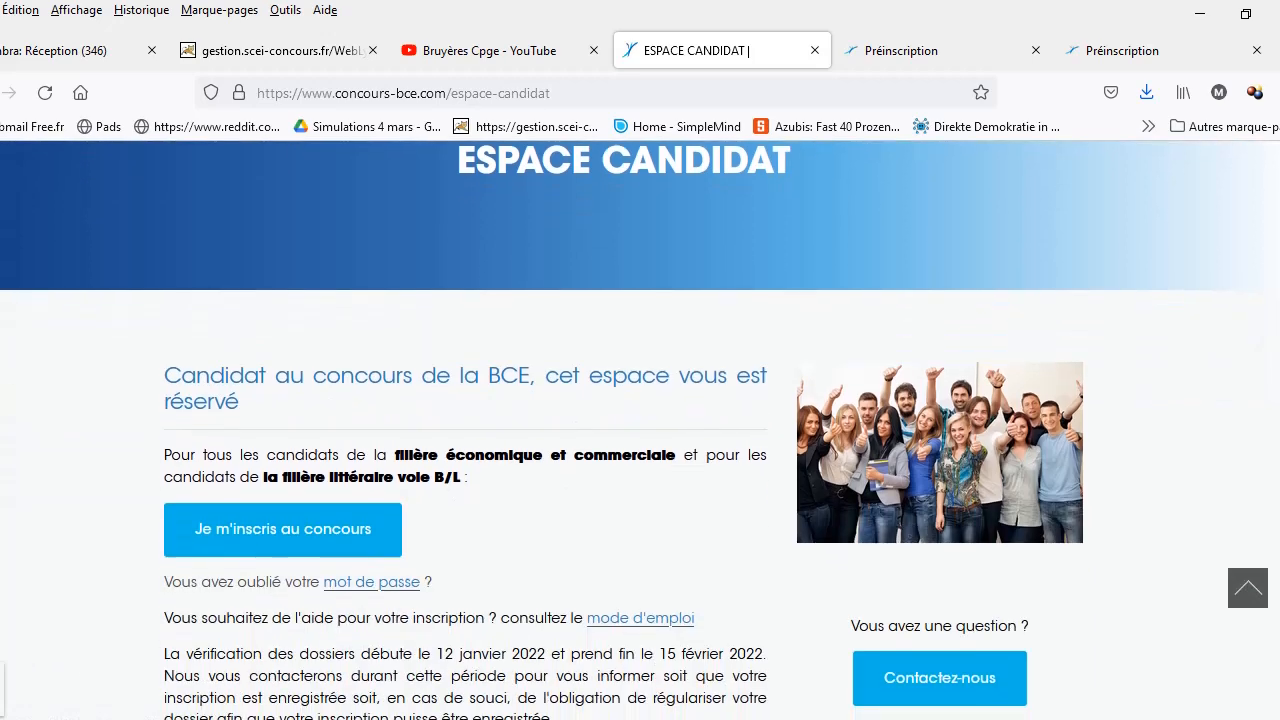
Step: Begin a new registration, tick the data-protection attestation and confirm the conditions
click(315, 529)
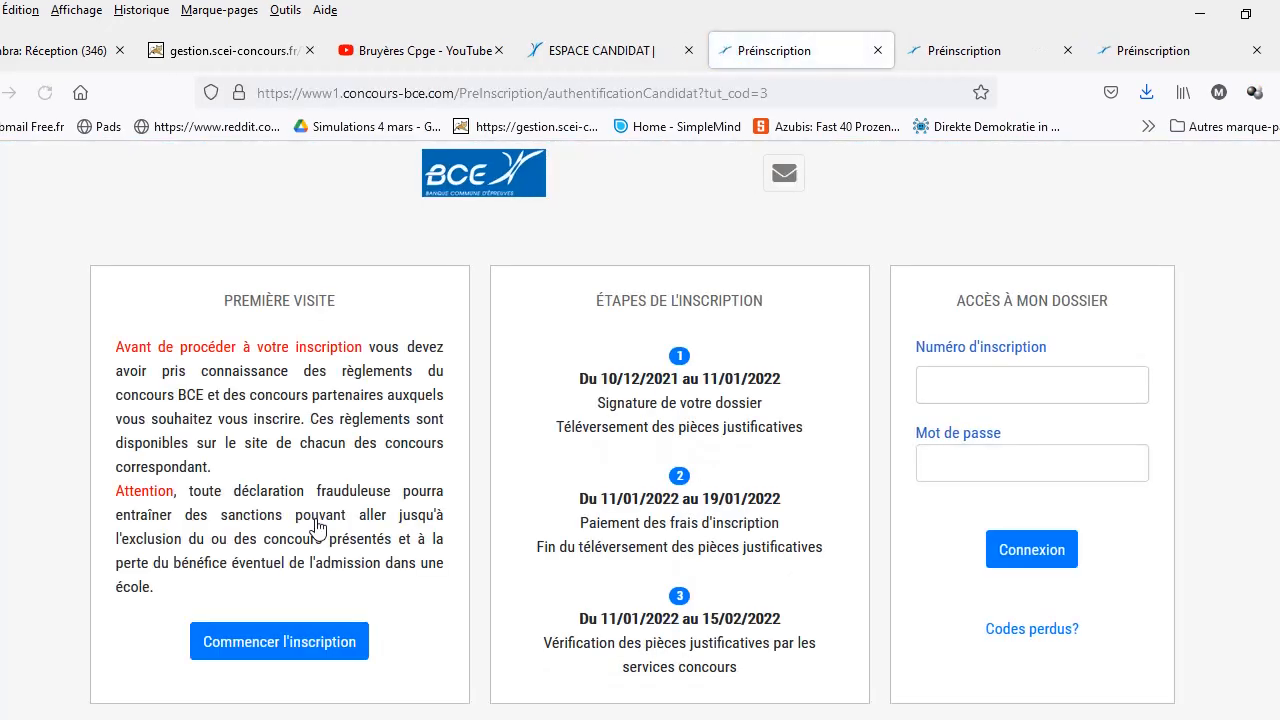
click(255, 652)
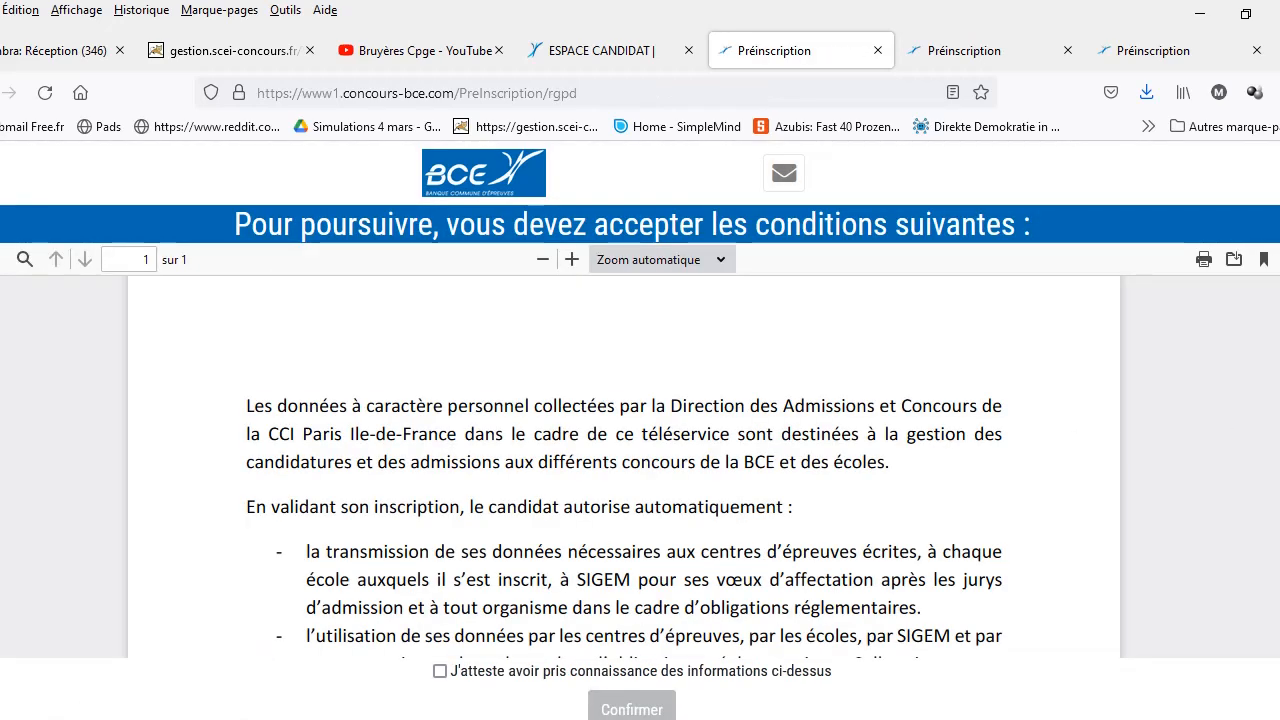
scroll(624, 466, down, 5)
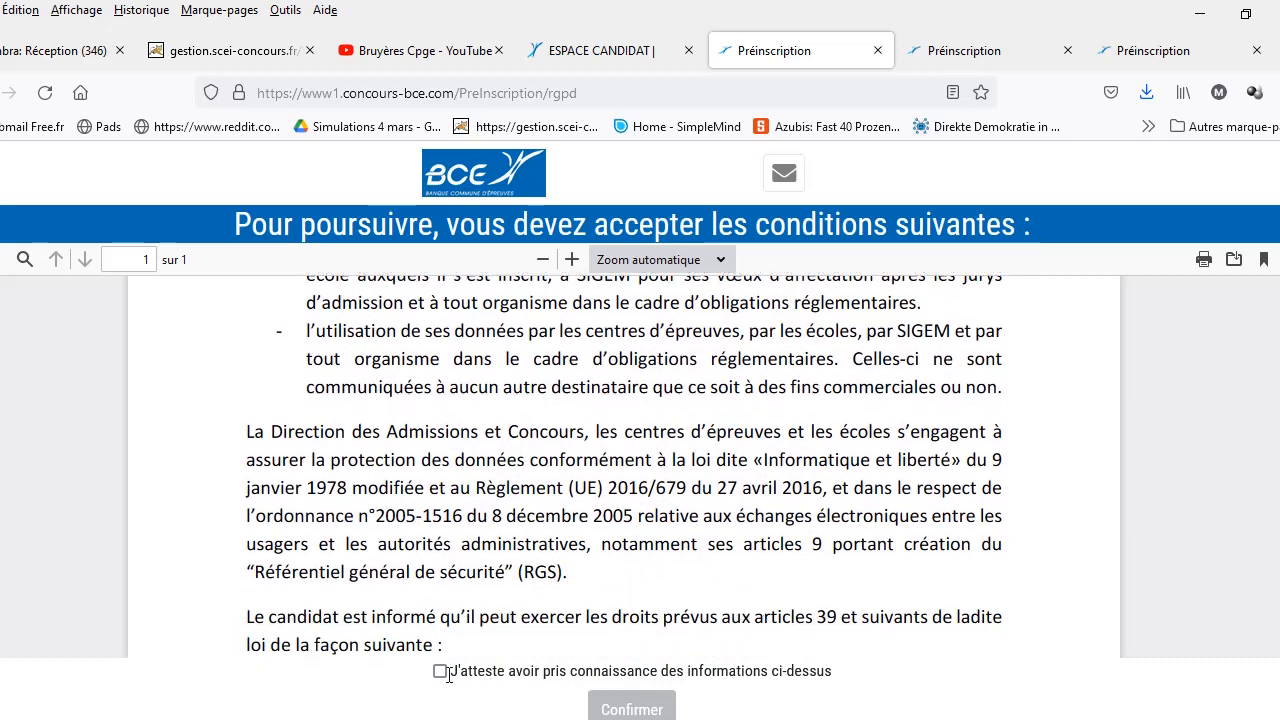
click(444, 673)
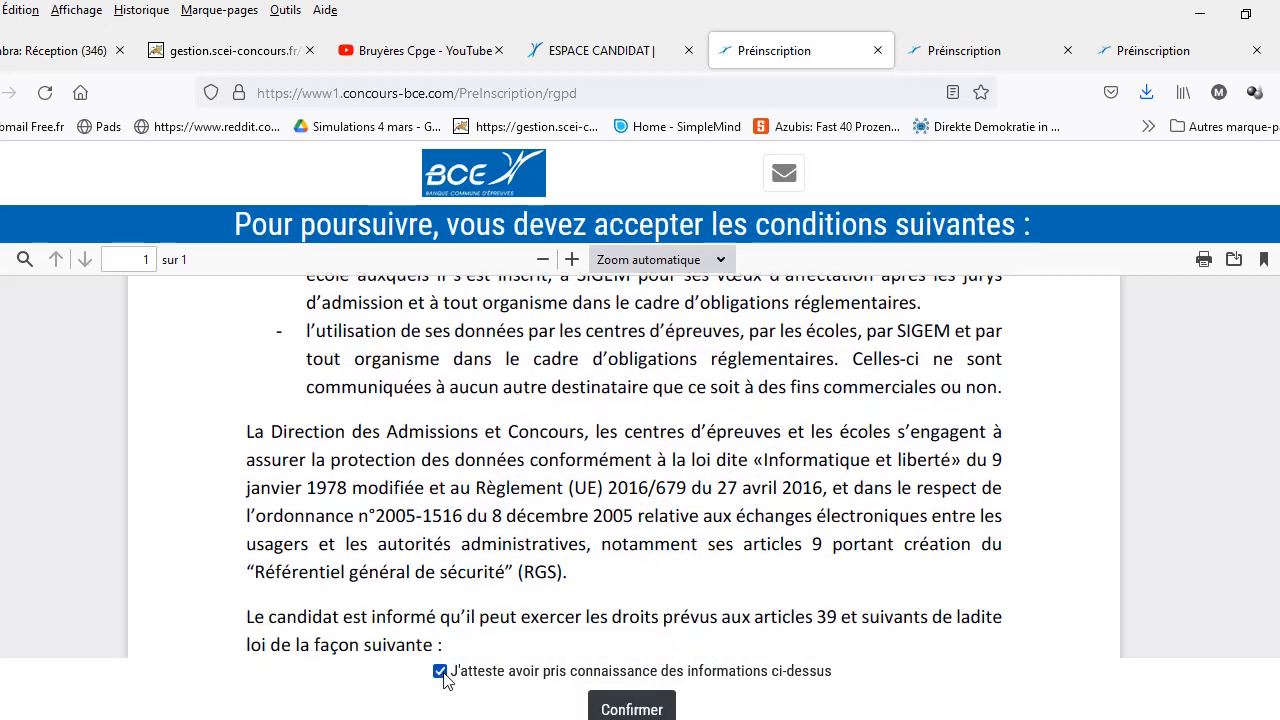
click(611, 710)
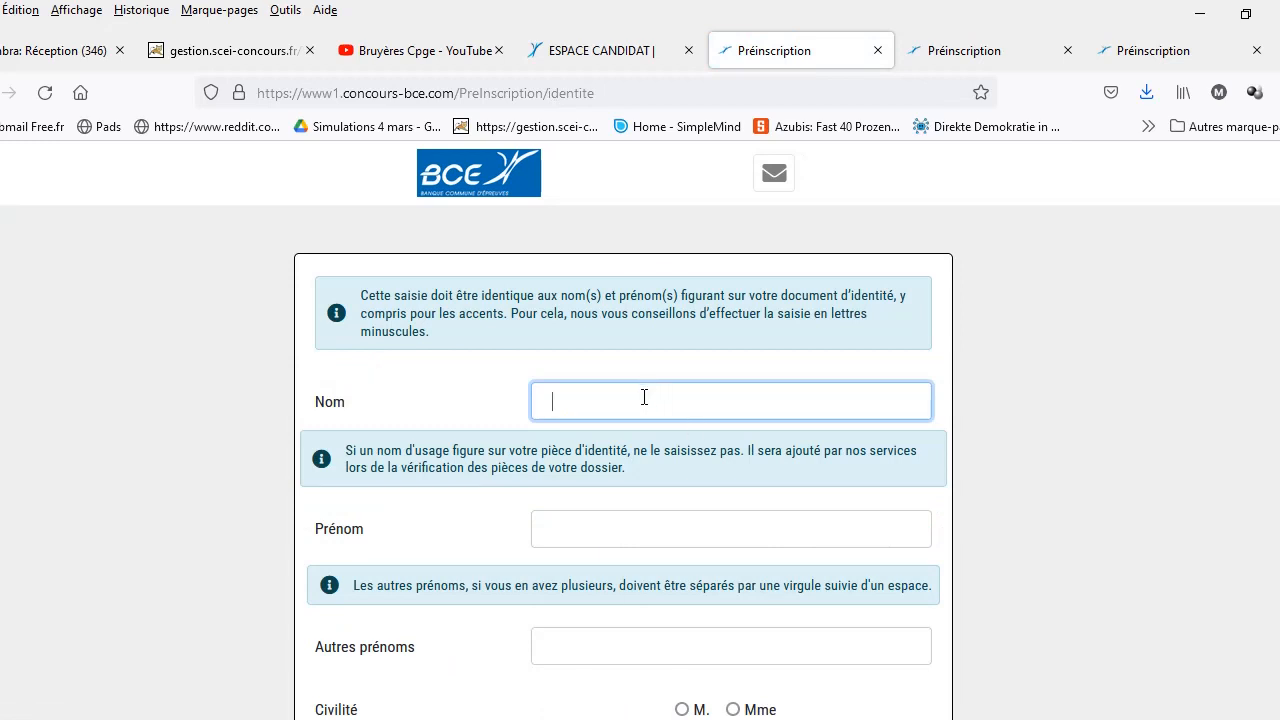
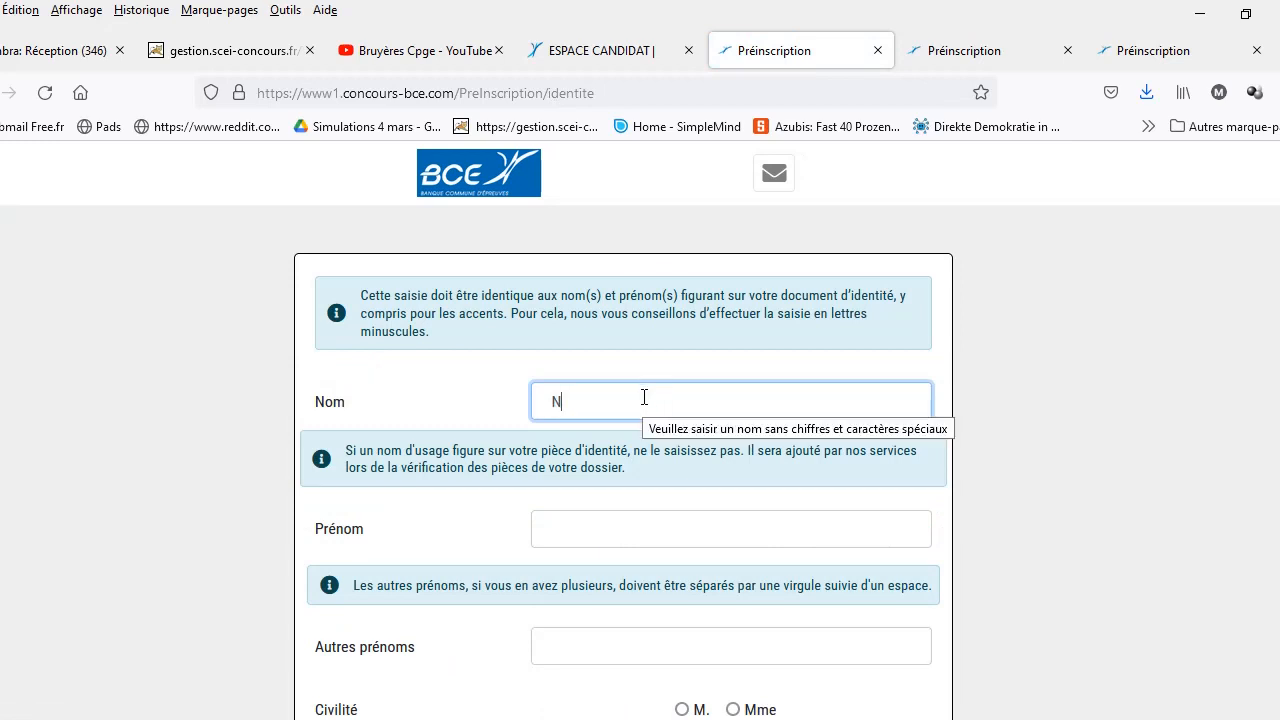
Step: Enter the candidate's surname, first name and other first name in the identity form
click(600, 526)
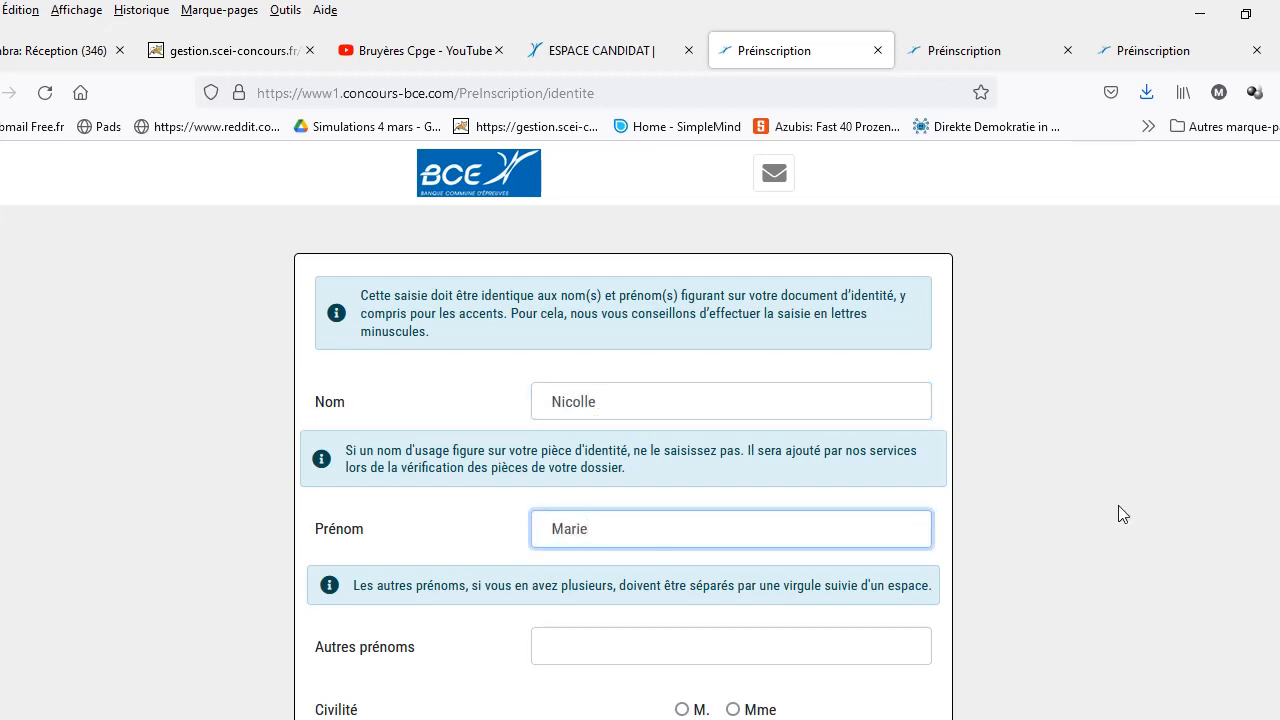
scroll(640, 430, down, 2)
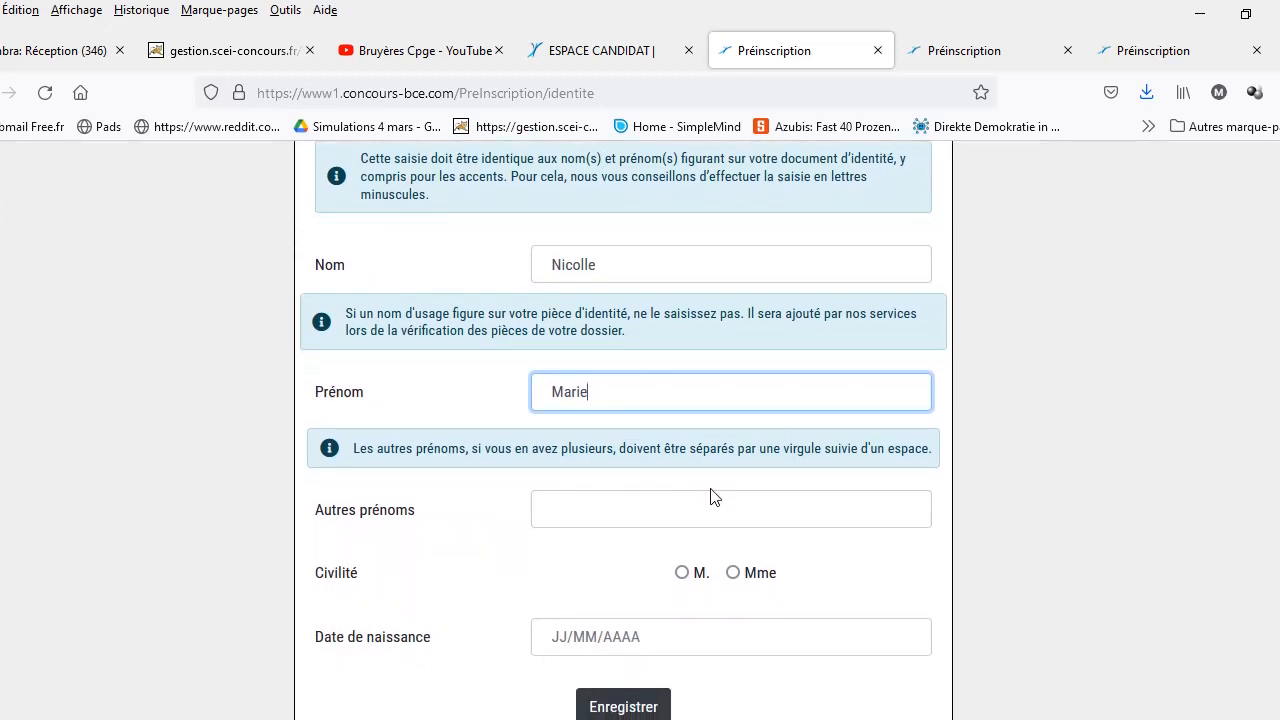
click(663, 503)
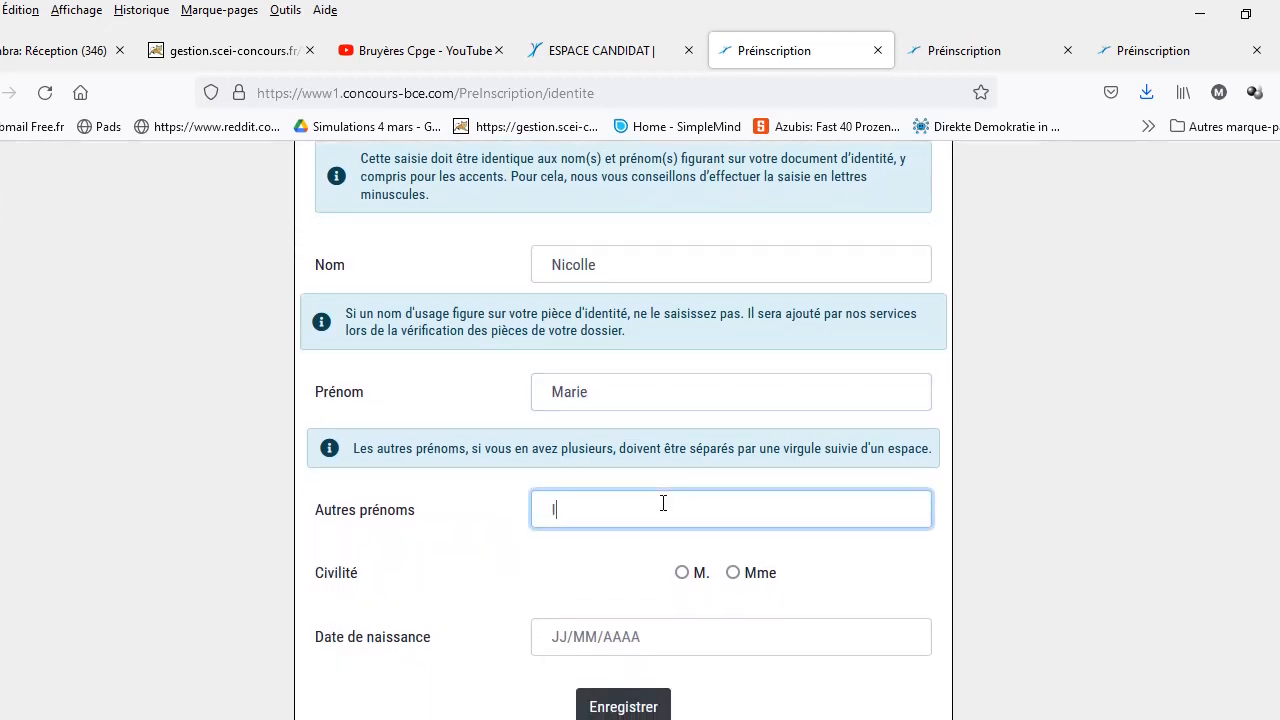
Step: Set the title to Mme, pick the 4th as birth day, and save the identity form
click(734, 575)
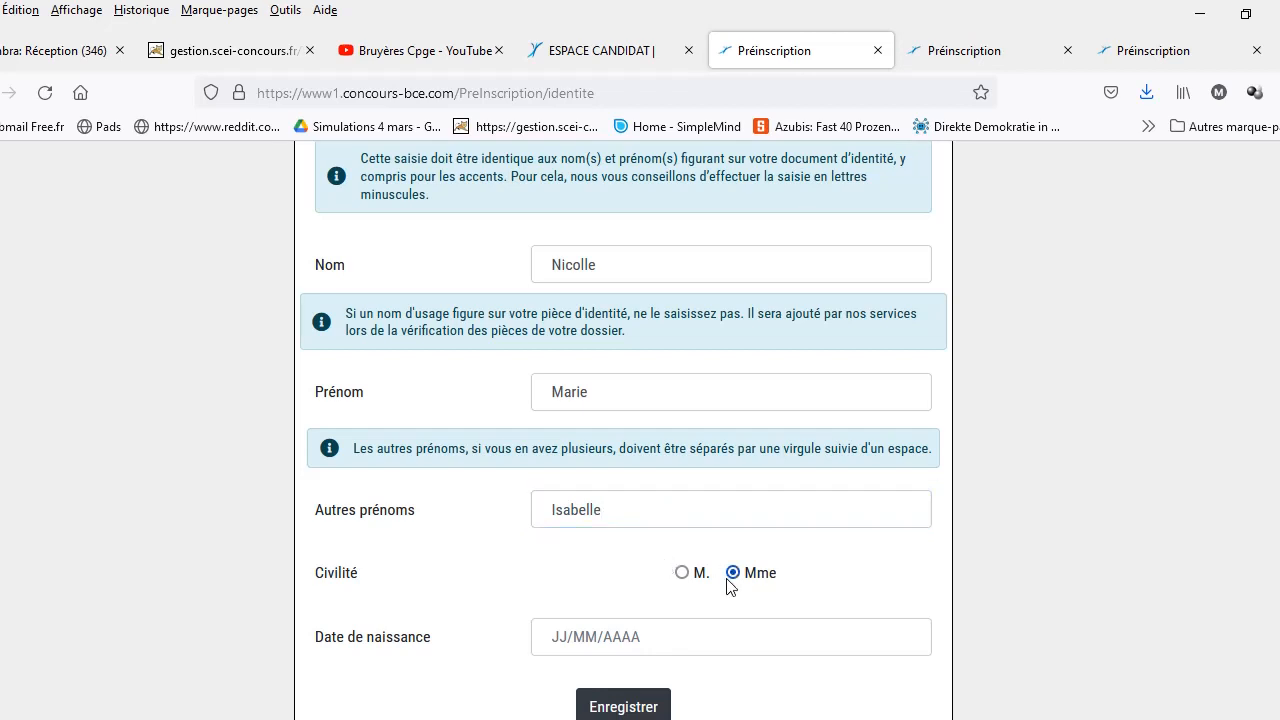
click(649, 640)
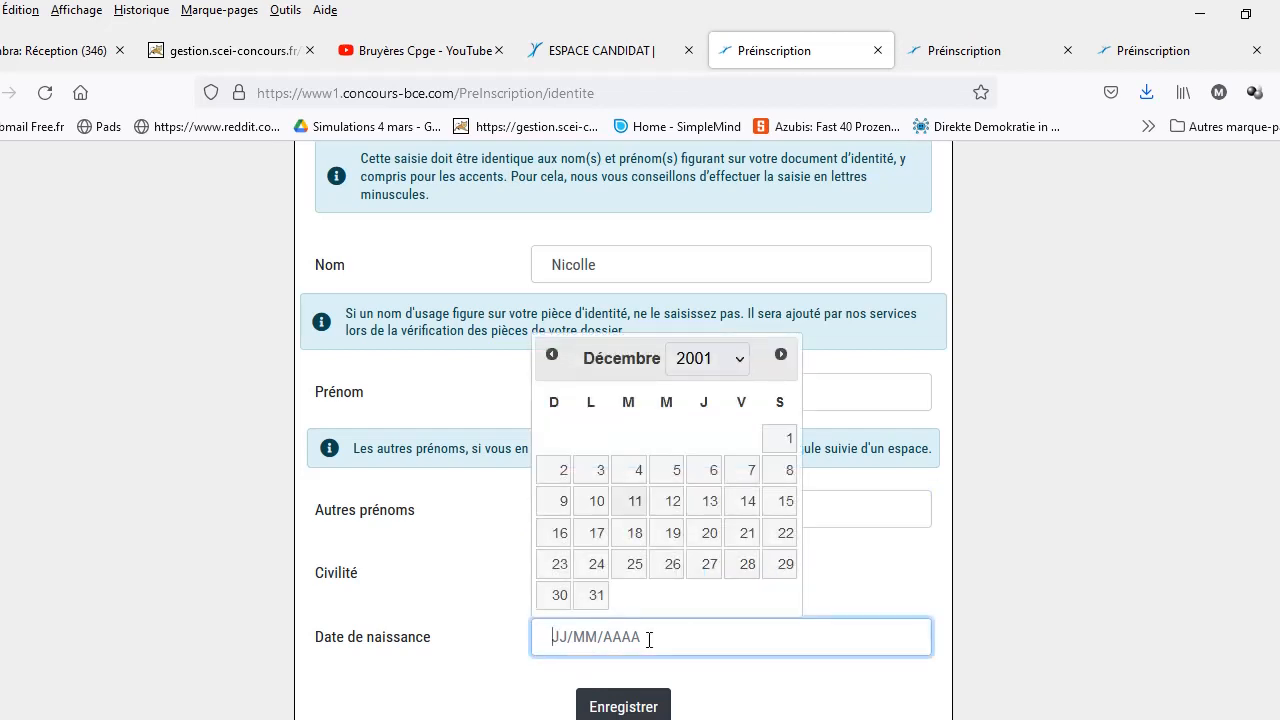
click(641, 472)
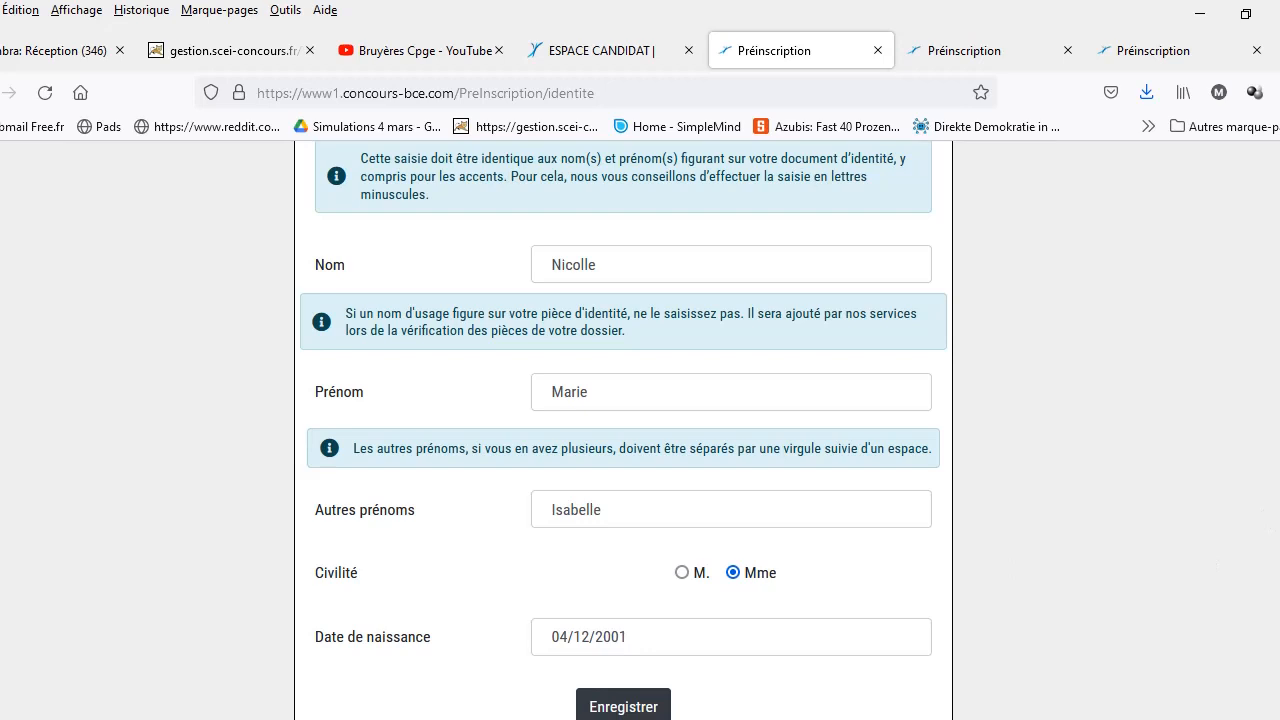
scroll(640, 640, down, 1)
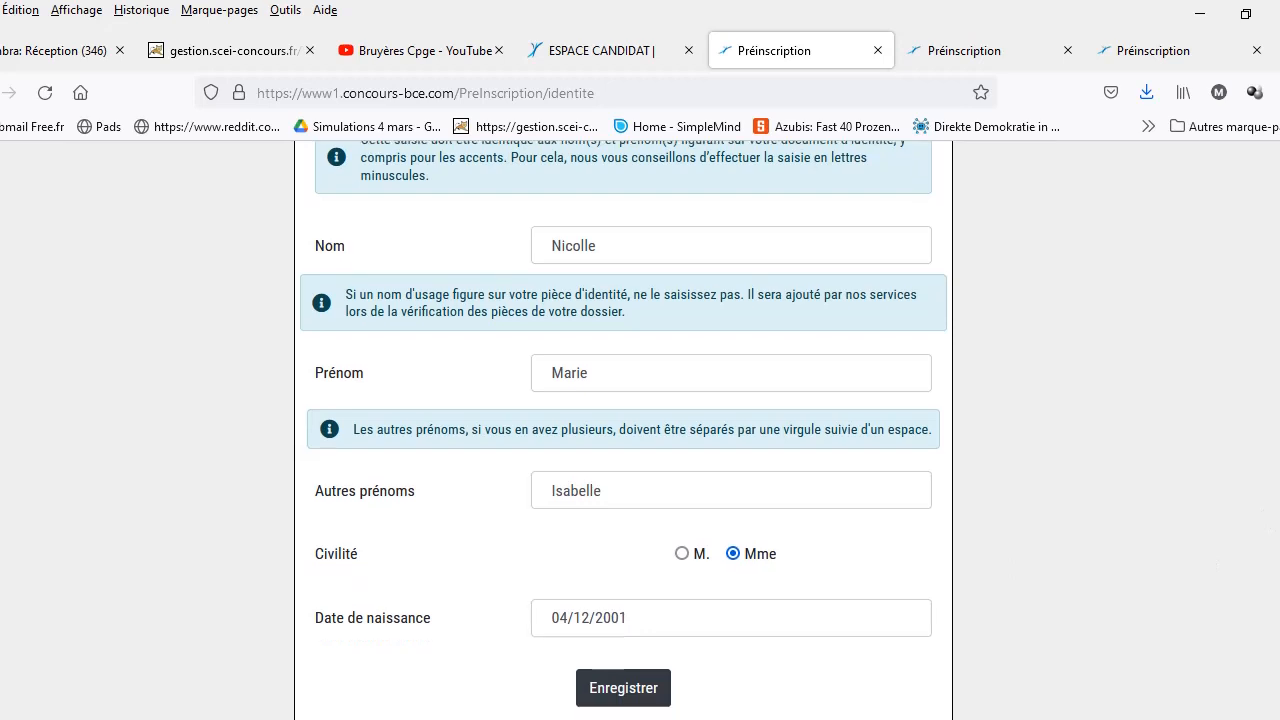
click(622, 690)
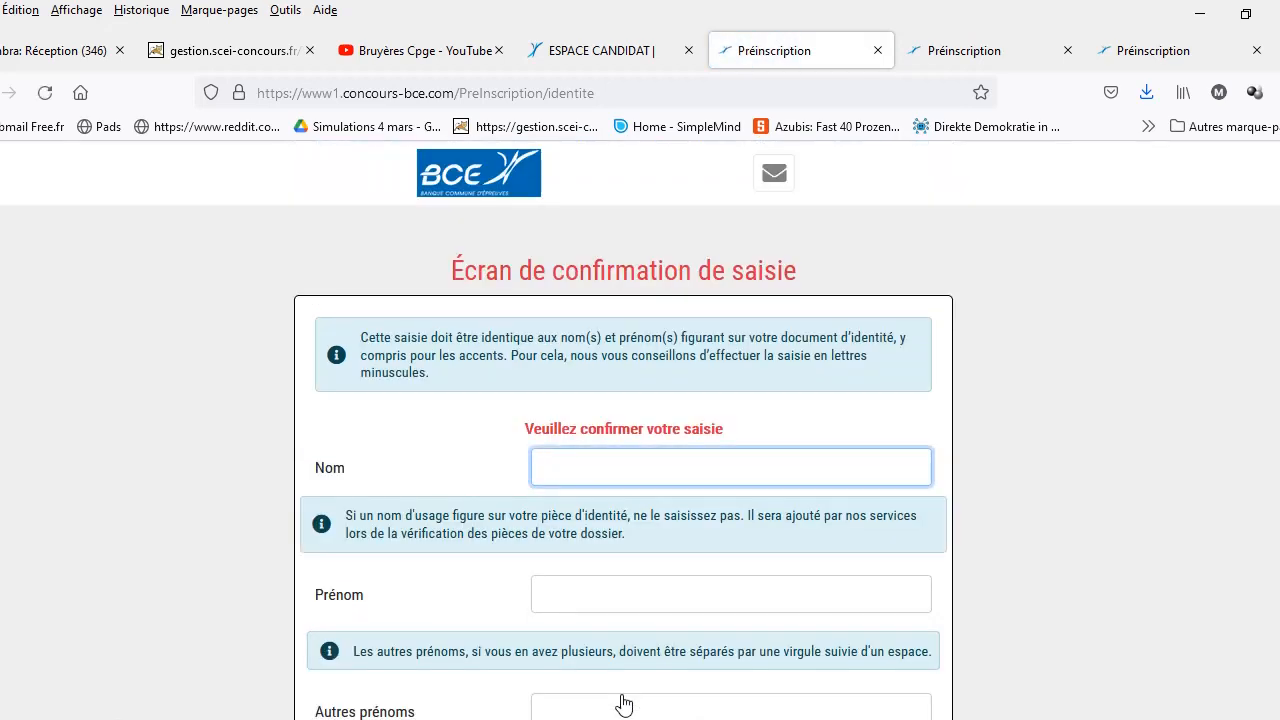
Step: Re-enter the candidate's surname, first name and other first name for confirmation
click(585, 596)
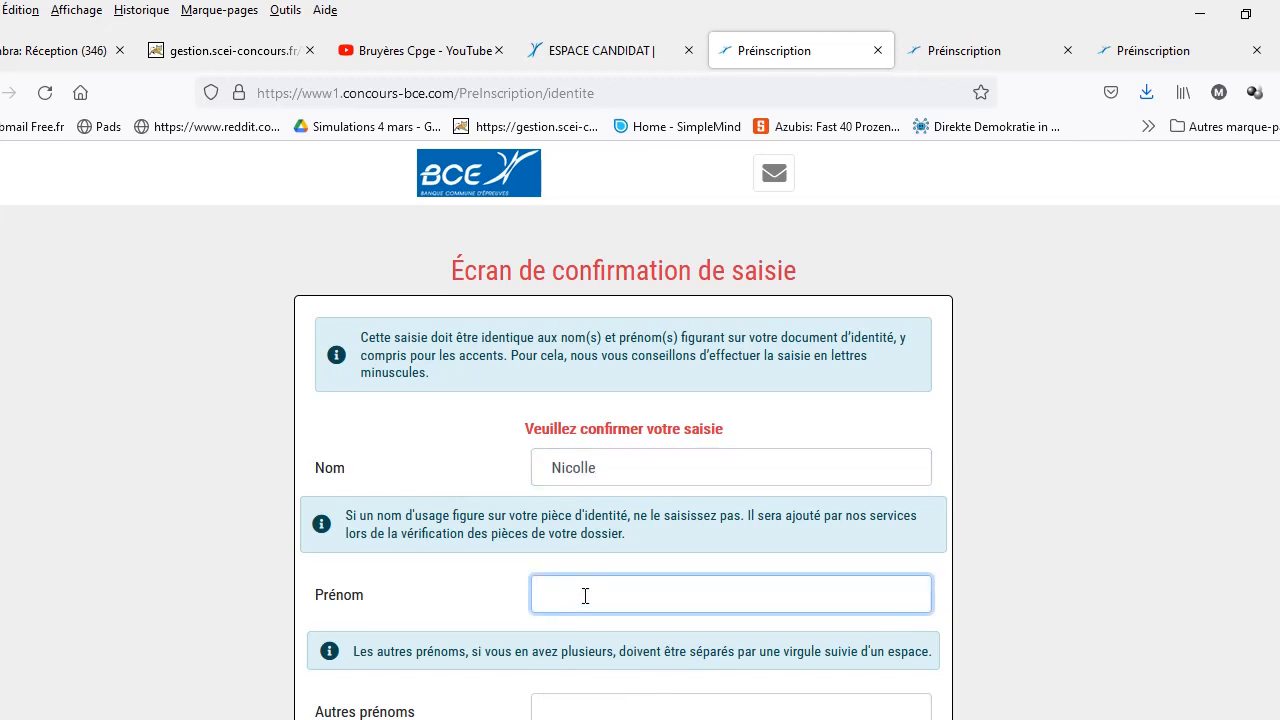
click(586, 703)
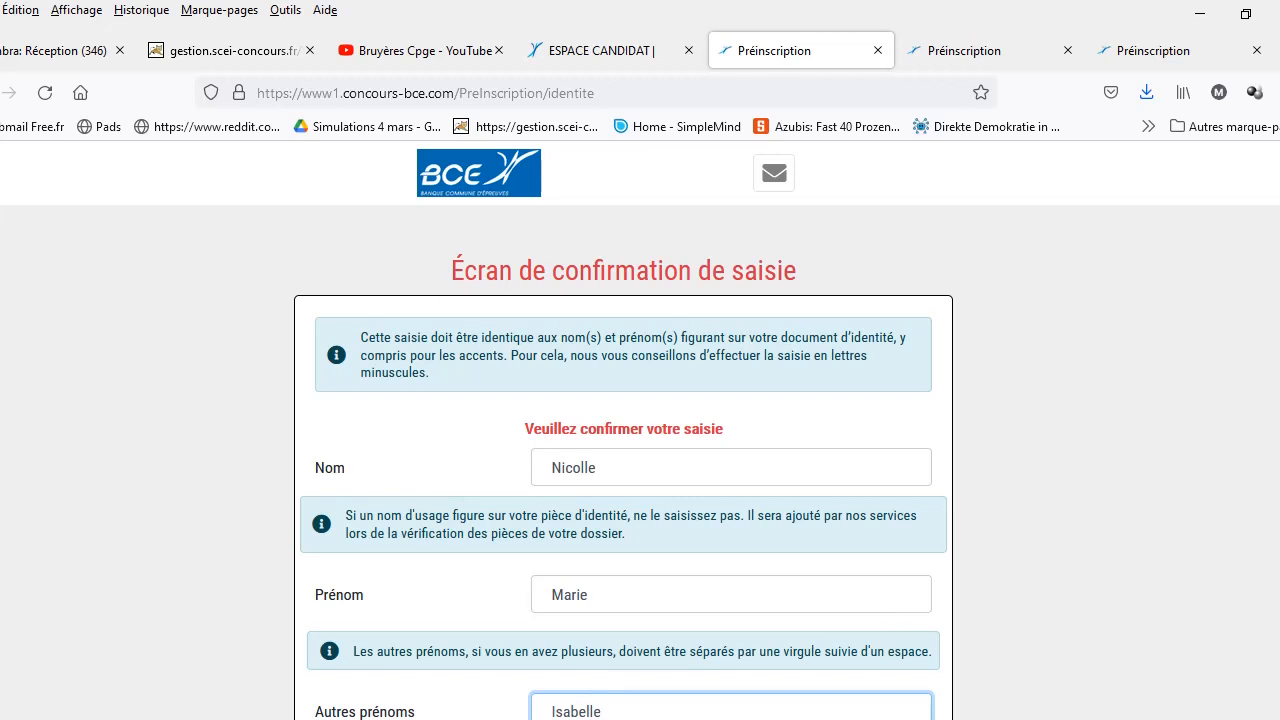
Step: Select Mme again, pick the 4th as birth day, and save the confirmed details
scroll(831, 594, down, 3)
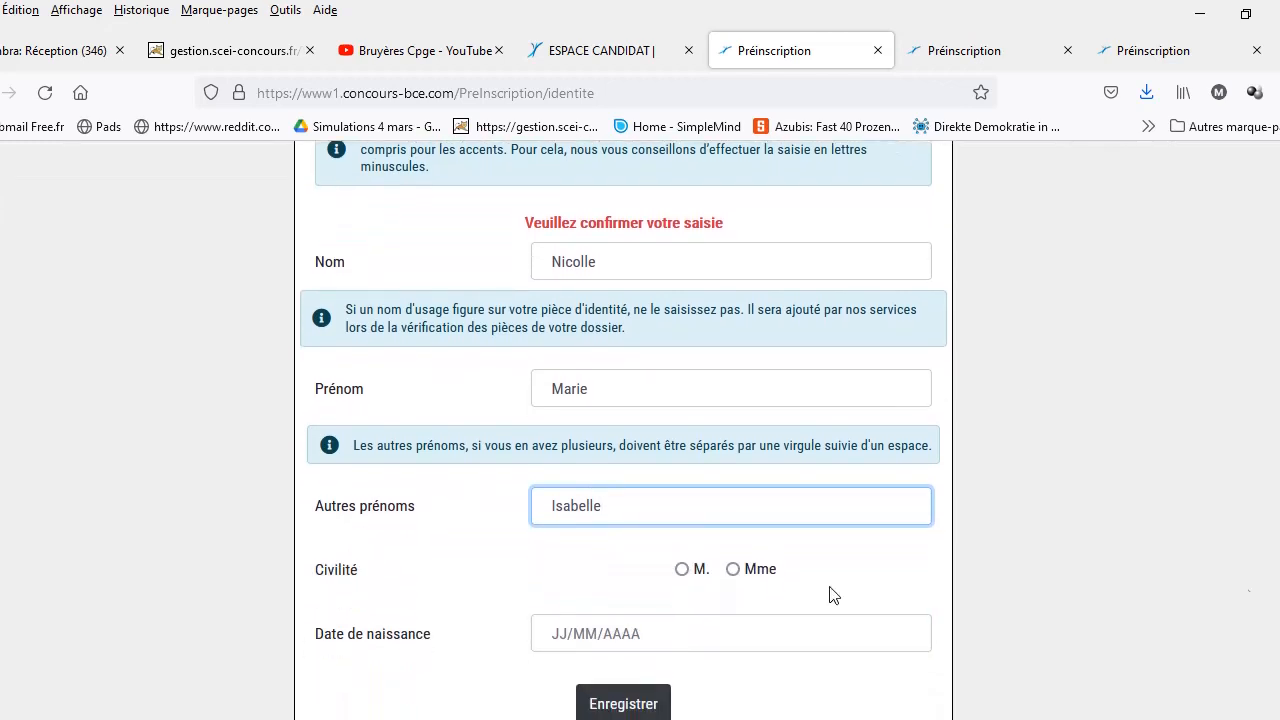
click(733, 569)
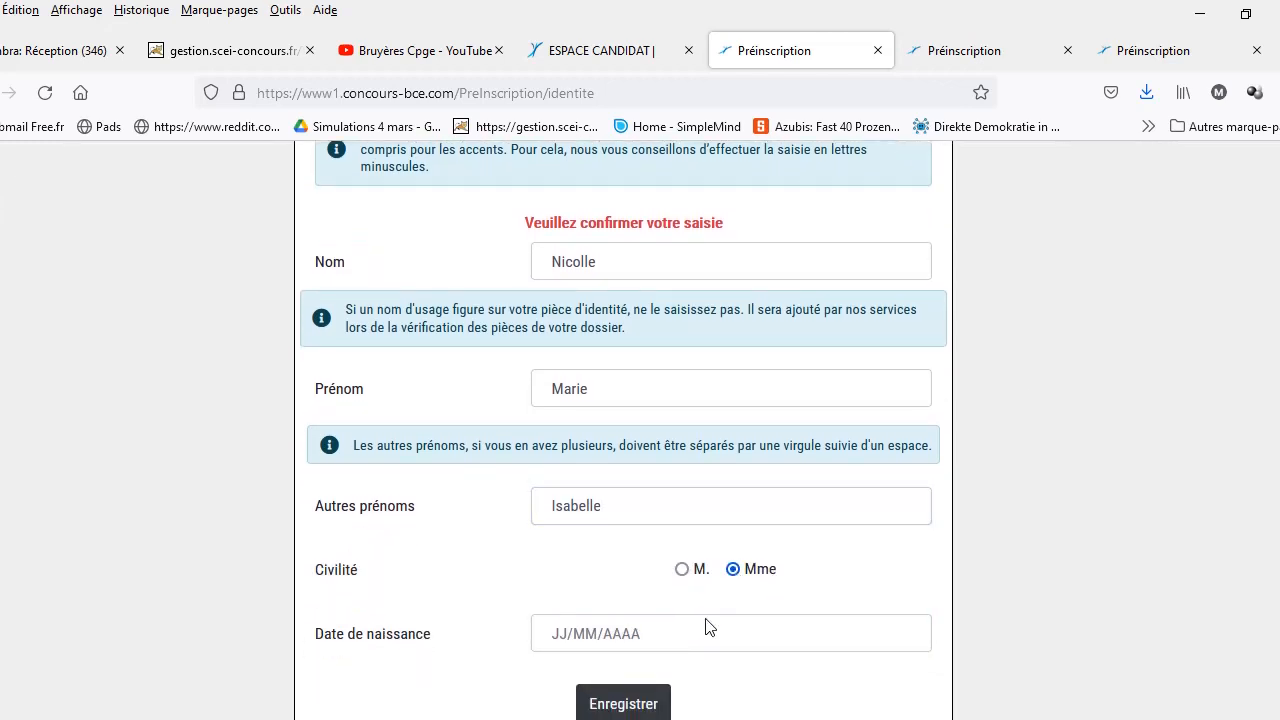
click(676, 632)
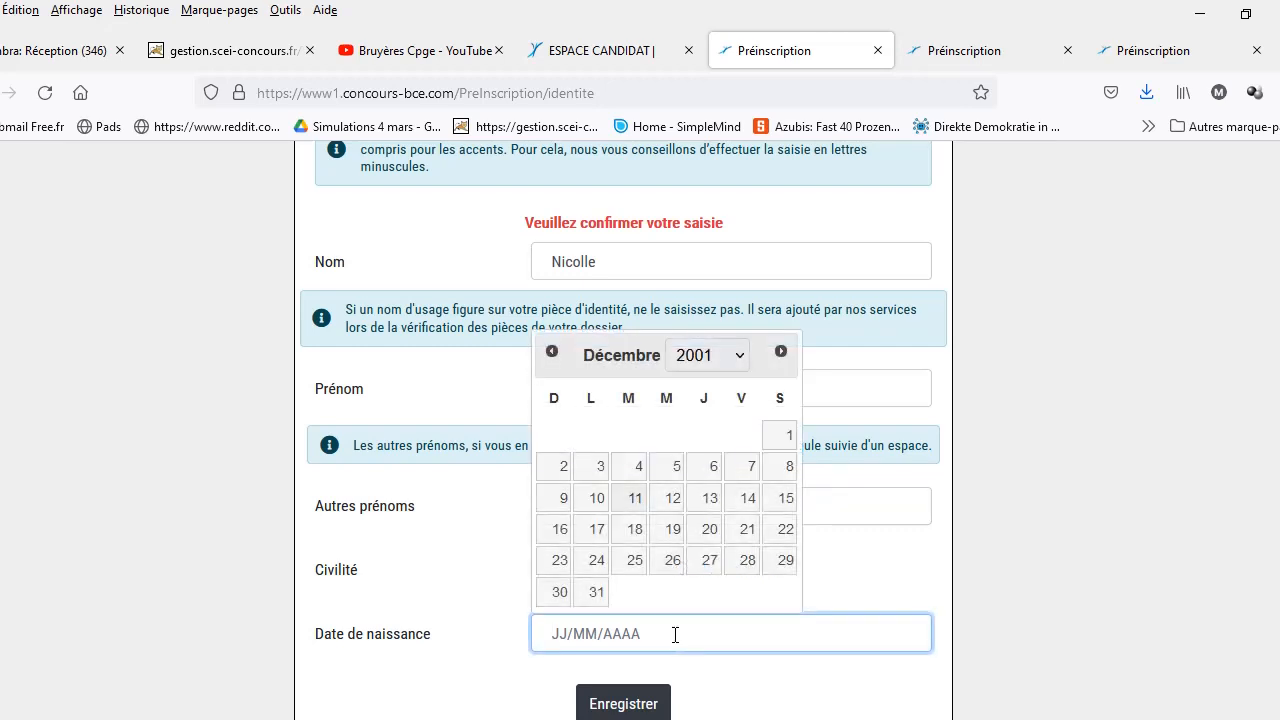
click(640, 470)
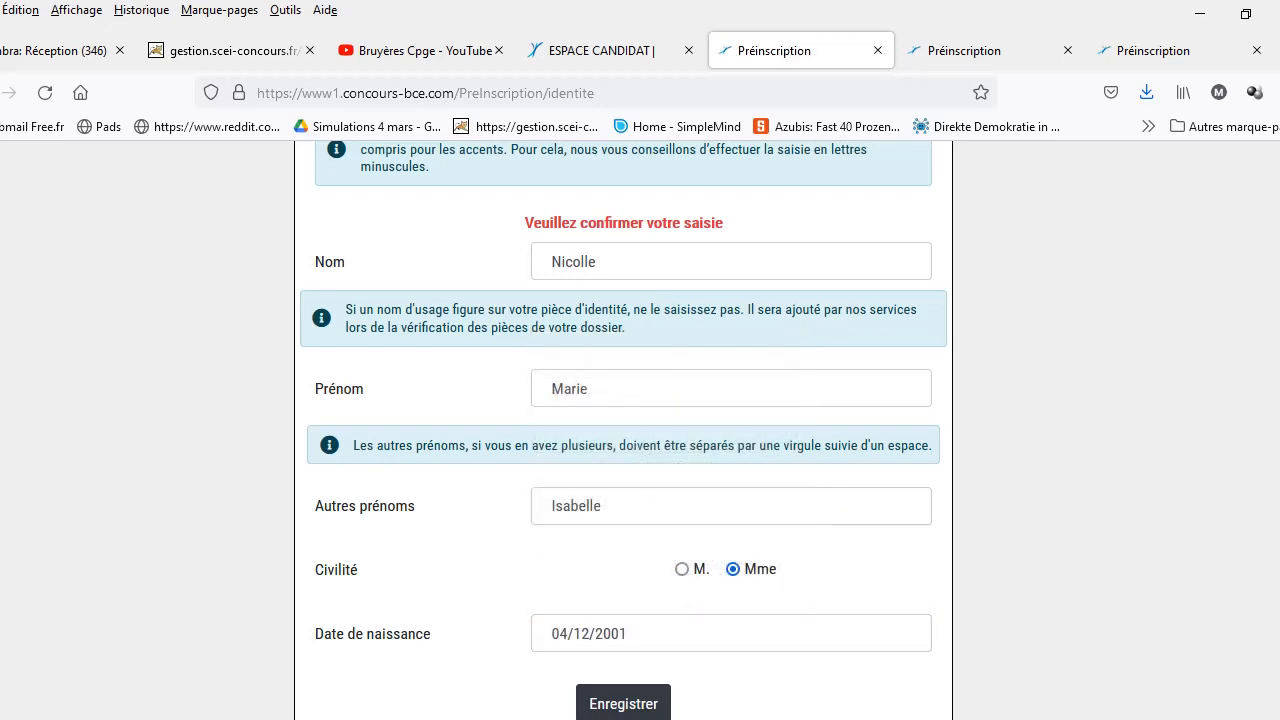
scroll(970, 698, down, 1)
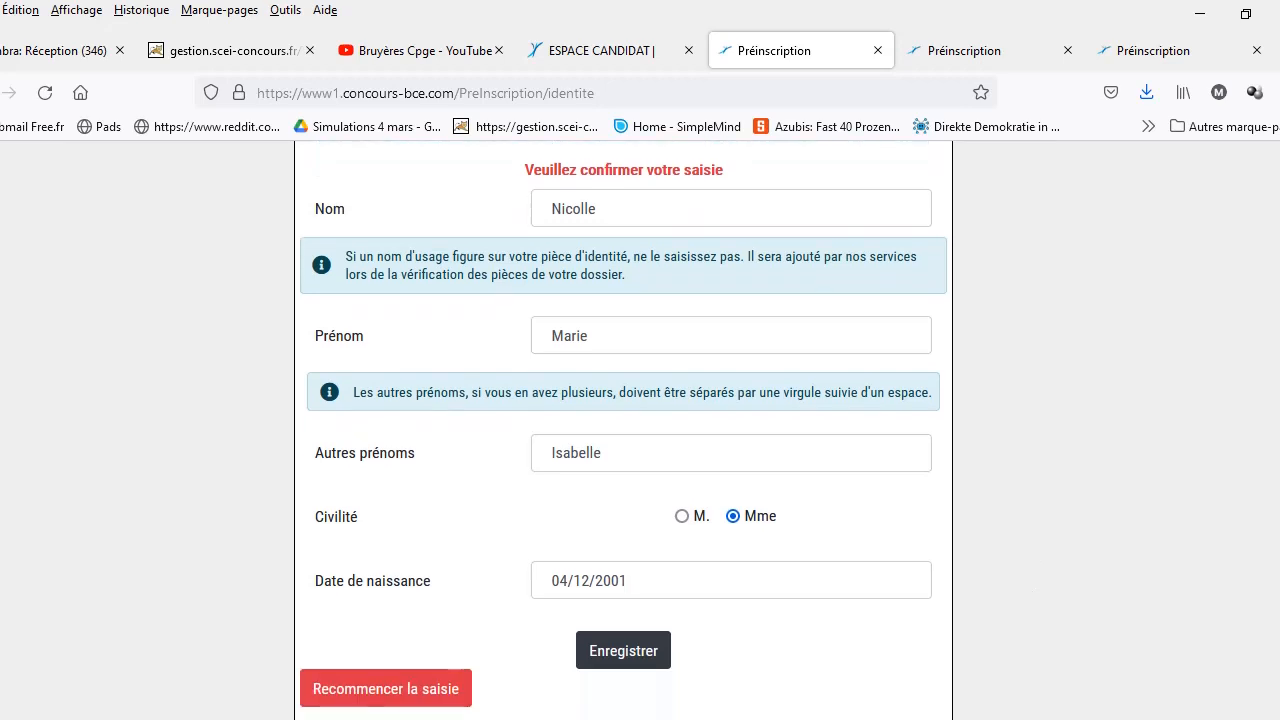
click(646, 660)
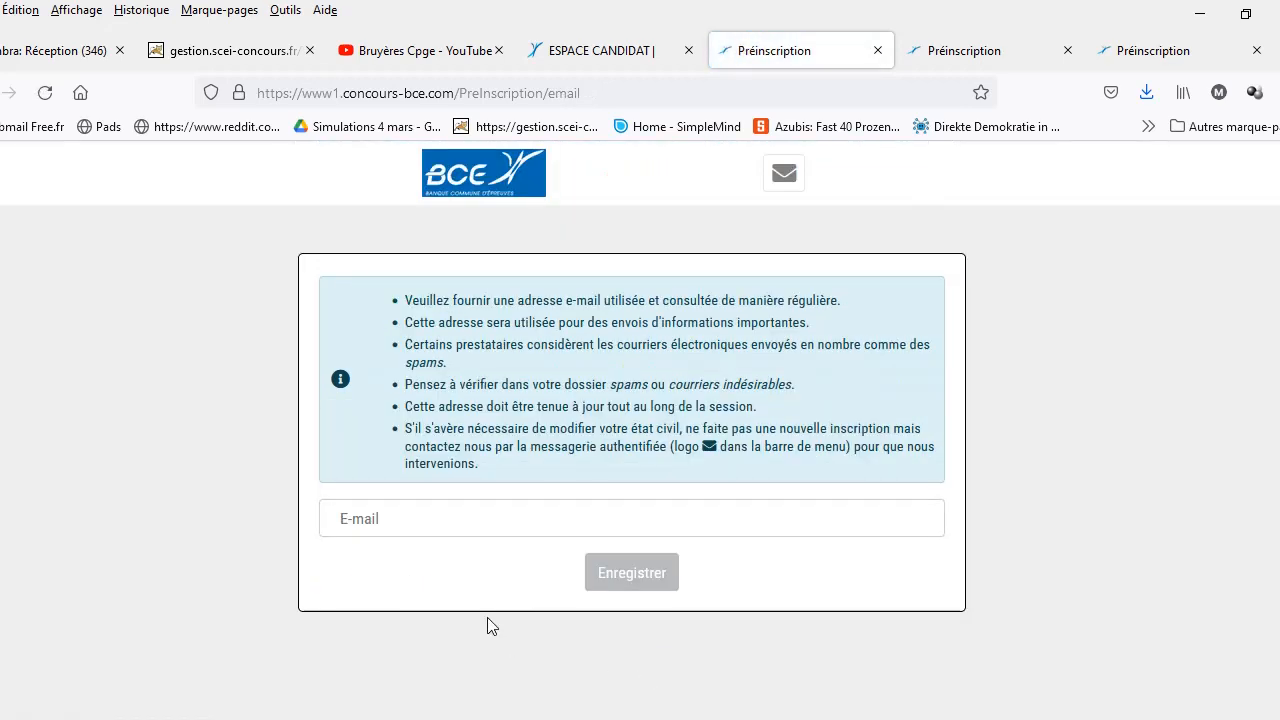
Step: Enter the candidate's e-mail address and save it to request a validation code
click(488, 515)
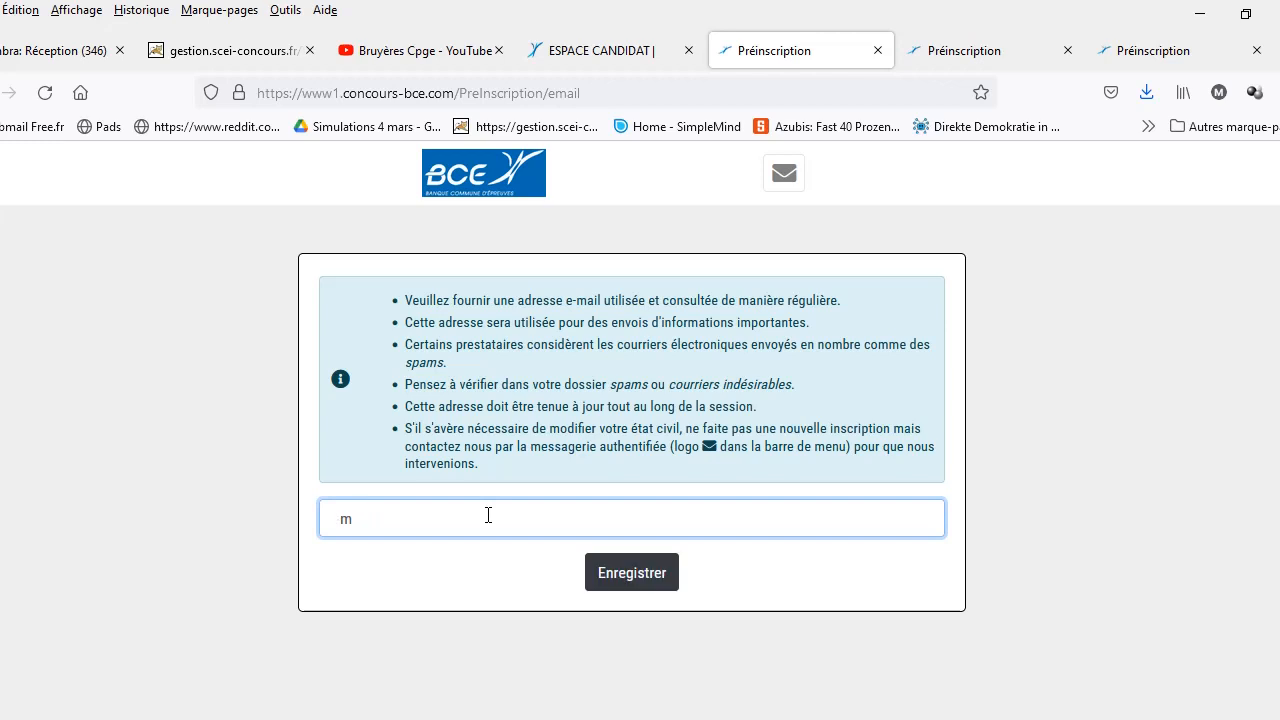
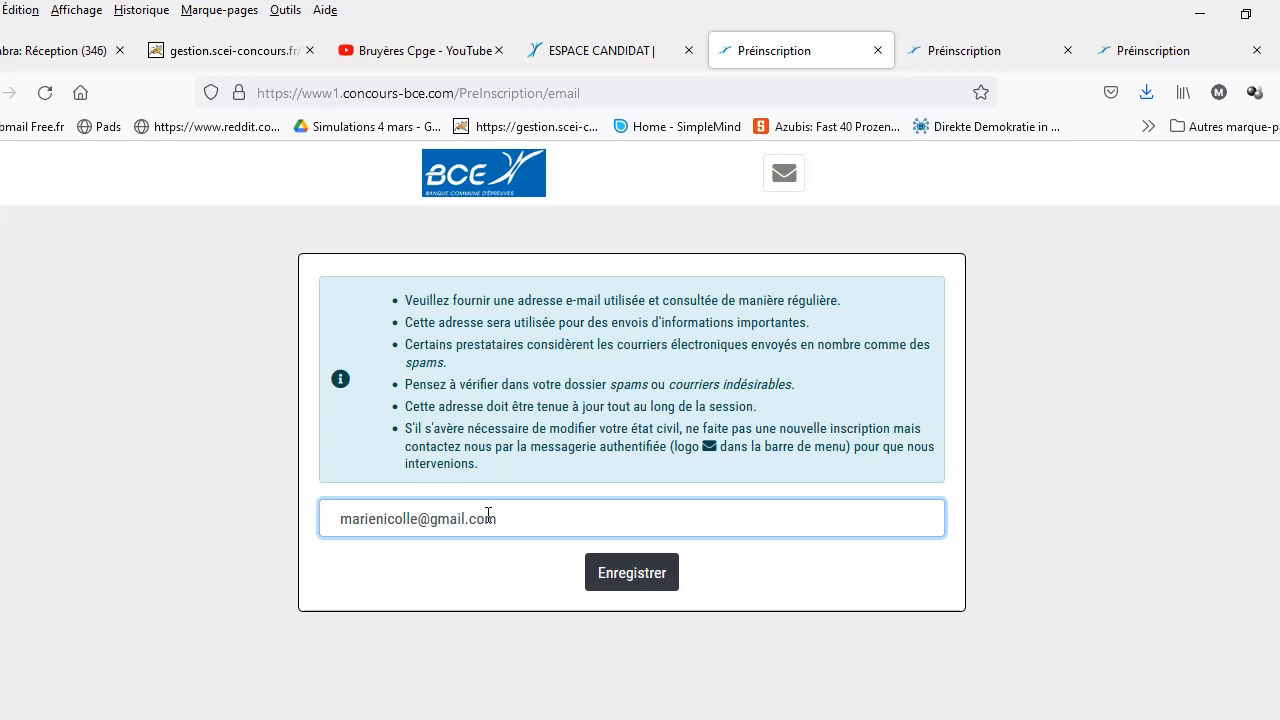
click(617, 582)
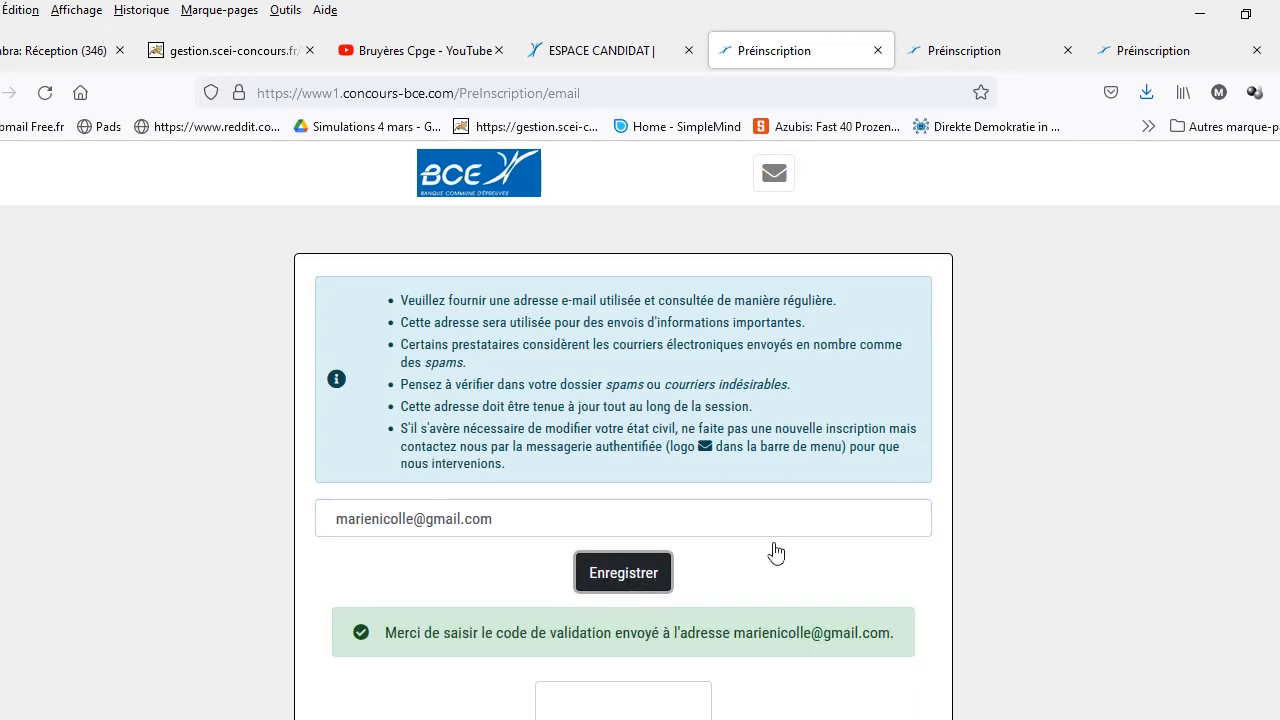
Step: Open the Gmail inbox from the browser bookmarks
click(374, 61)
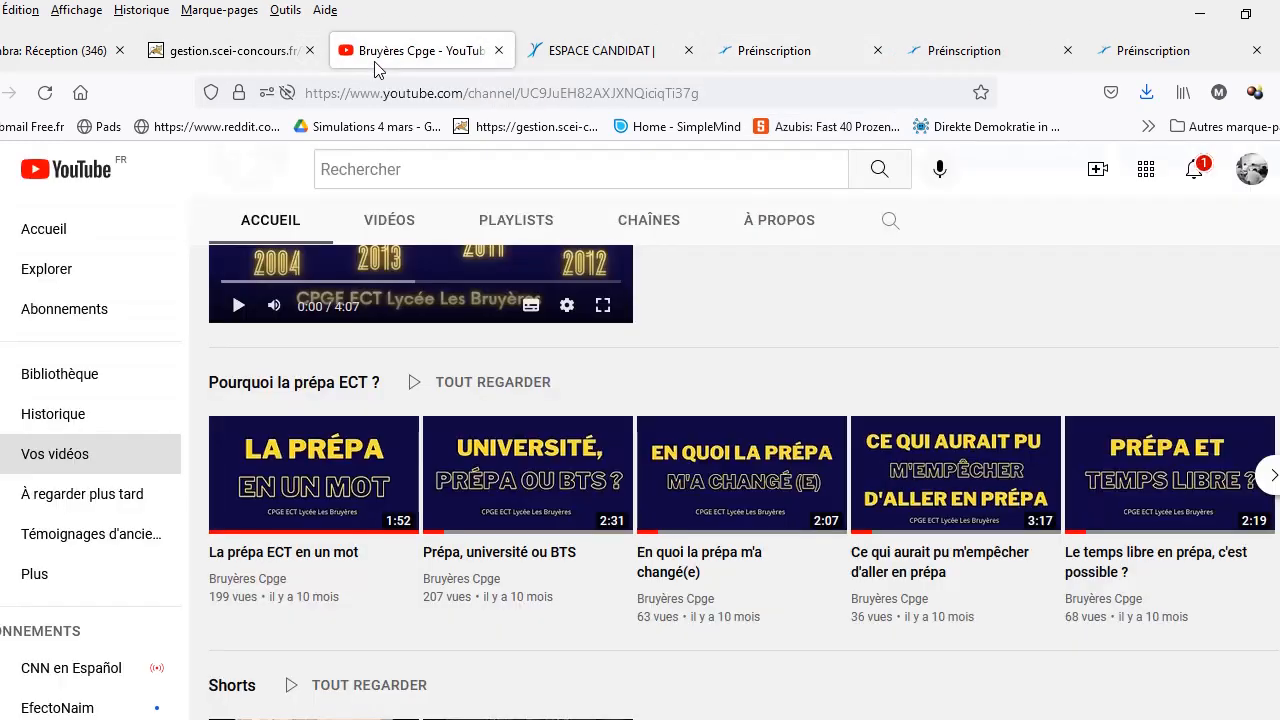
click(1150, 127)
scroll(1057, 277, up, 3)
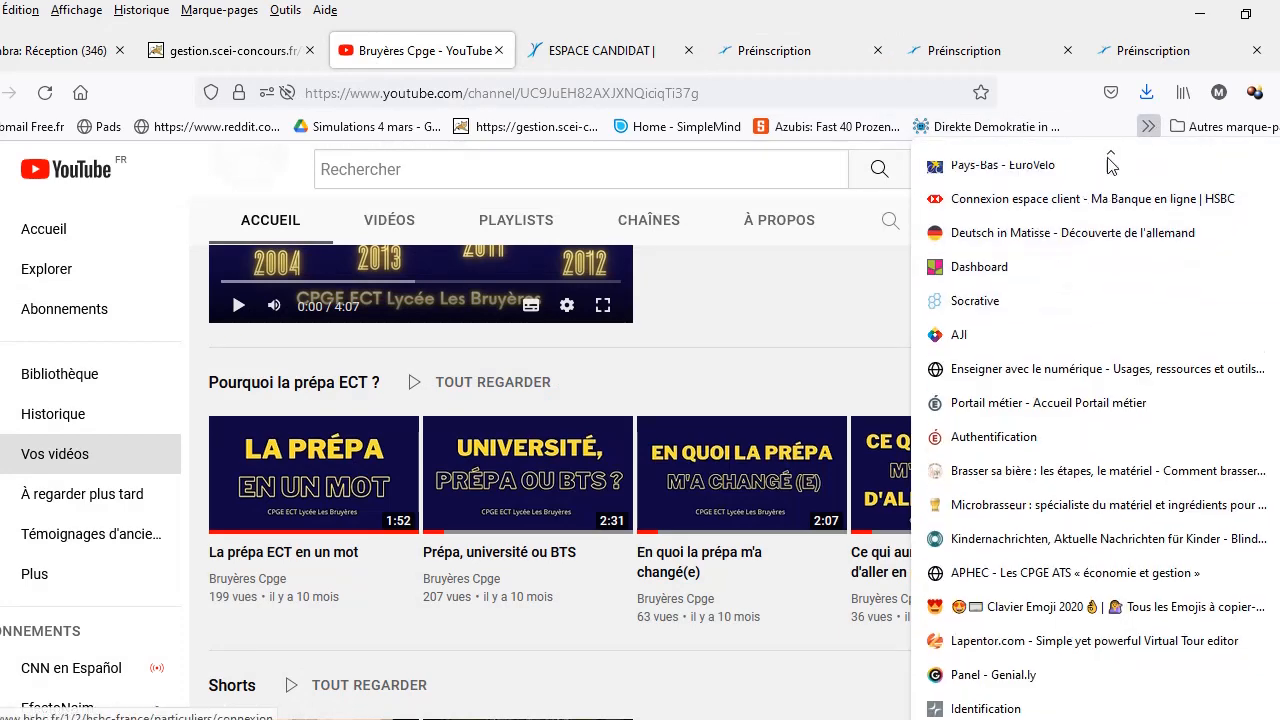
scroll(1063, 388, up, 3)
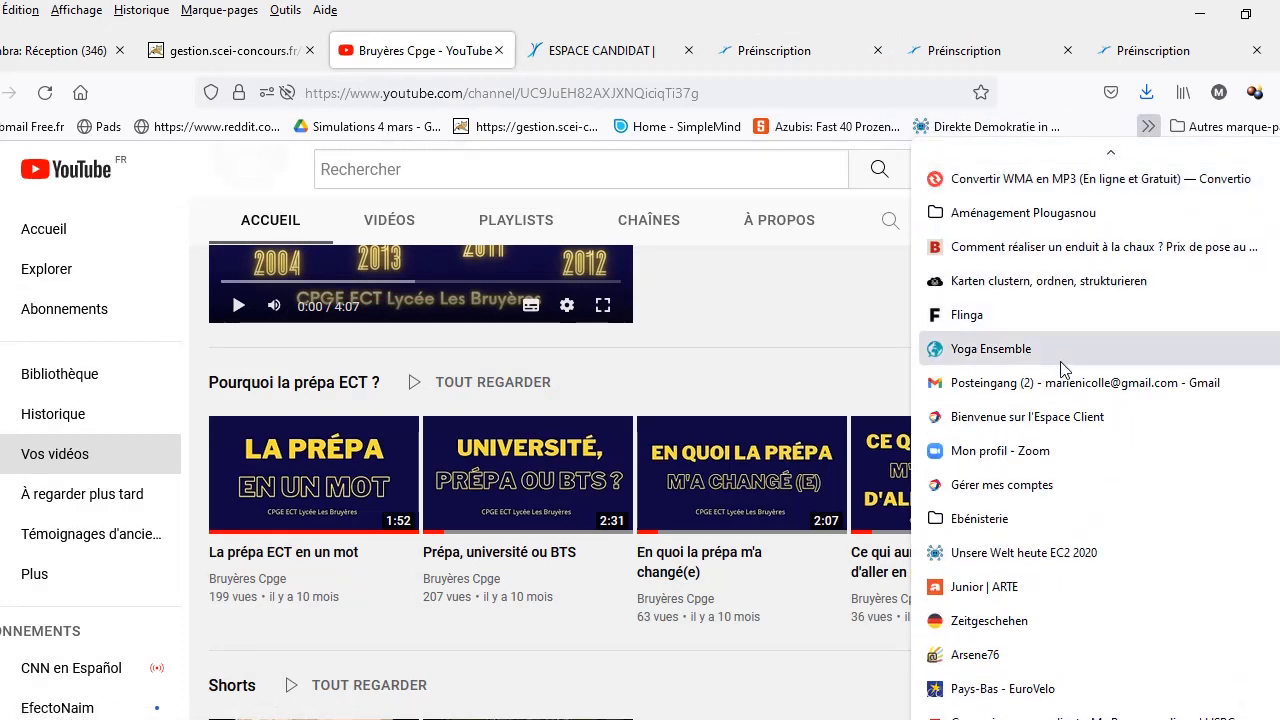
click(1063, 384)
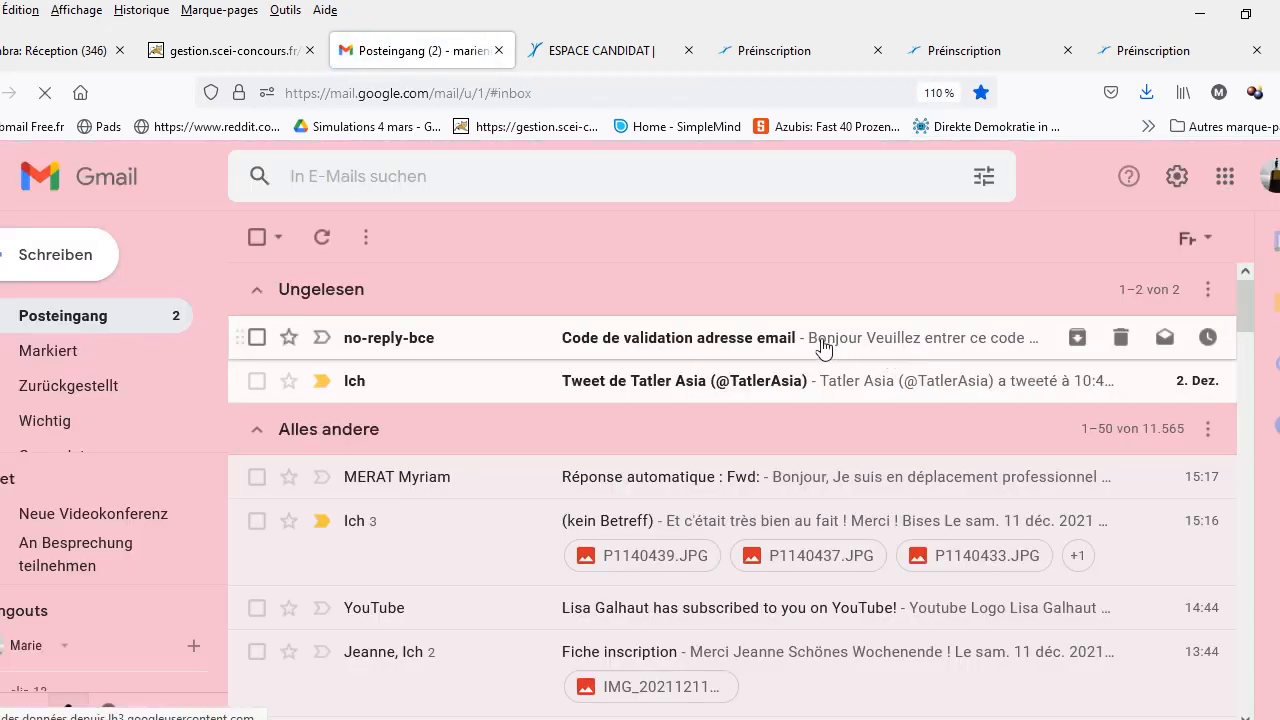
Step: Open the 'Code de validation adresse email' message, select its code, and return to the Espace Candidat tab
click(820, 338)
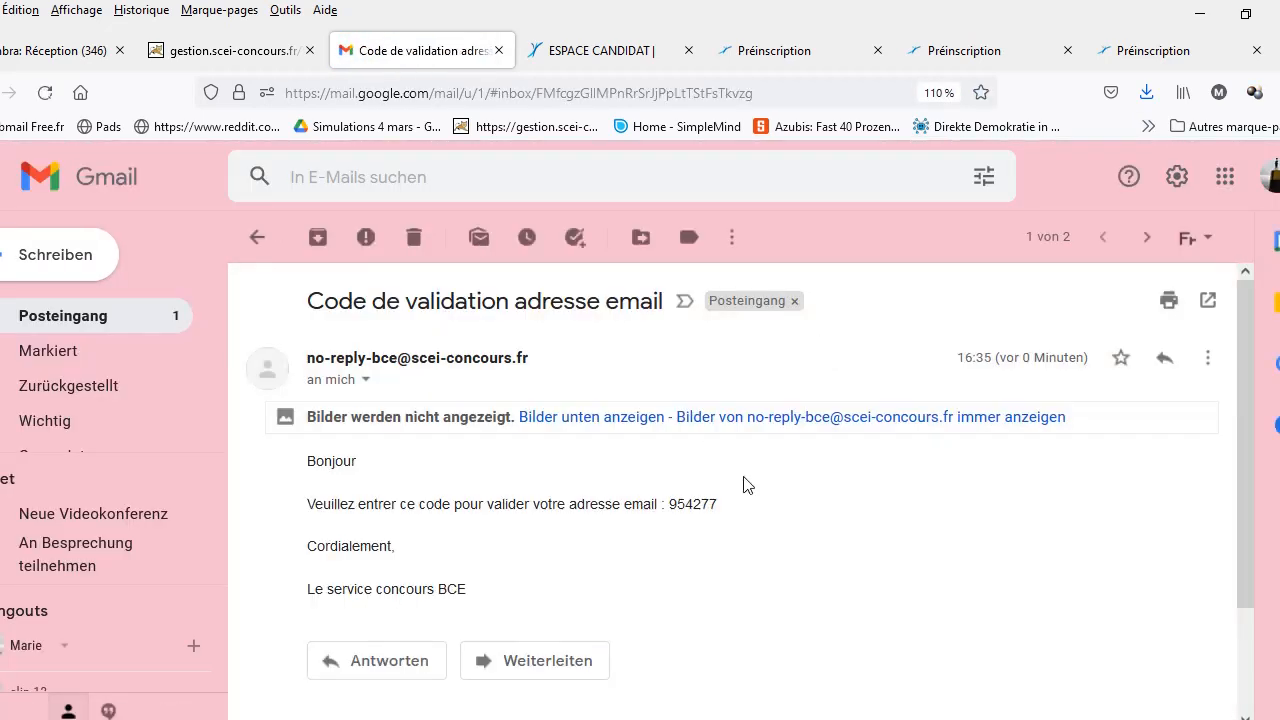
mouse_move(720, 512)
mouse_down()
mouse_move(677, 503)
mouse_move(697, 505)
mouse_up()
double_click(706, 504)
key(ctrl+c)
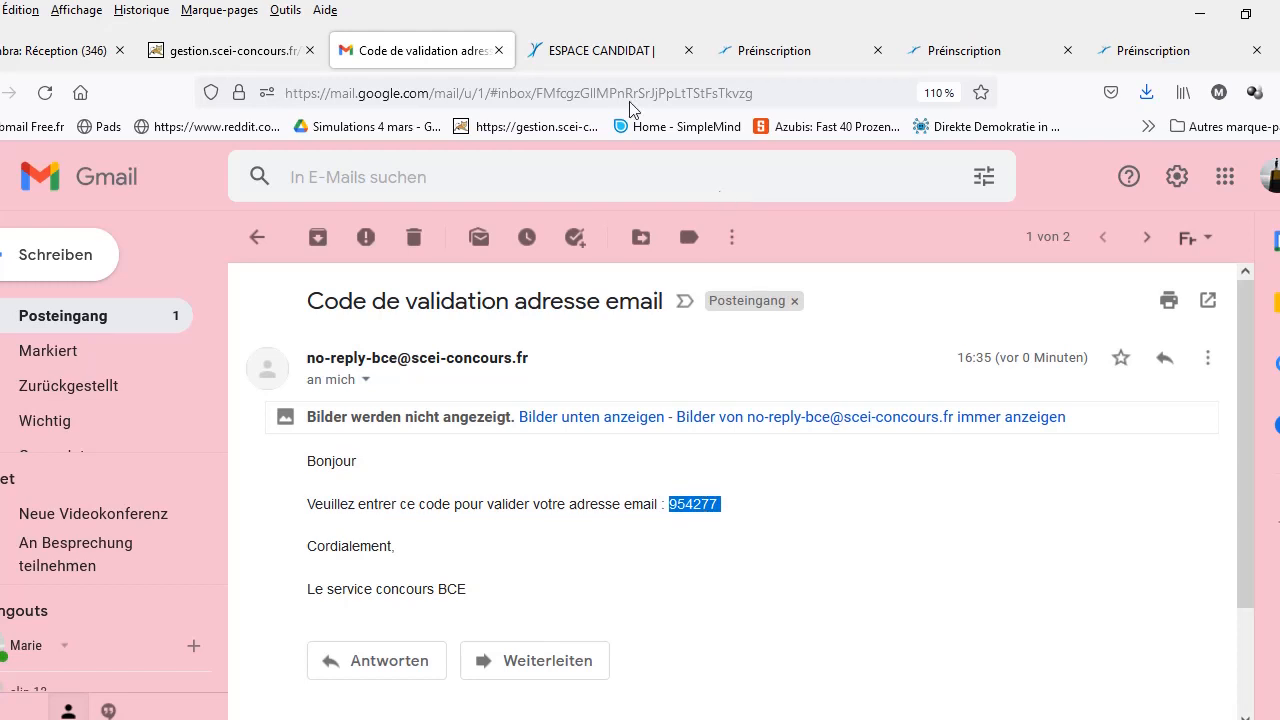
click(597, 52)
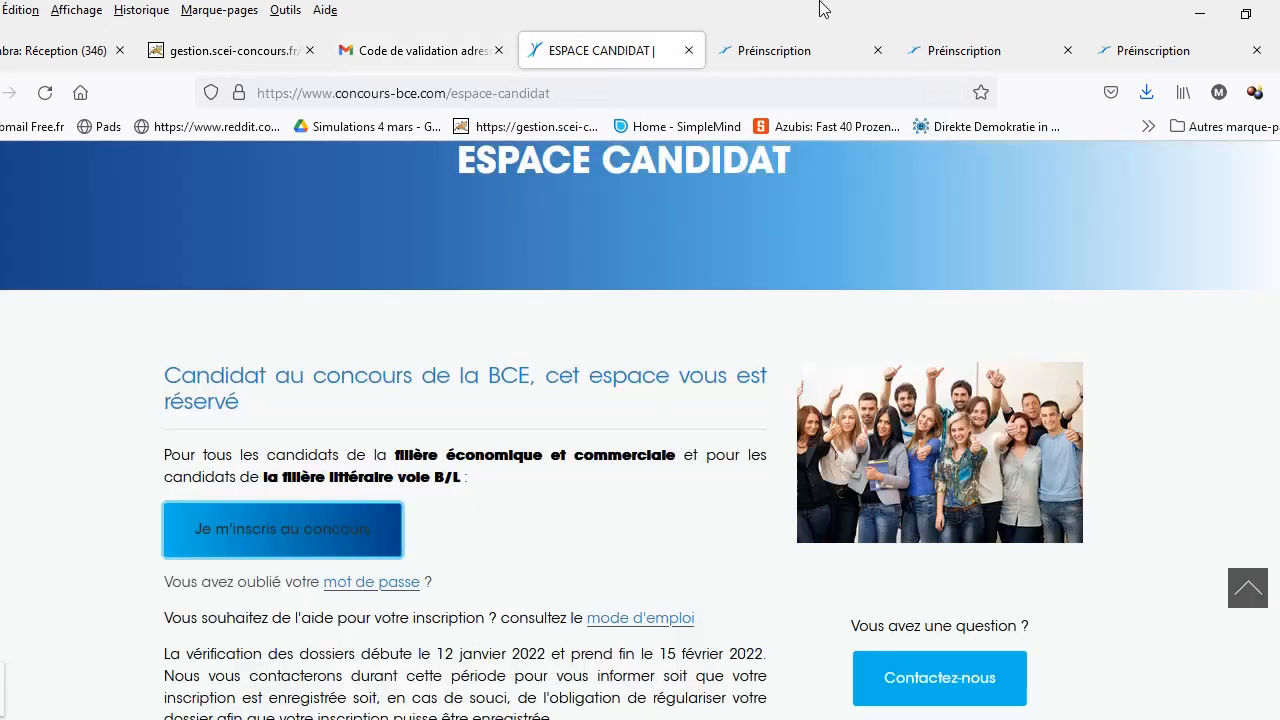
Step: Paste the verification code into the validation field and submit it to reach the identifiers page
click(777, 48)
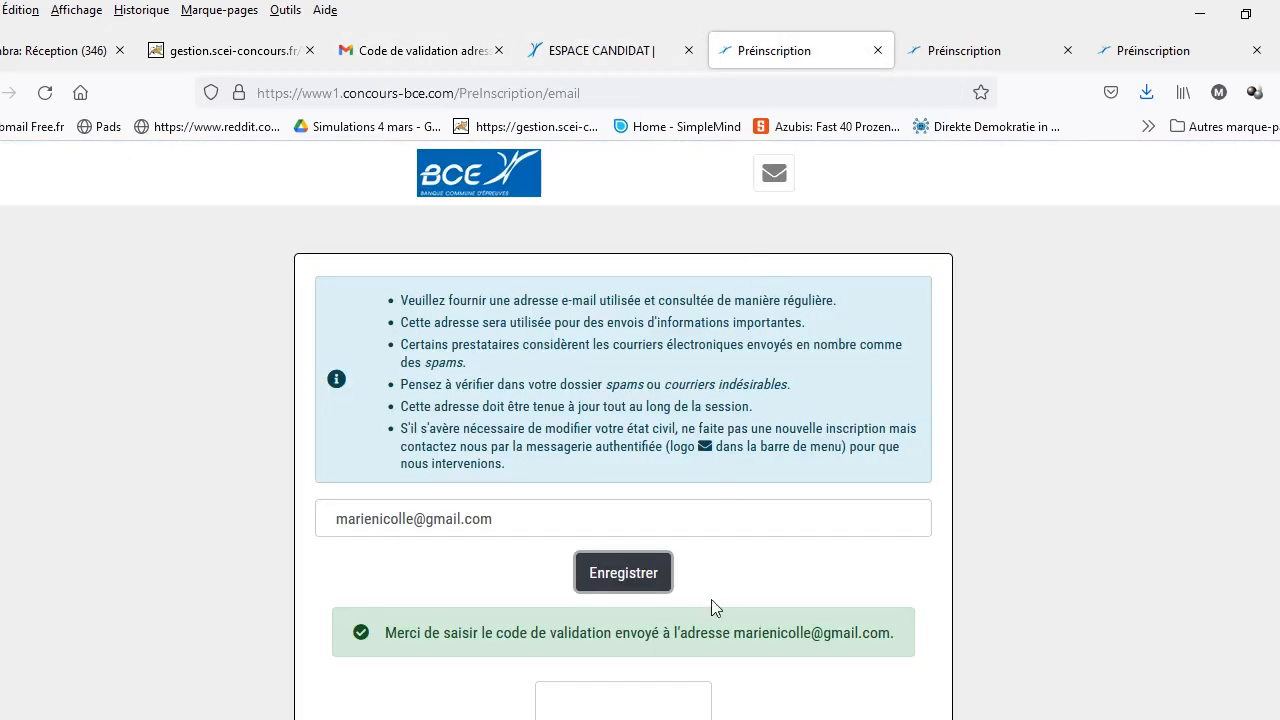
click(655, 693)
key(ctrl+v)
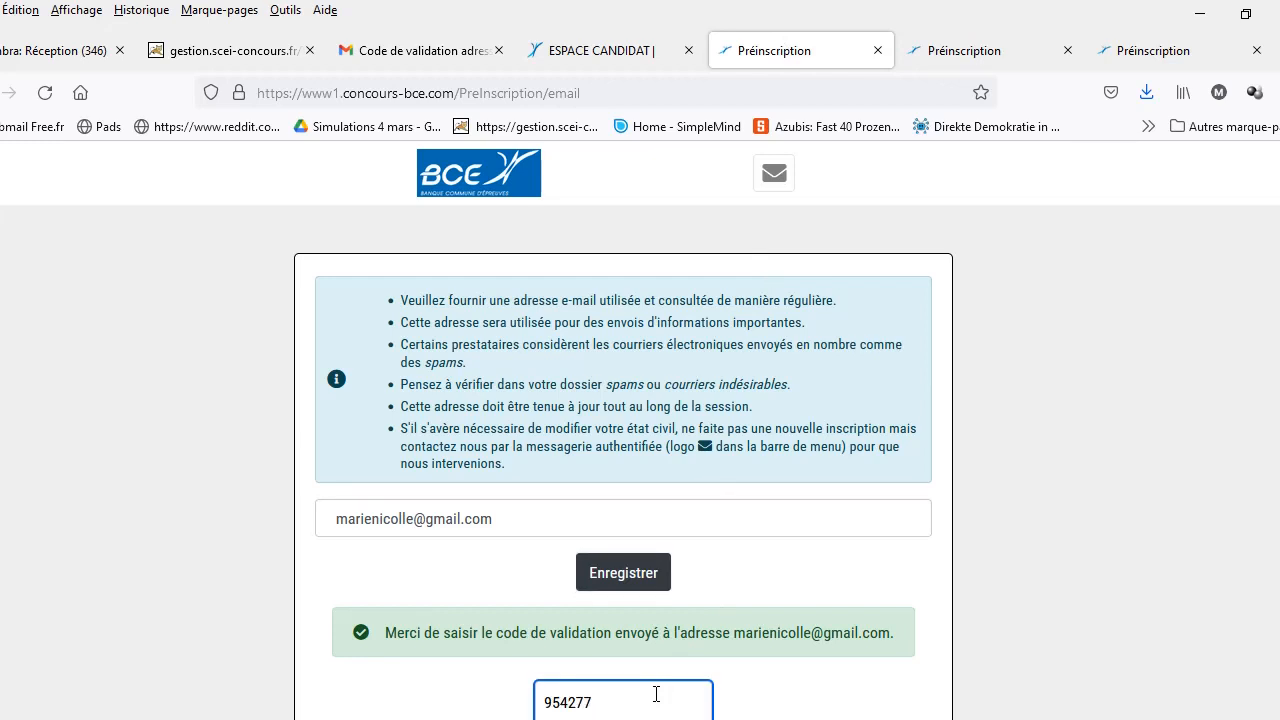
scroll(640, 430, down, 2)
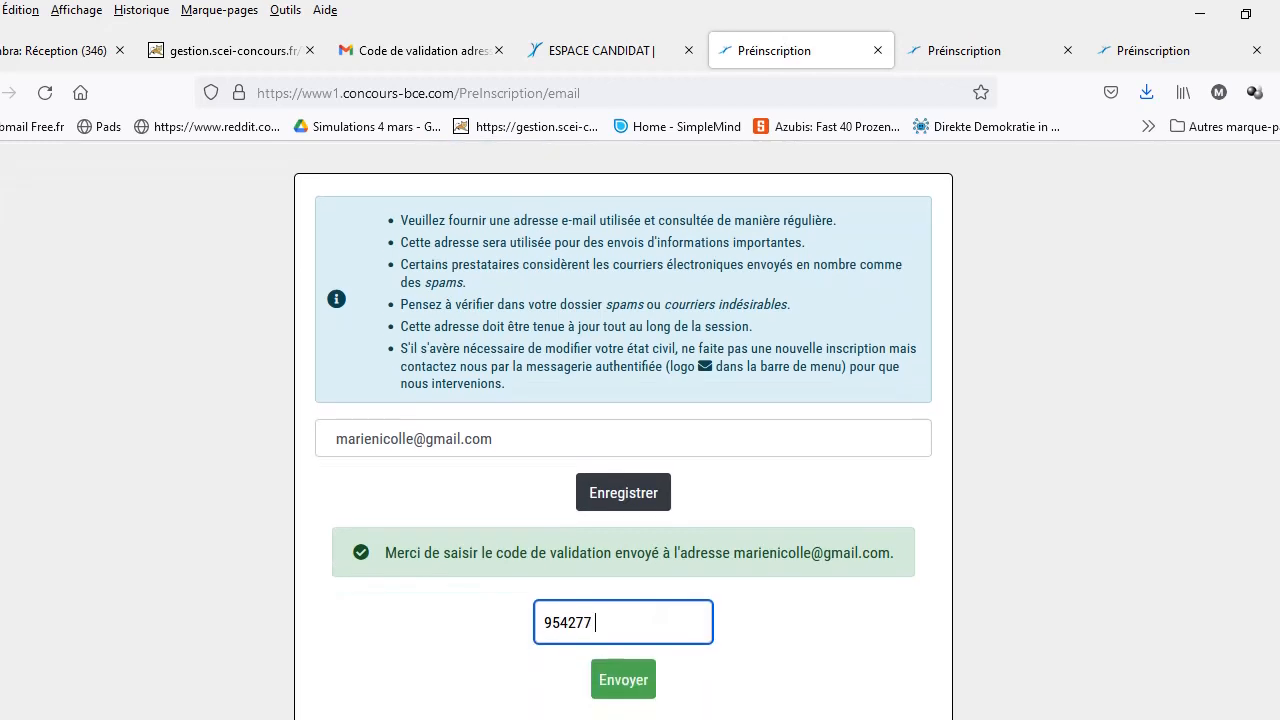
click(623, 678)
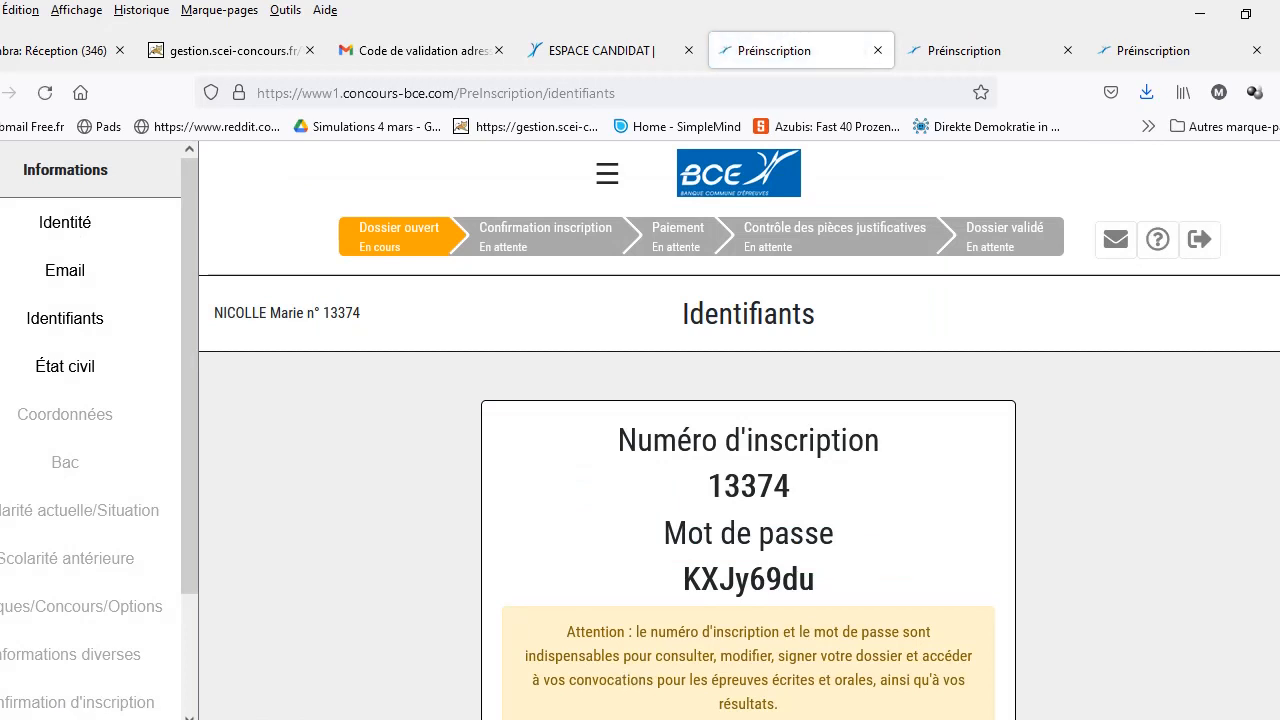
scroll(739, 430, down, 3)
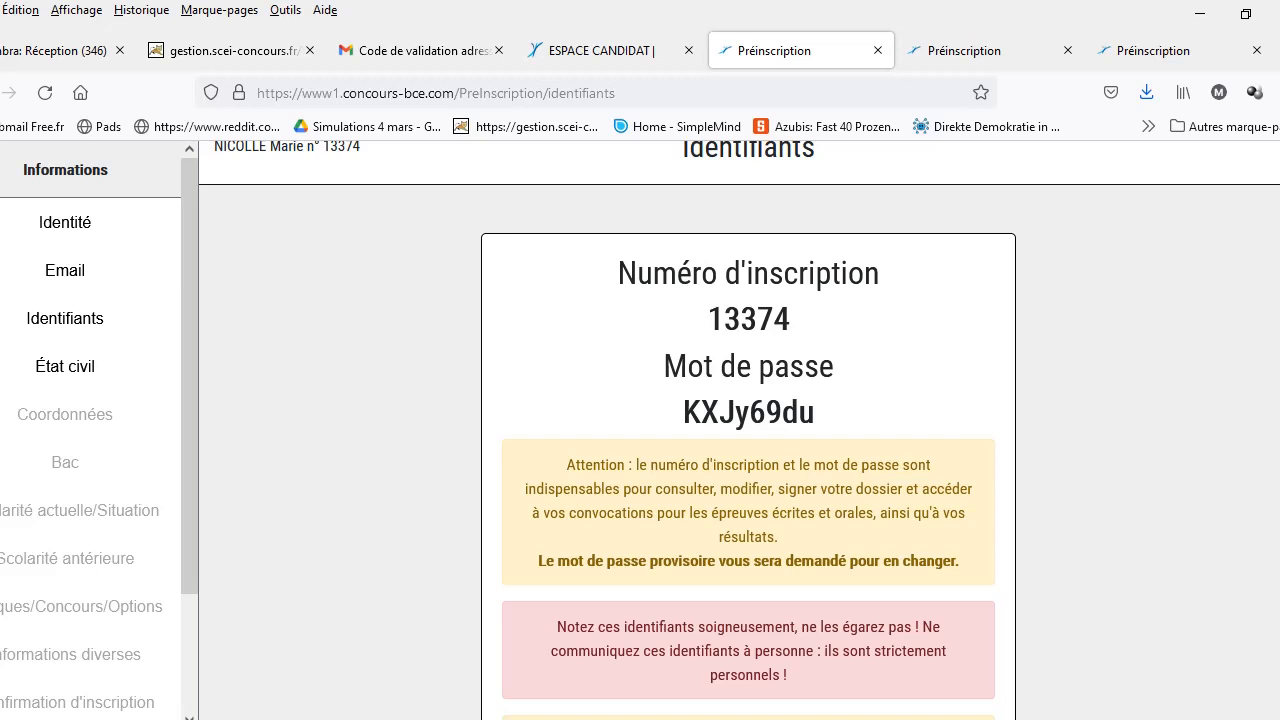
scroll(739, 430, down, 1)
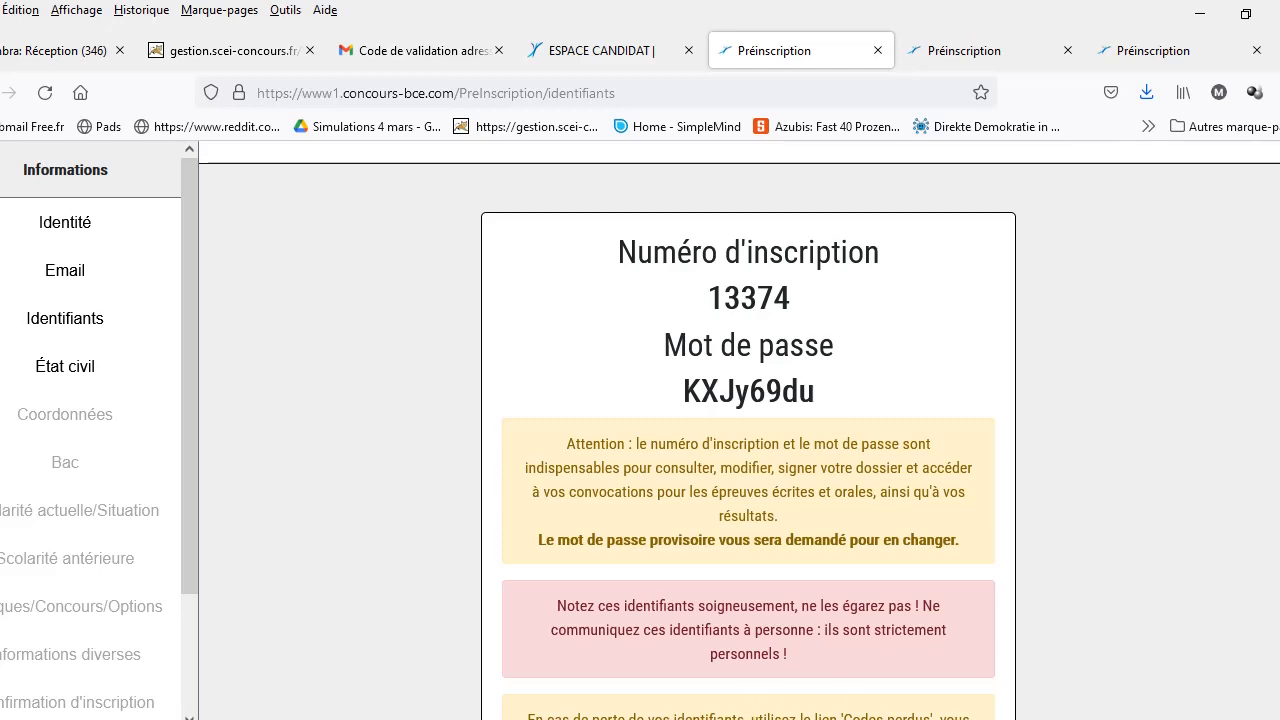
Step: Launch PhotoFiltre Studio X from the Start menu and open the workspace context menu
key(super)
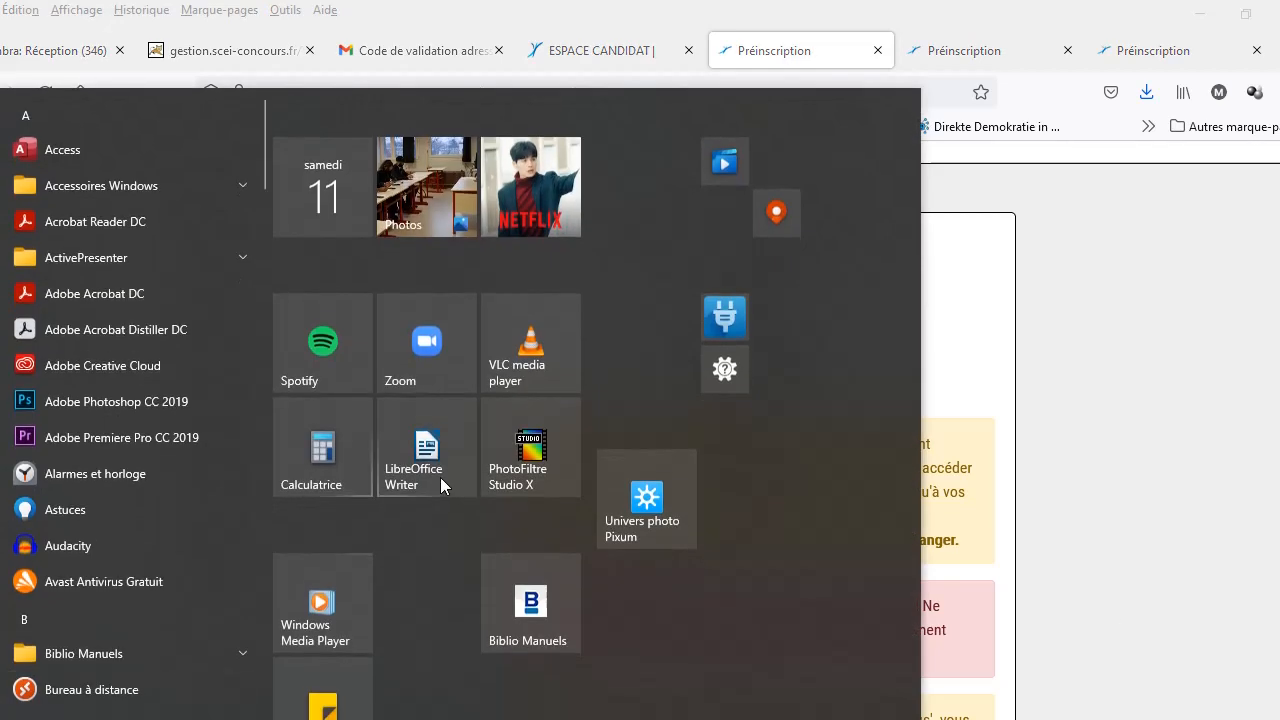
click(533, 448)
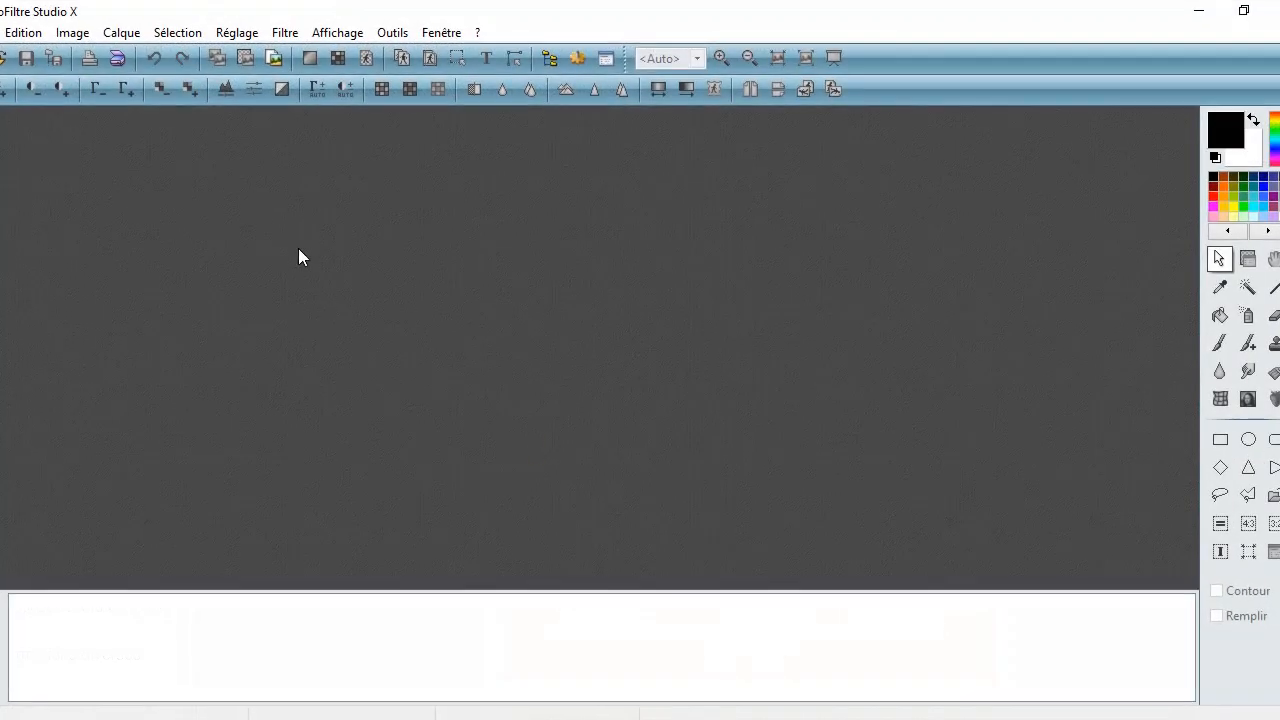
right_click(298, 250)
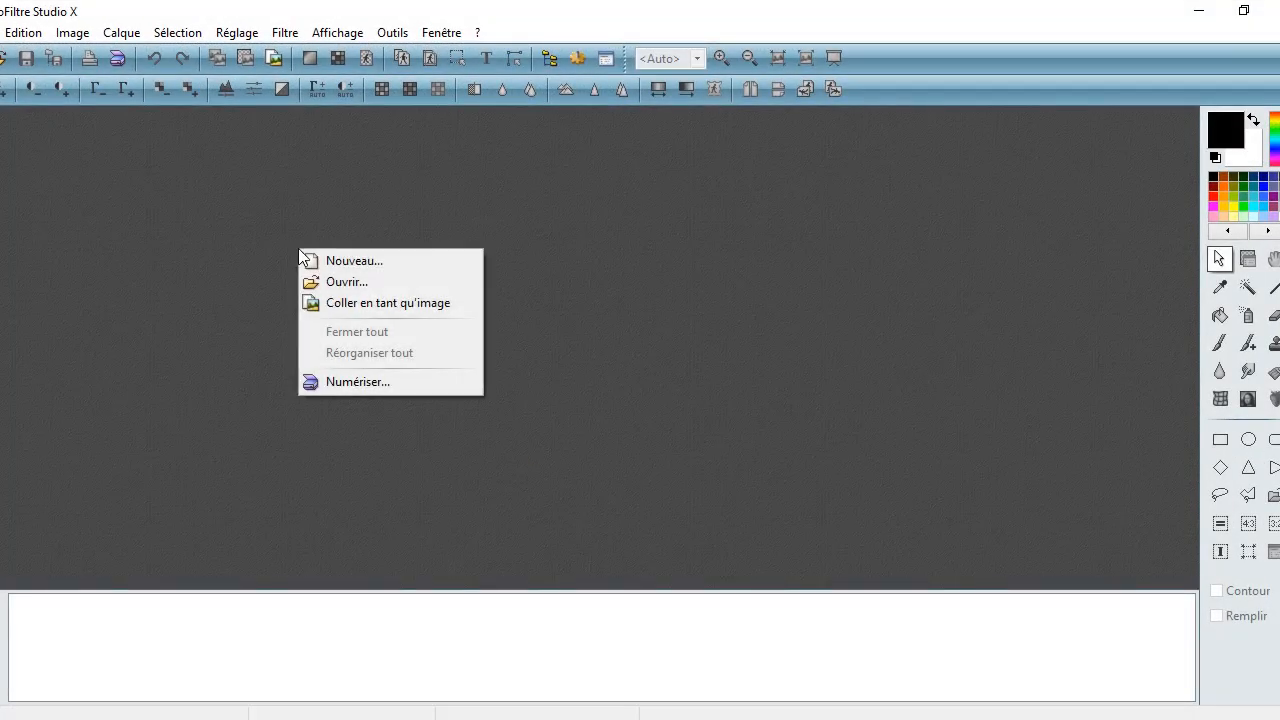
Step: Paste the screenshot as a new image and crop it to the credentials box
click(370, 310)
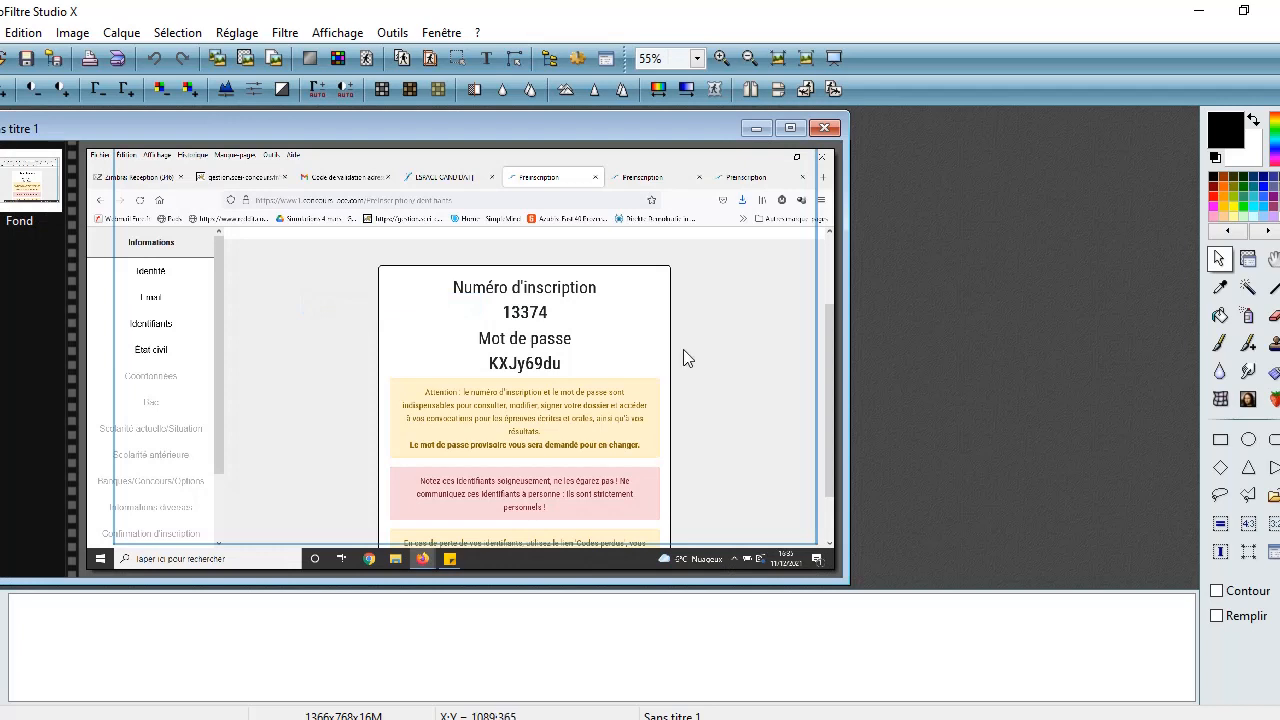
drag(361, 266, 700, 529)
key(ctrl+shift+h)
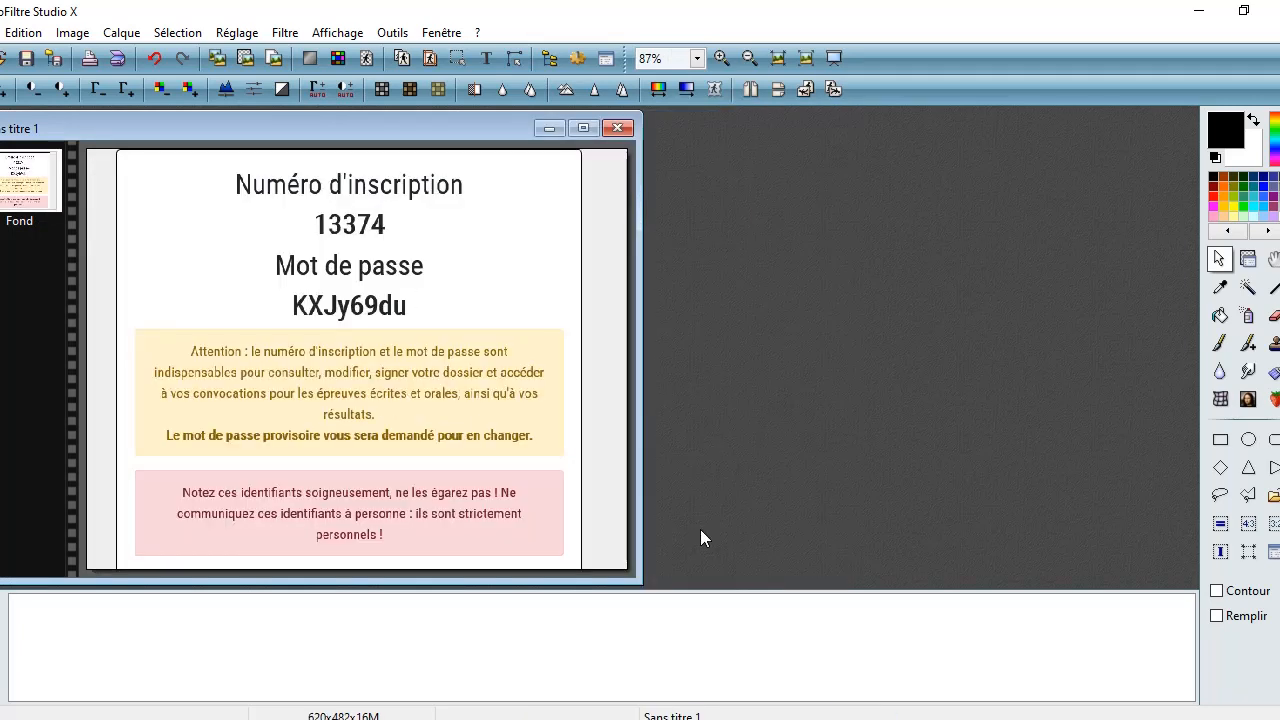
Step: Save the cropped image as 'Inscription BCE' in JPEG format at quality 100
key(ctrl+s)
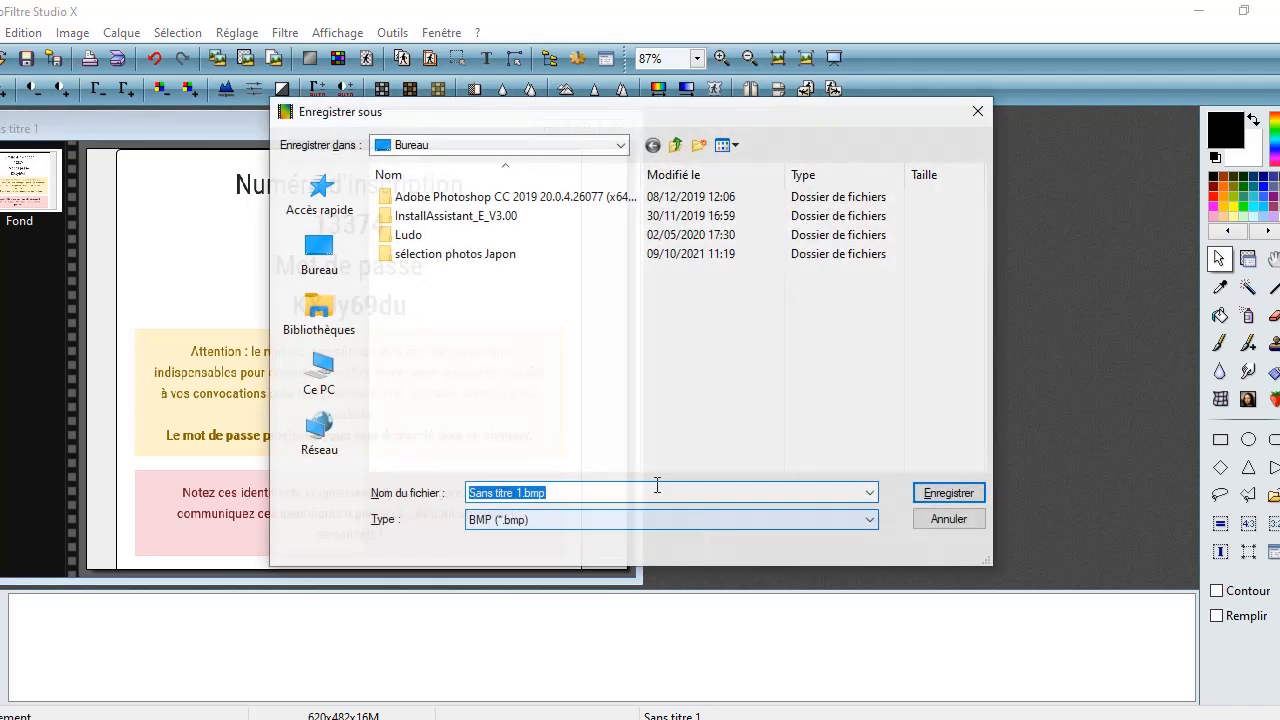
text(I)
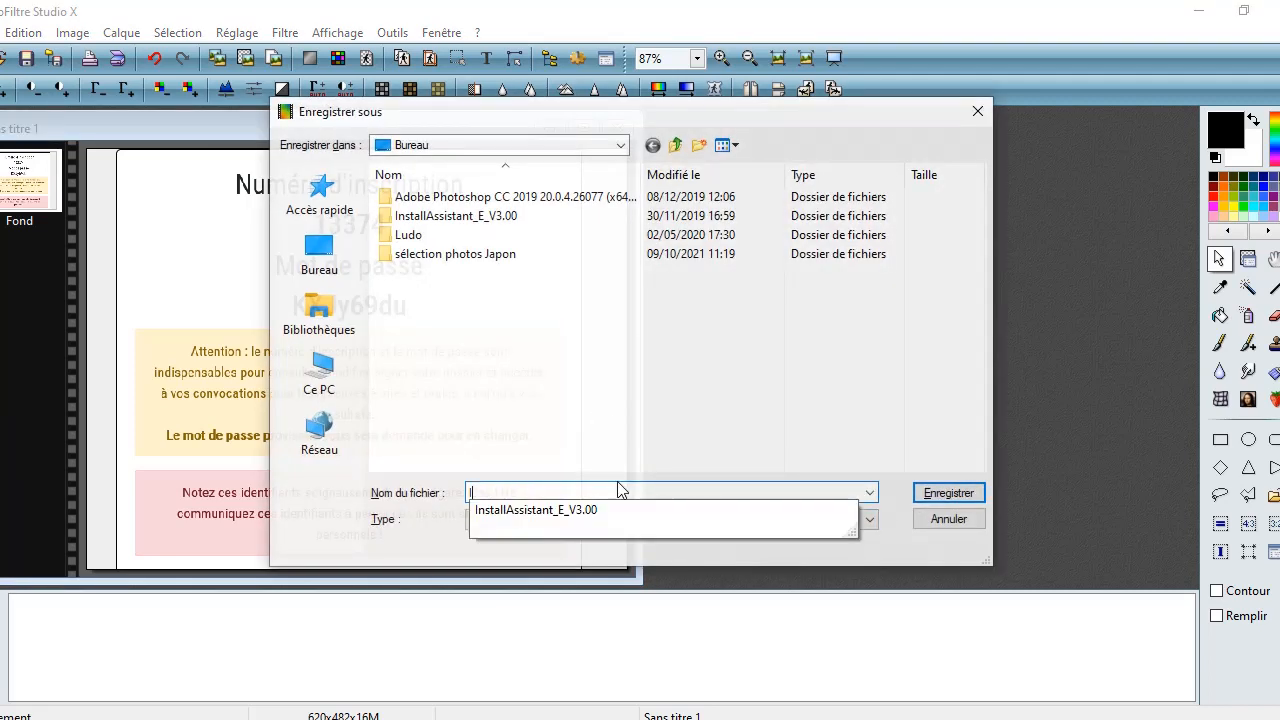
text(nscription BCE)
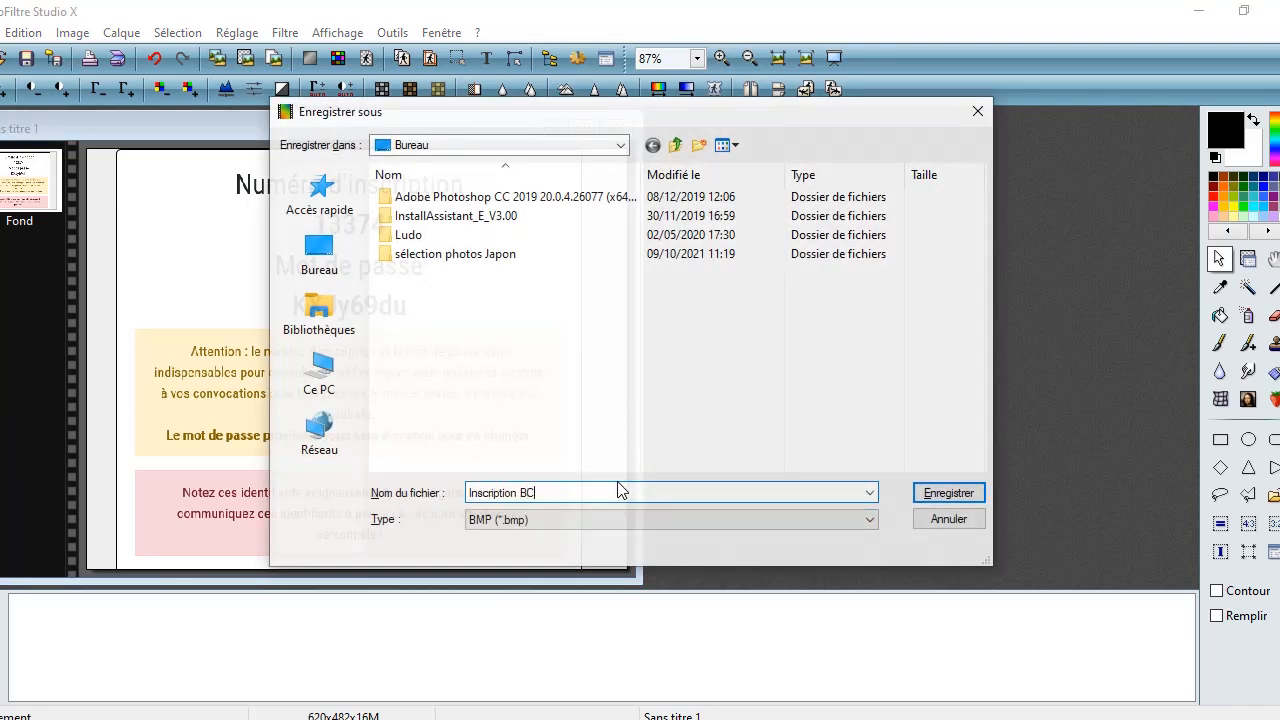
click(868, 521)
click(794, 563)
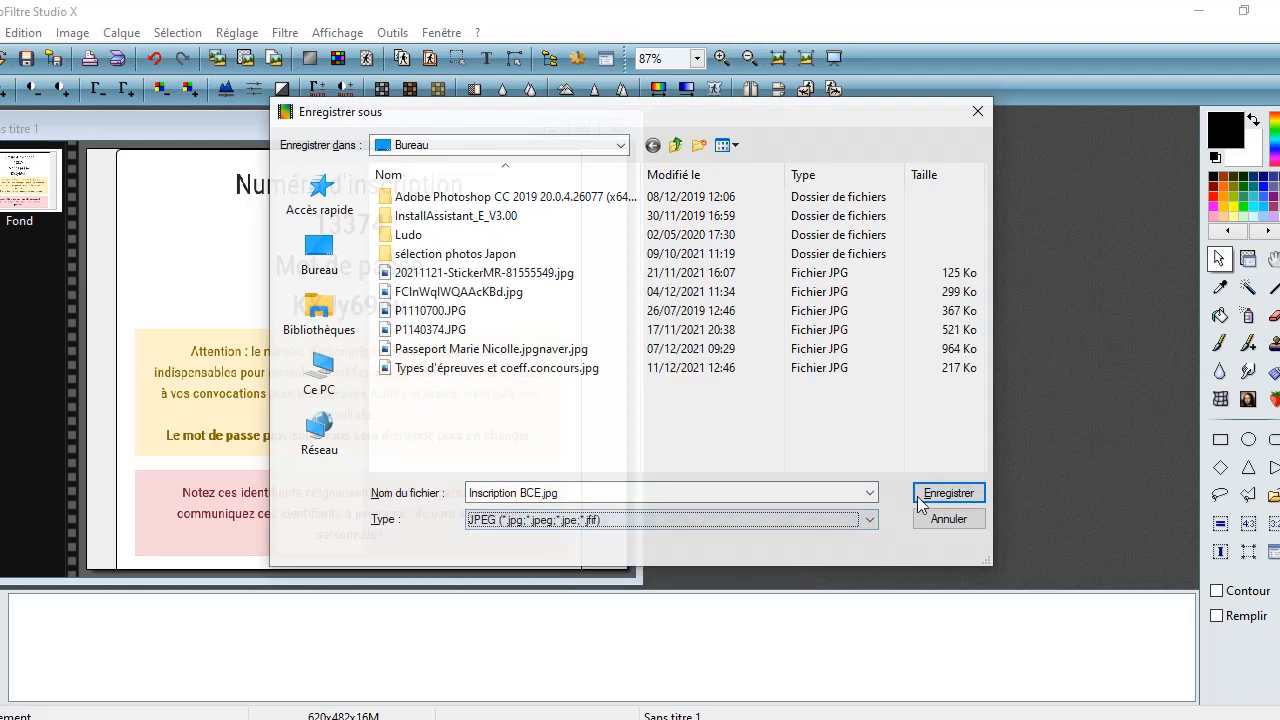
click(959, 491)
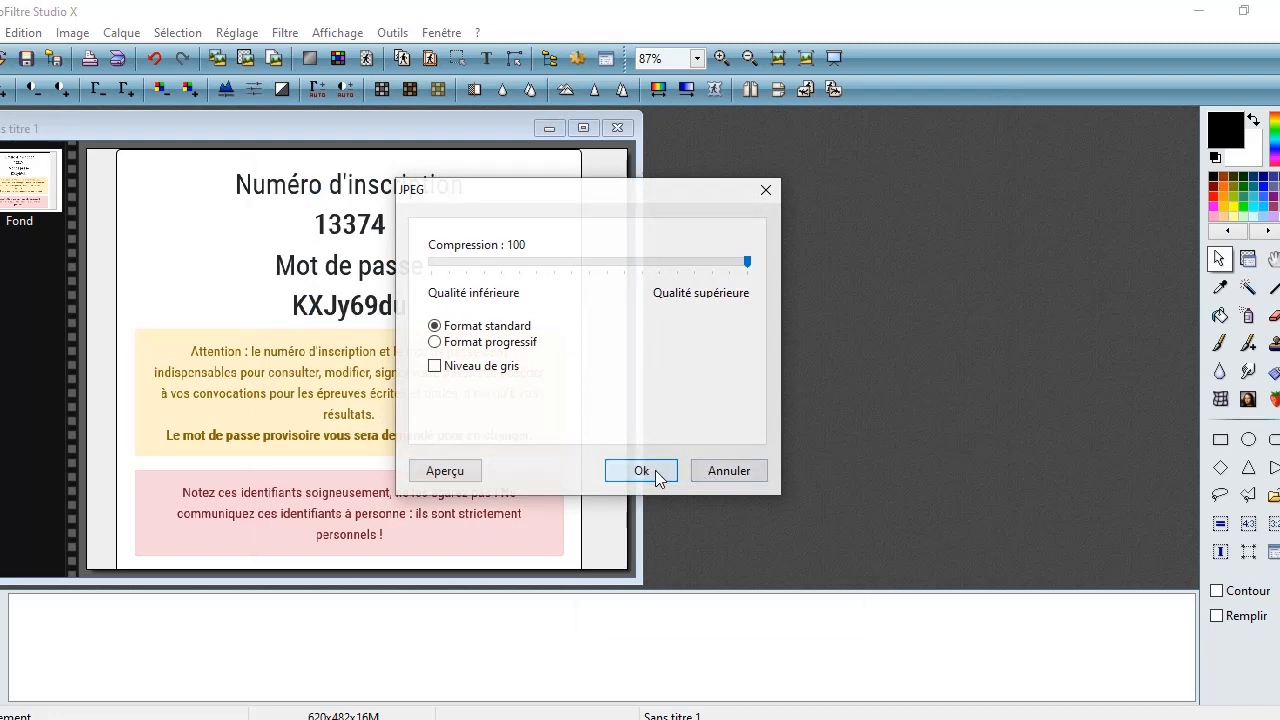
click(655, 470)
click(780, 719)
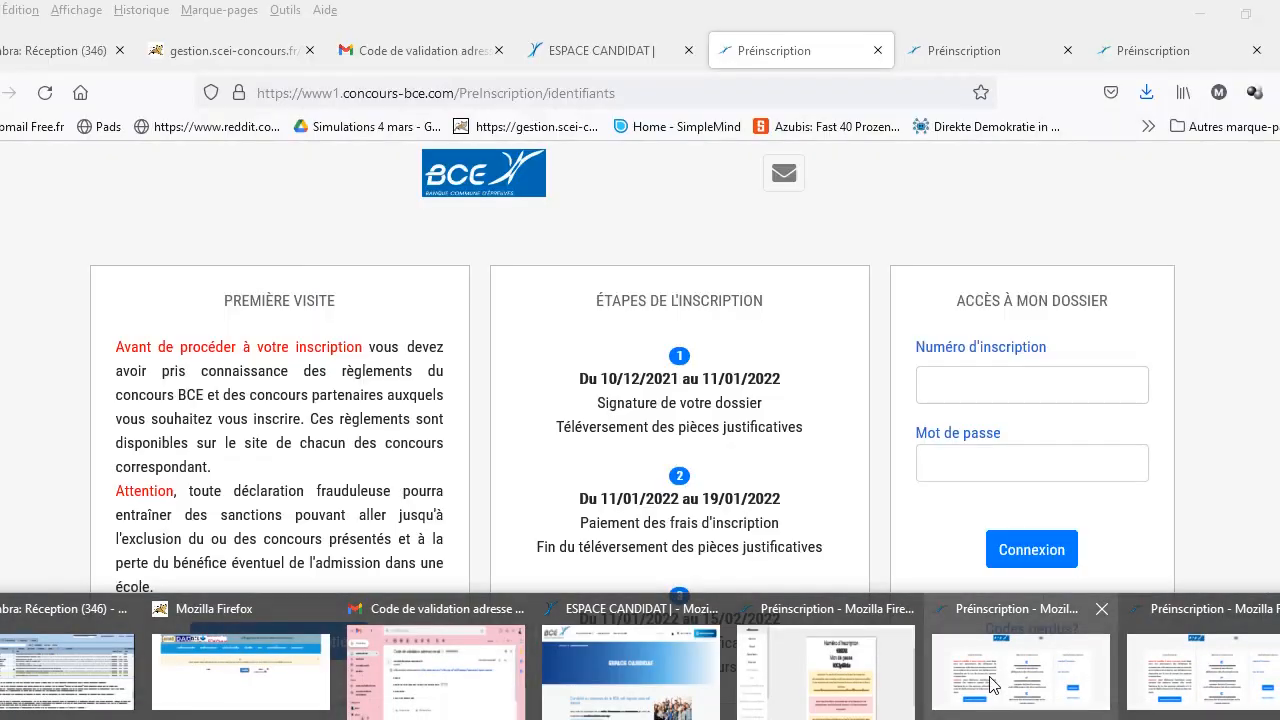
Step: Return to the credentials tab in the browser and continue the registration to the État civil page
click(990, 685)
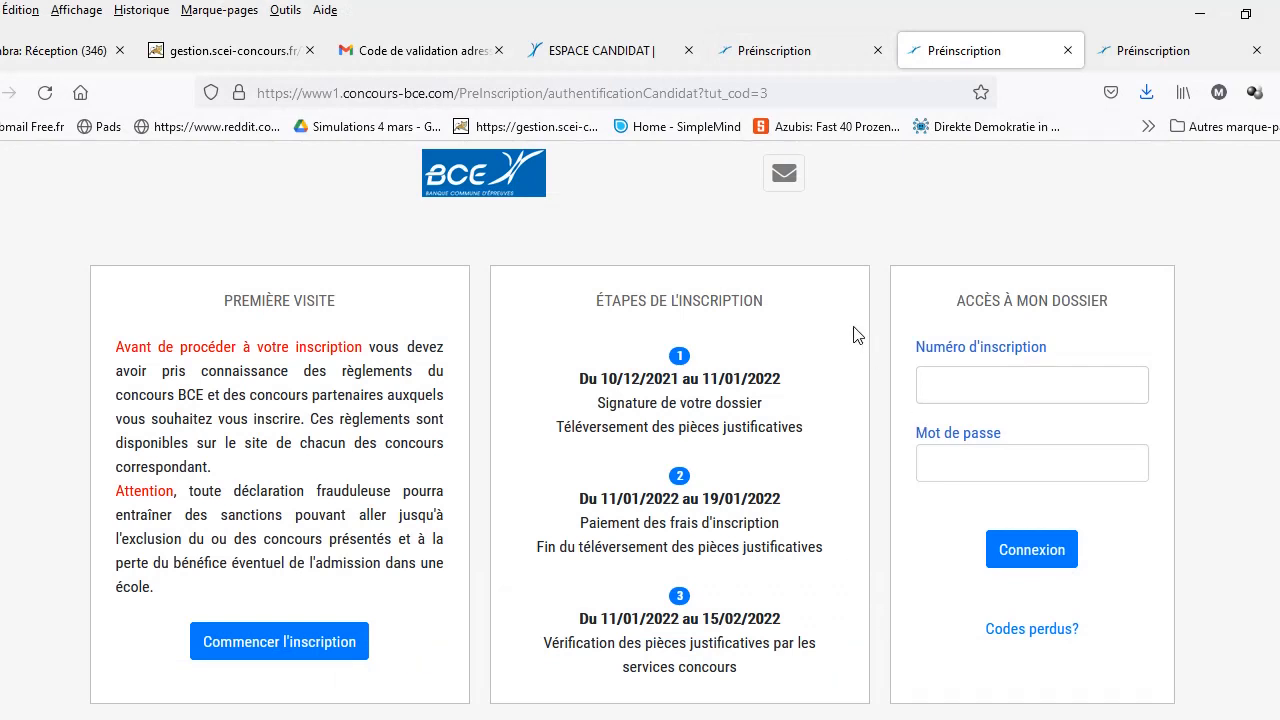
click(787, 58)
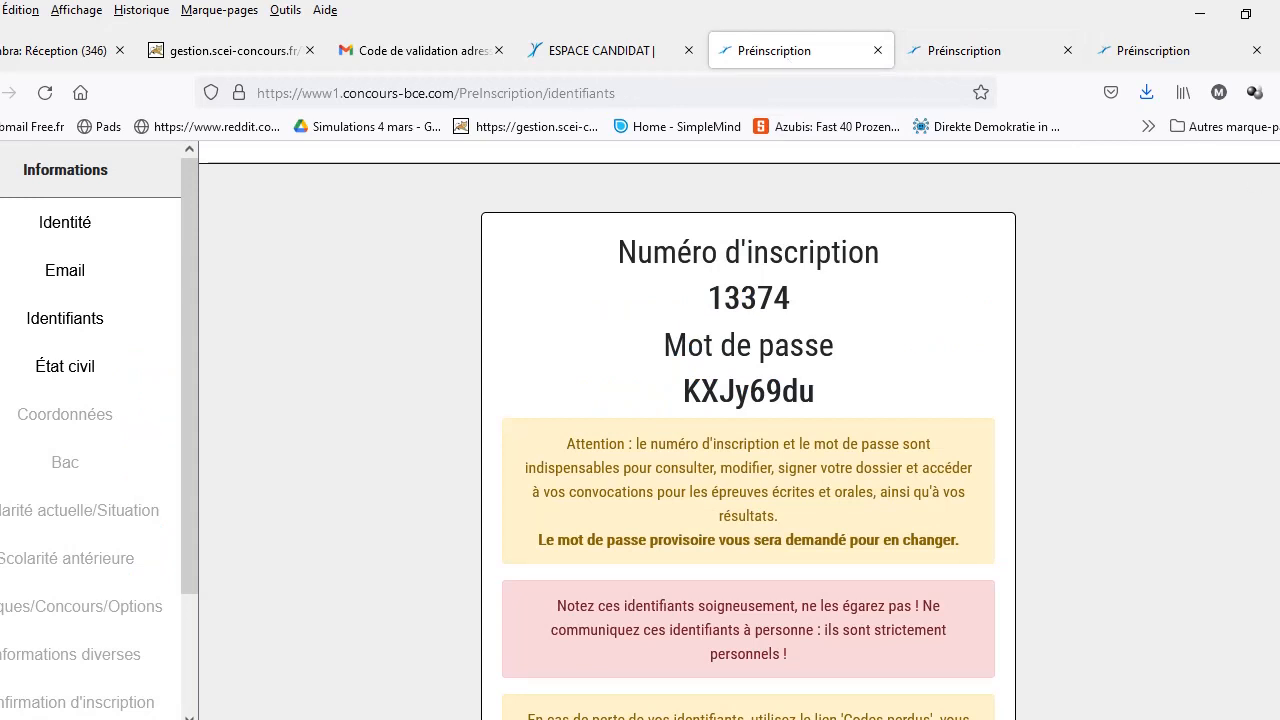
scroll(748, 430, down, 2)
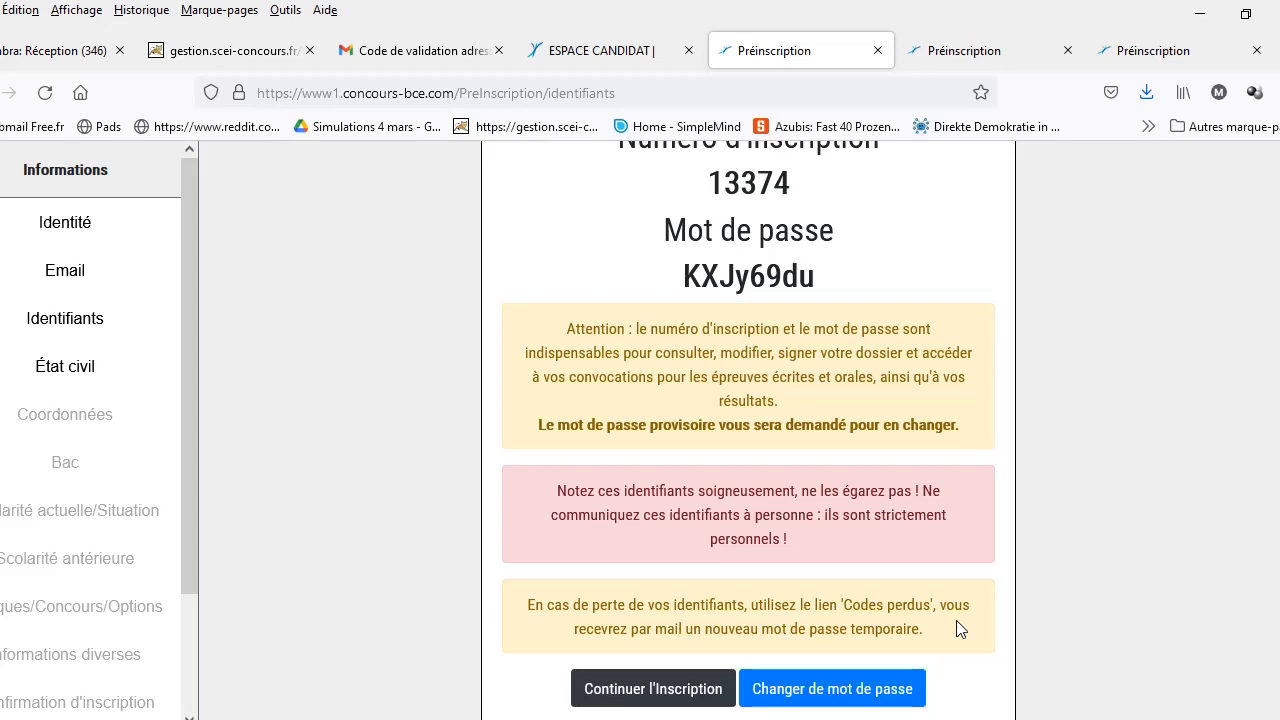
click(628, 693)
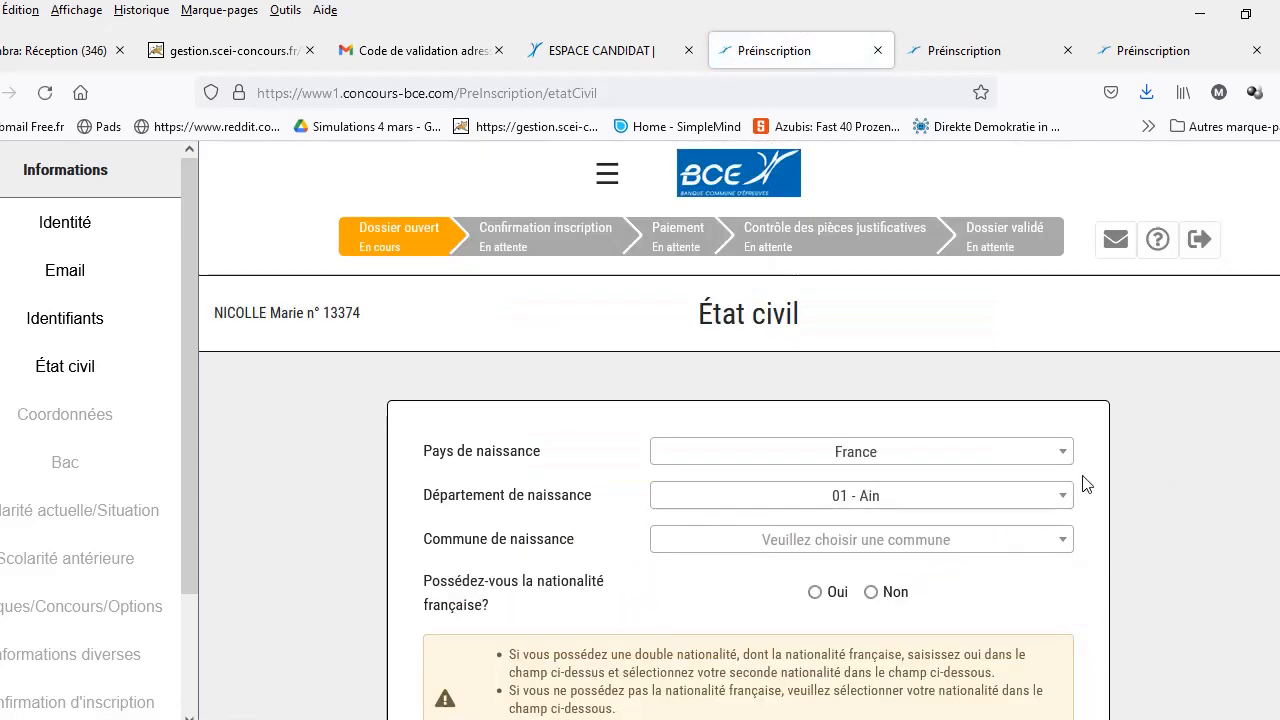
Step: Set the birth department to 75 - Paris and the birth commune to Paris
click(1065, 500)
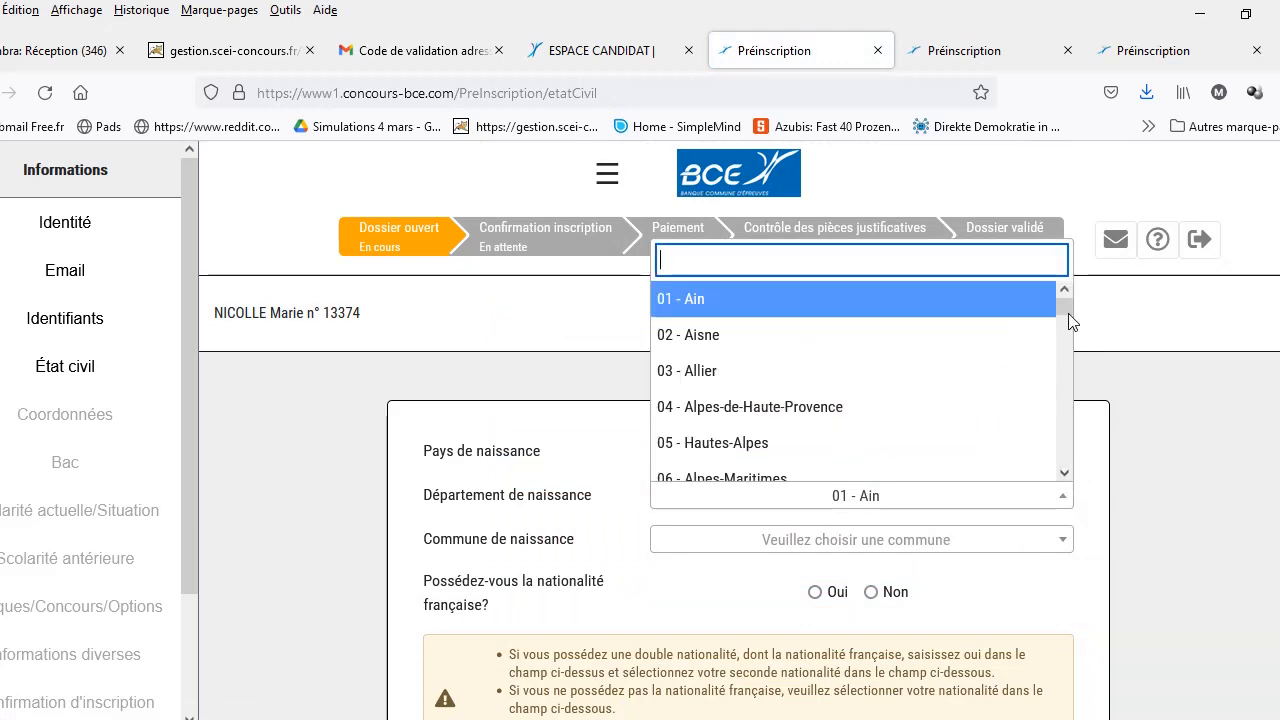
drag(1062, 308, 1063, 425)
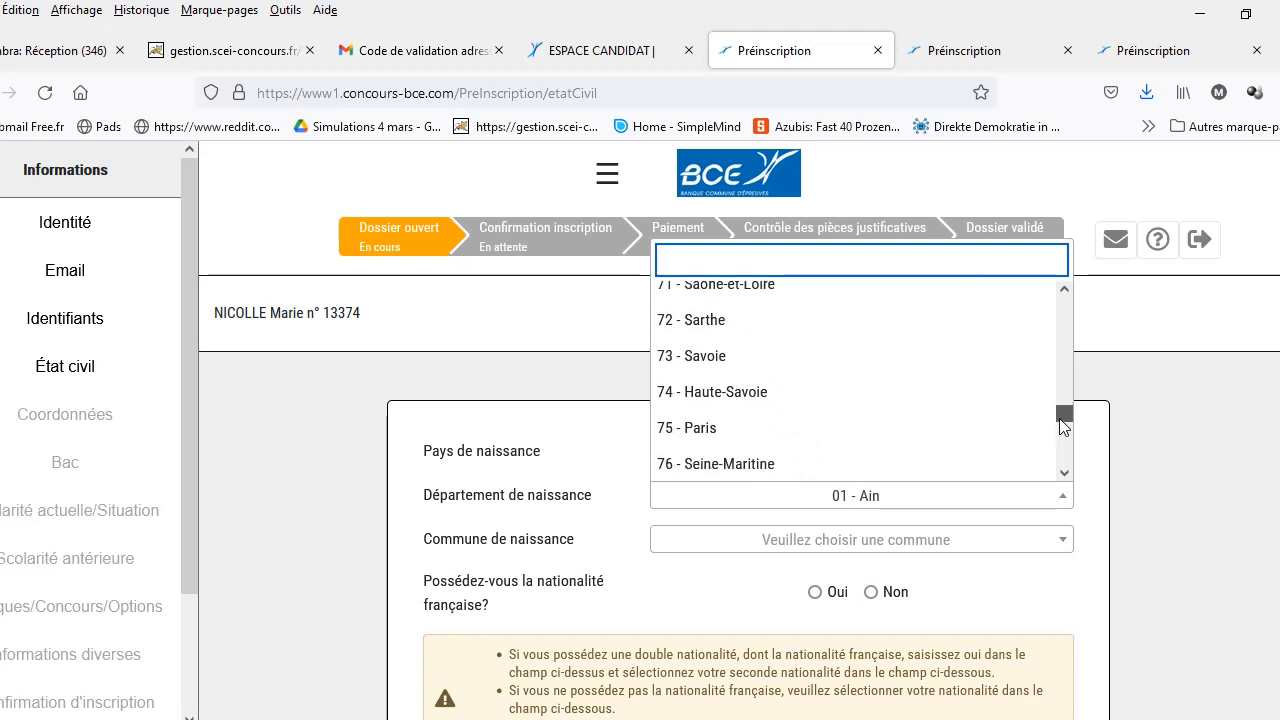
click(857, 428)
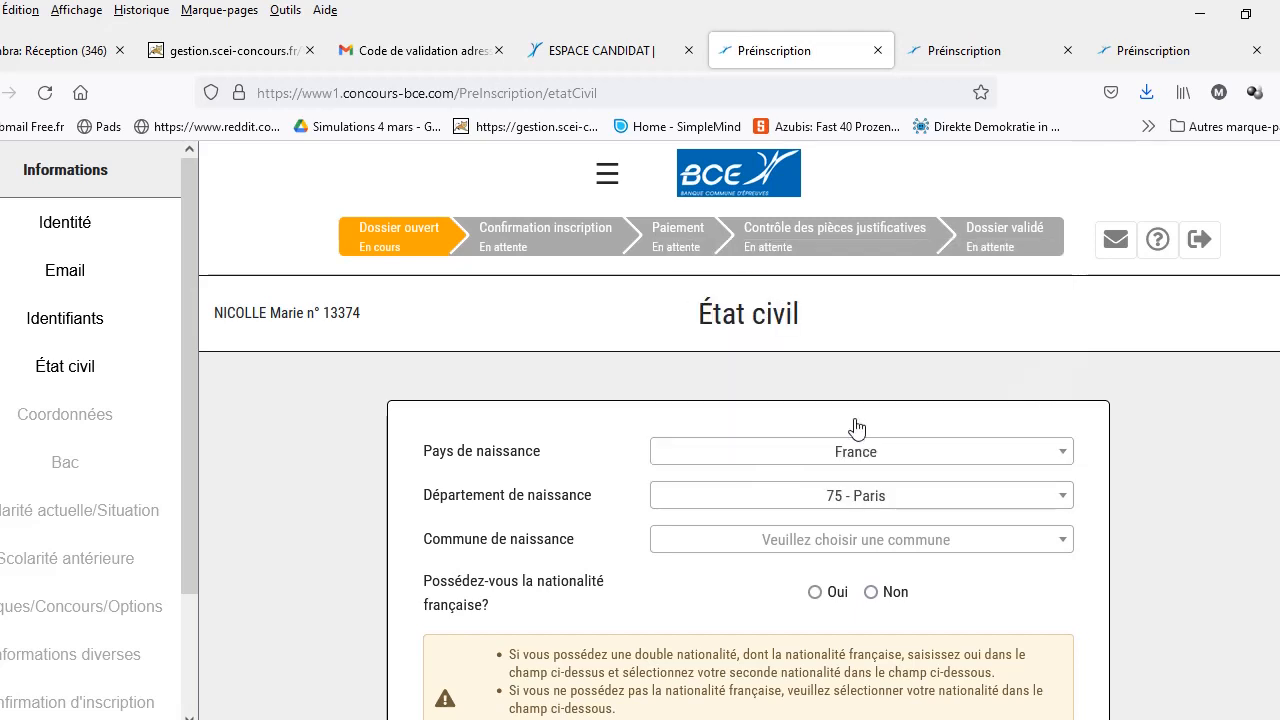
click(1063, 540)
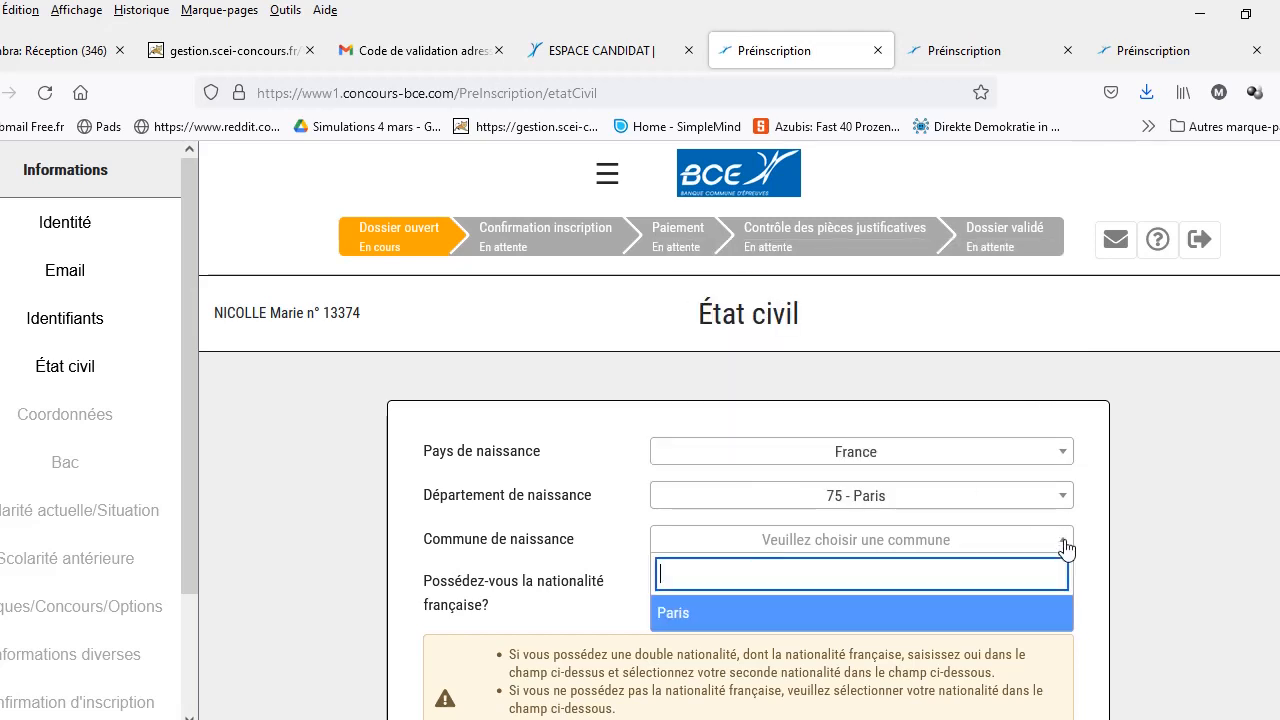
click(982, 612)
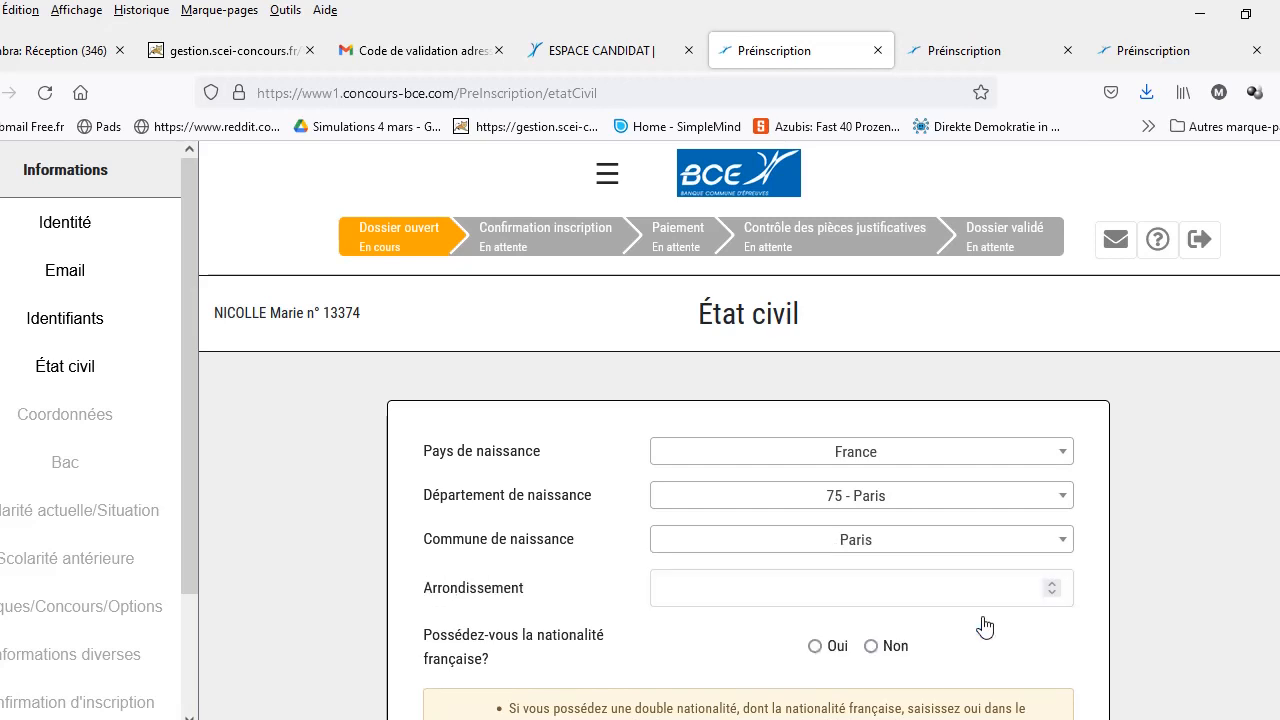
Step: Raise the arrondissement to 10, answer Oui for French nationality, and save the civil status
click(1051, 584)
triple_click(1051, 582)
triple_click(1051, 584)
click(1051, 584)
click(1051, 584)
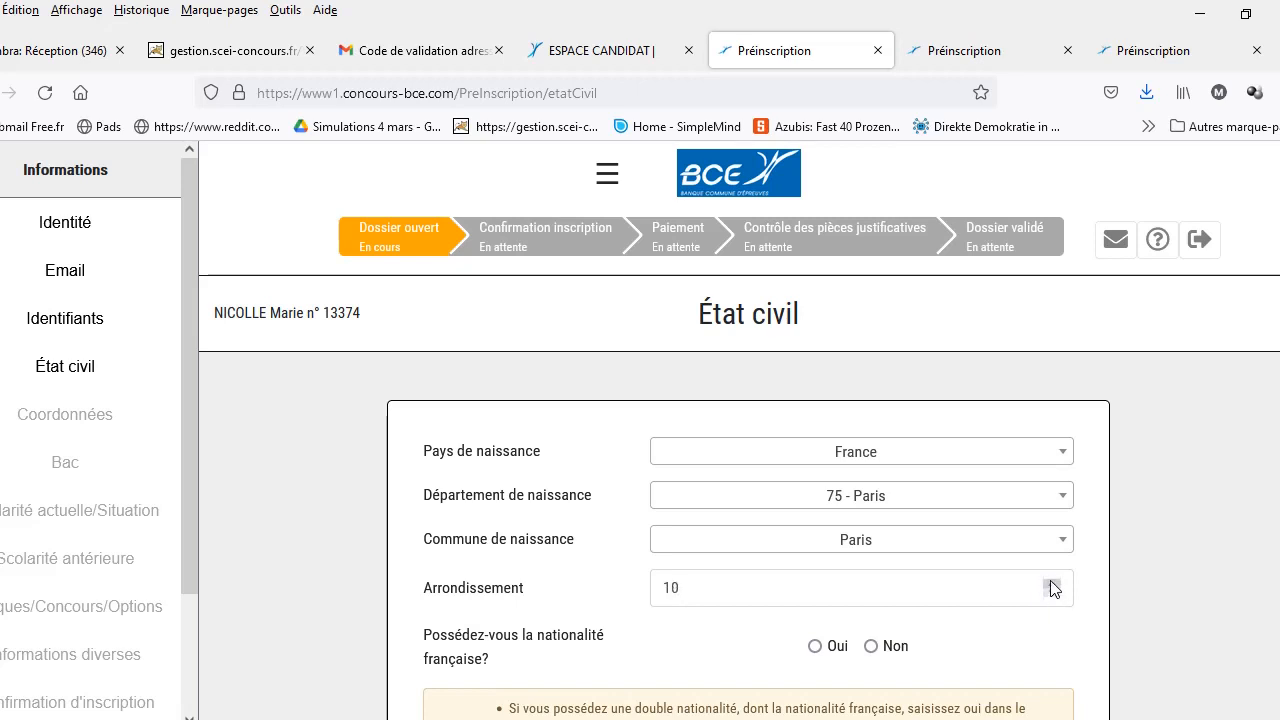
click(815, 647)
scroll(739, 430, down, 3)
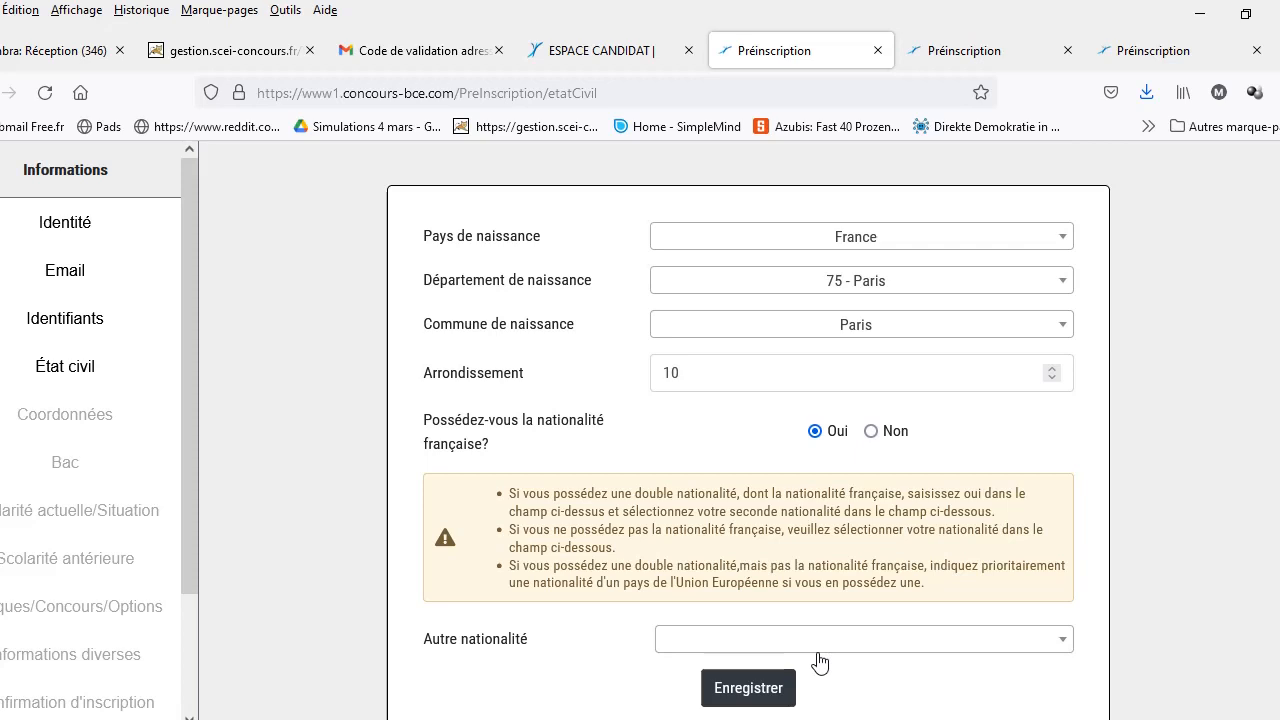
click(753, 680)
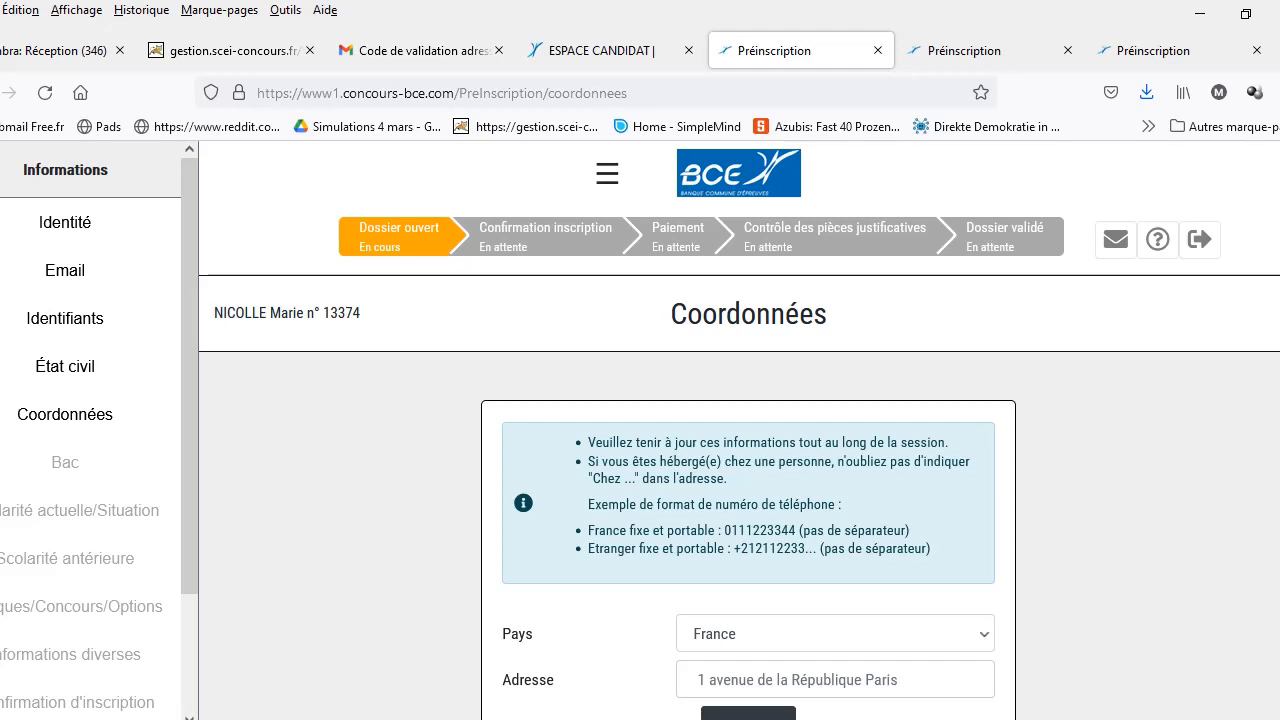
Step: Enter the street address and pick the suggested Rouen address from the matches
scroll(739, 430, down, 1)
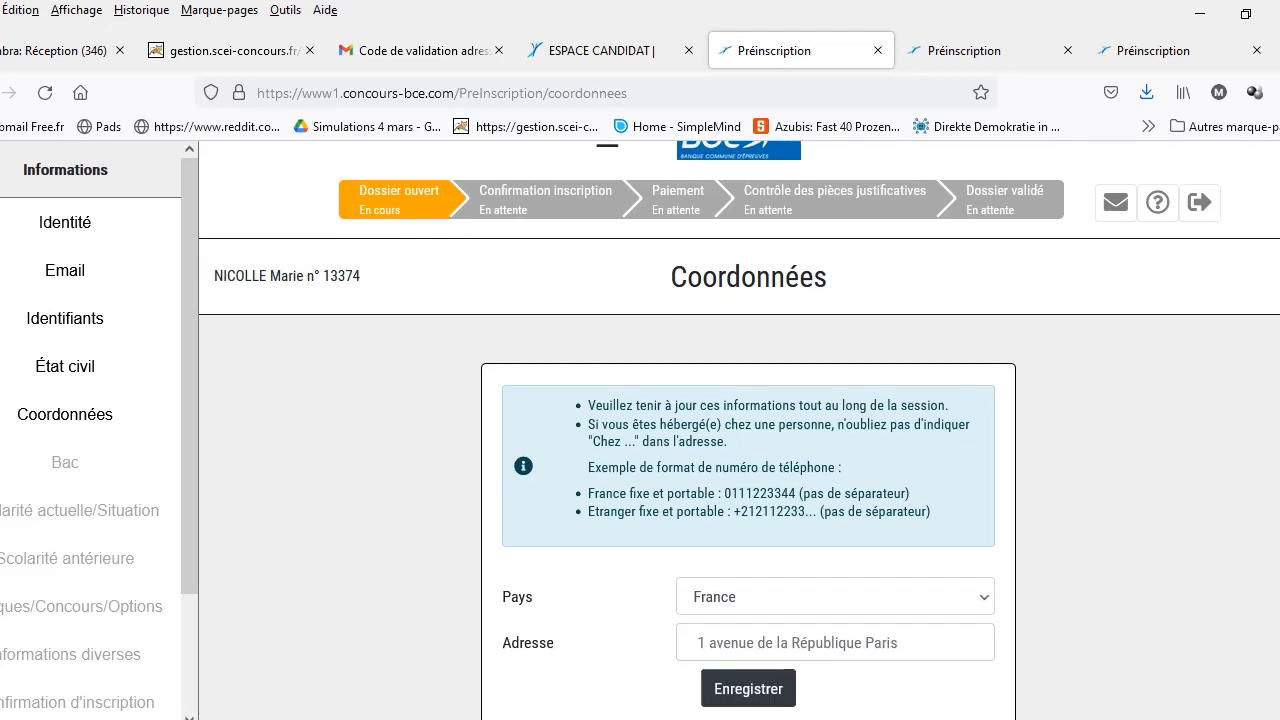
click(933, 641)
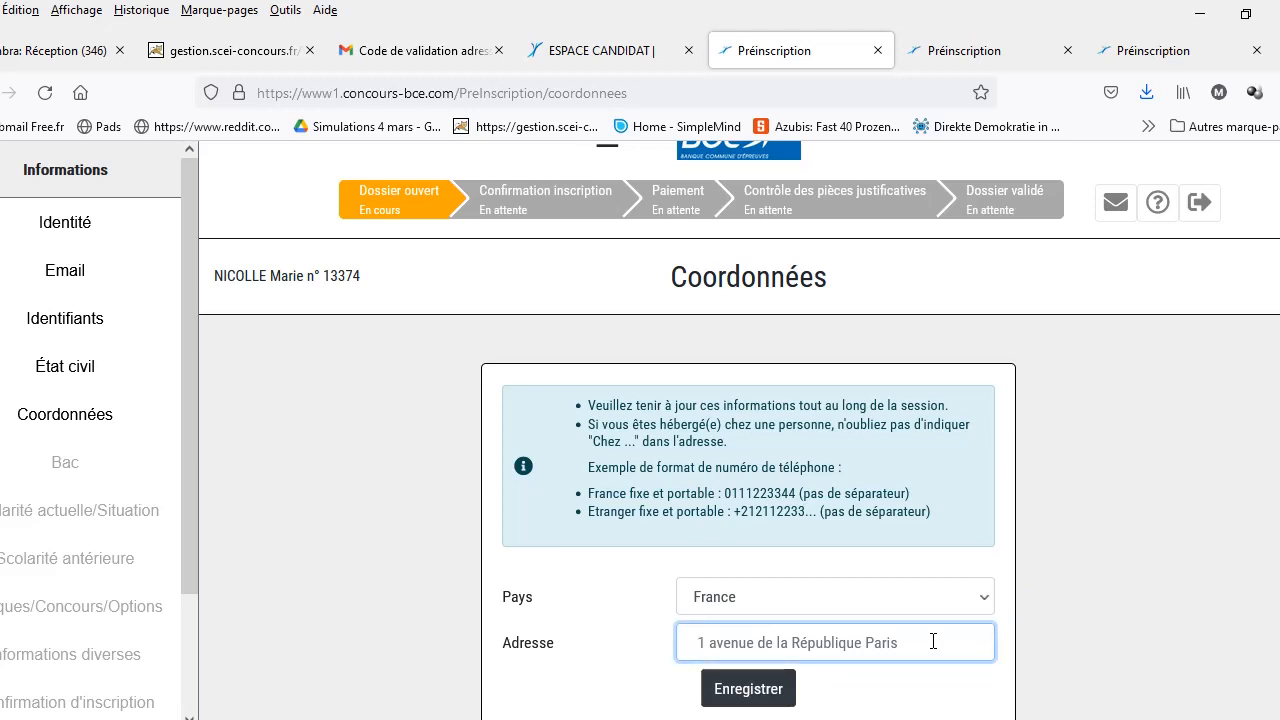
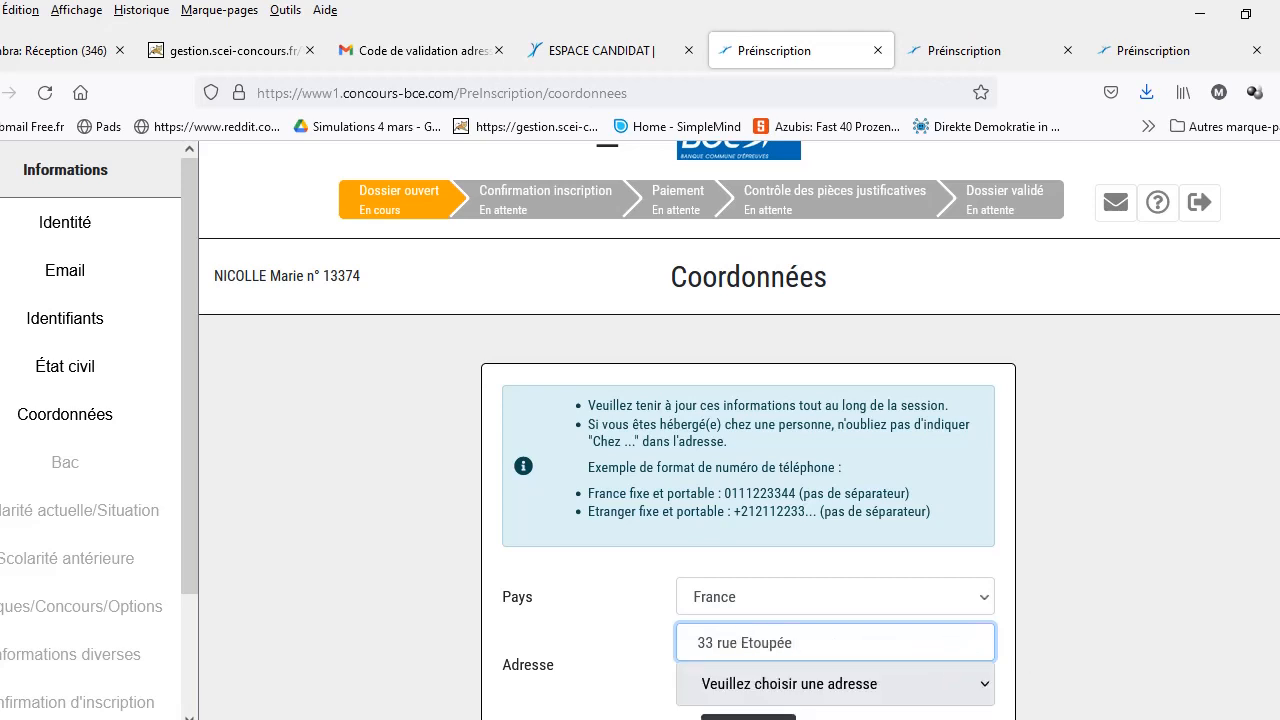
scroll(739, 430, down, 1)
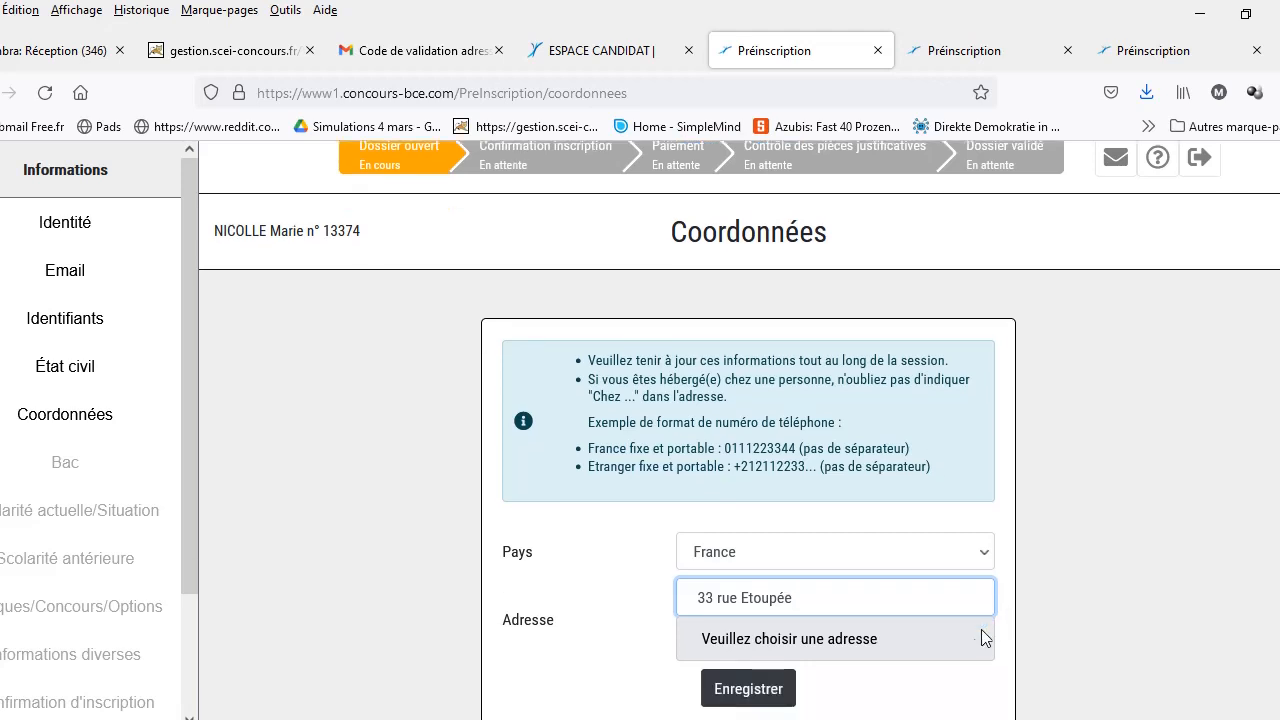
click(981, 632)
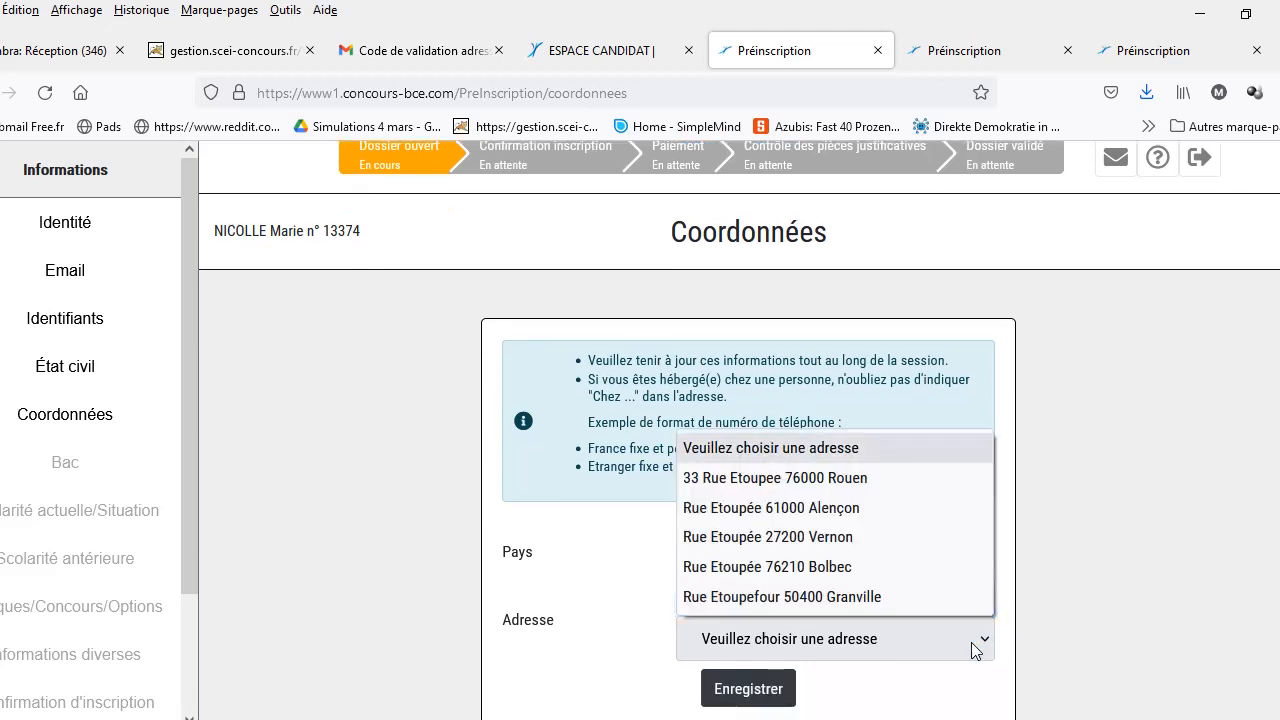
click(831, 478)
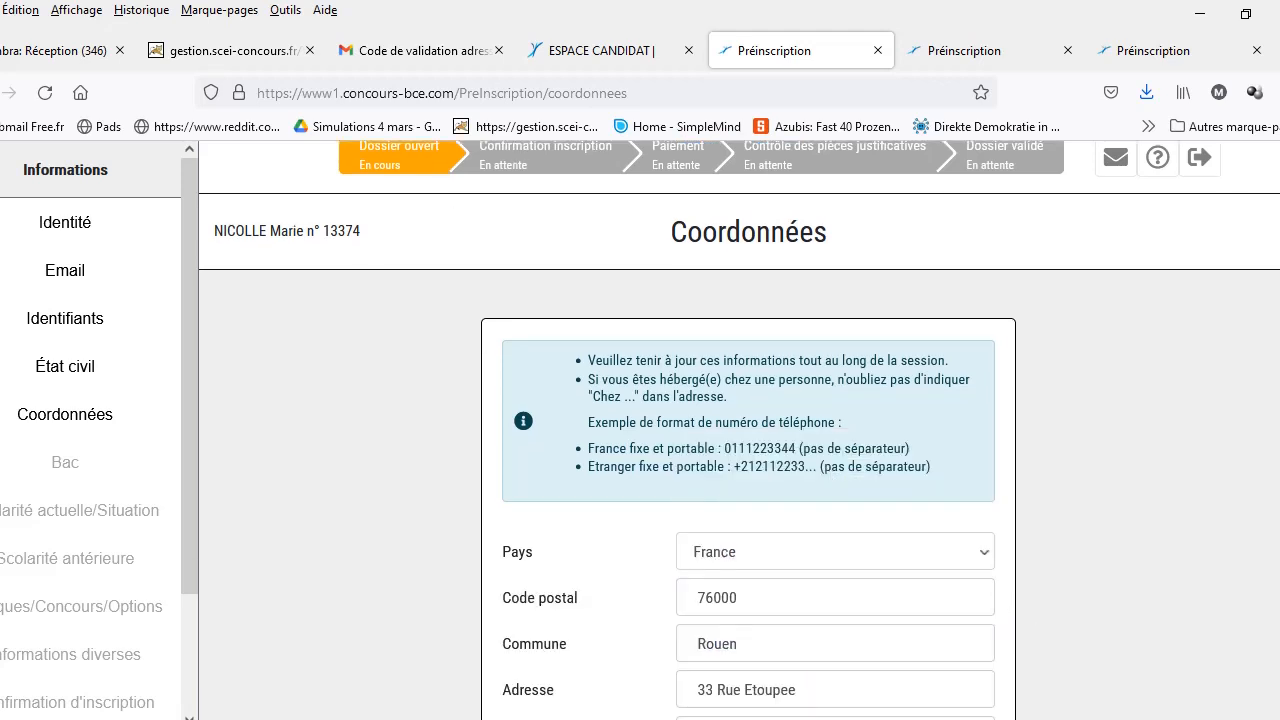
Step: Enter the mobile phone number and save the contact details
scroll(945, 585, down, 4)
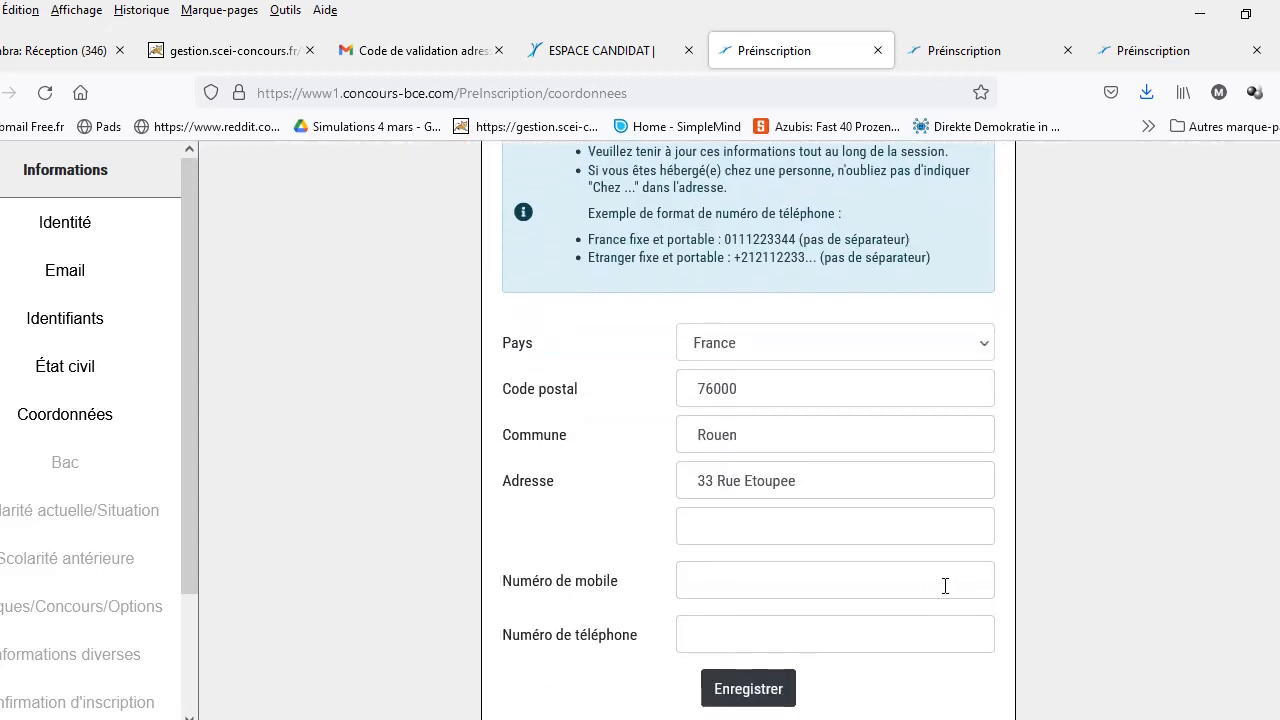
click(920, 586)
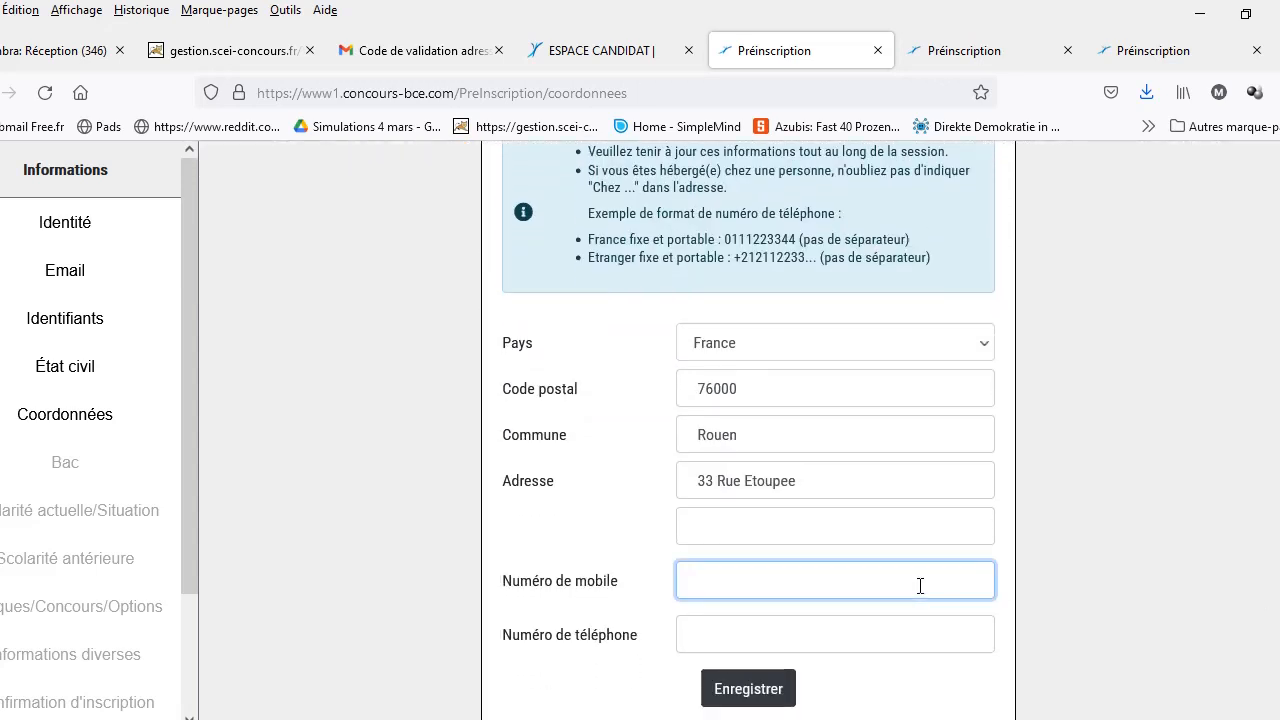
click(790, 632)
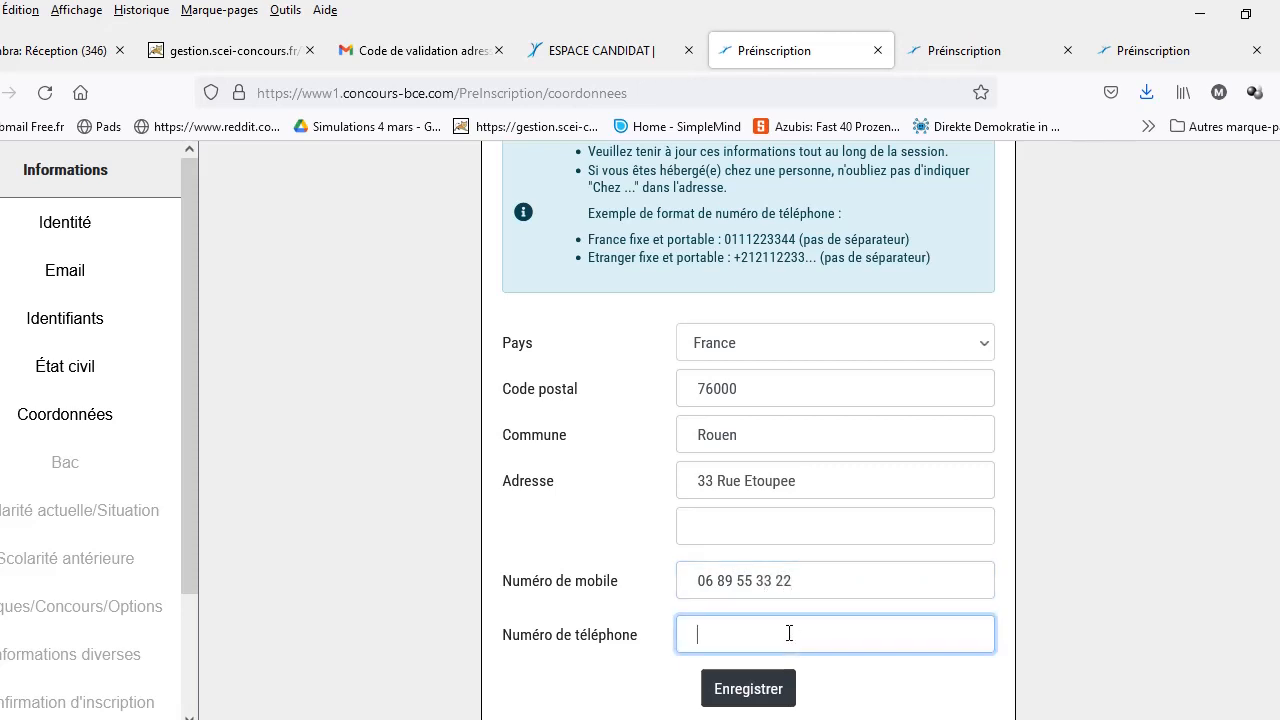
click(755, 690)
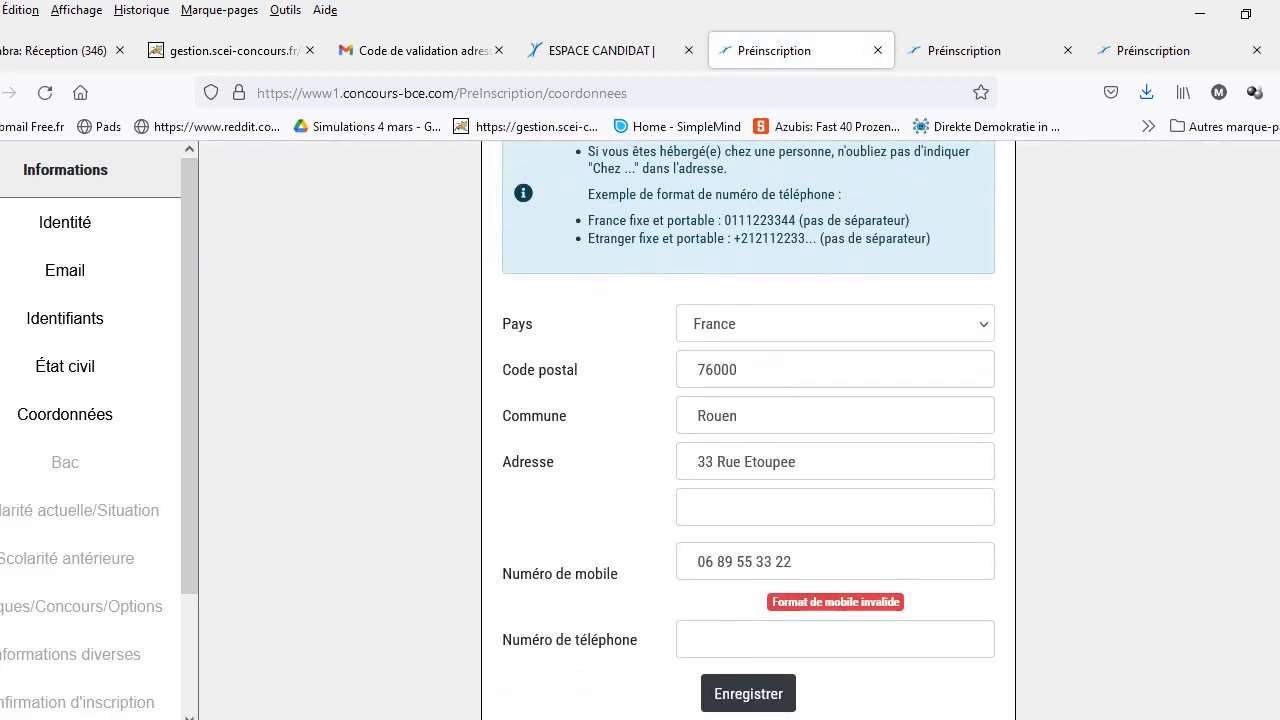
Step: Remove the spaces from the mobile number and save the contact details again
click(716, 565)
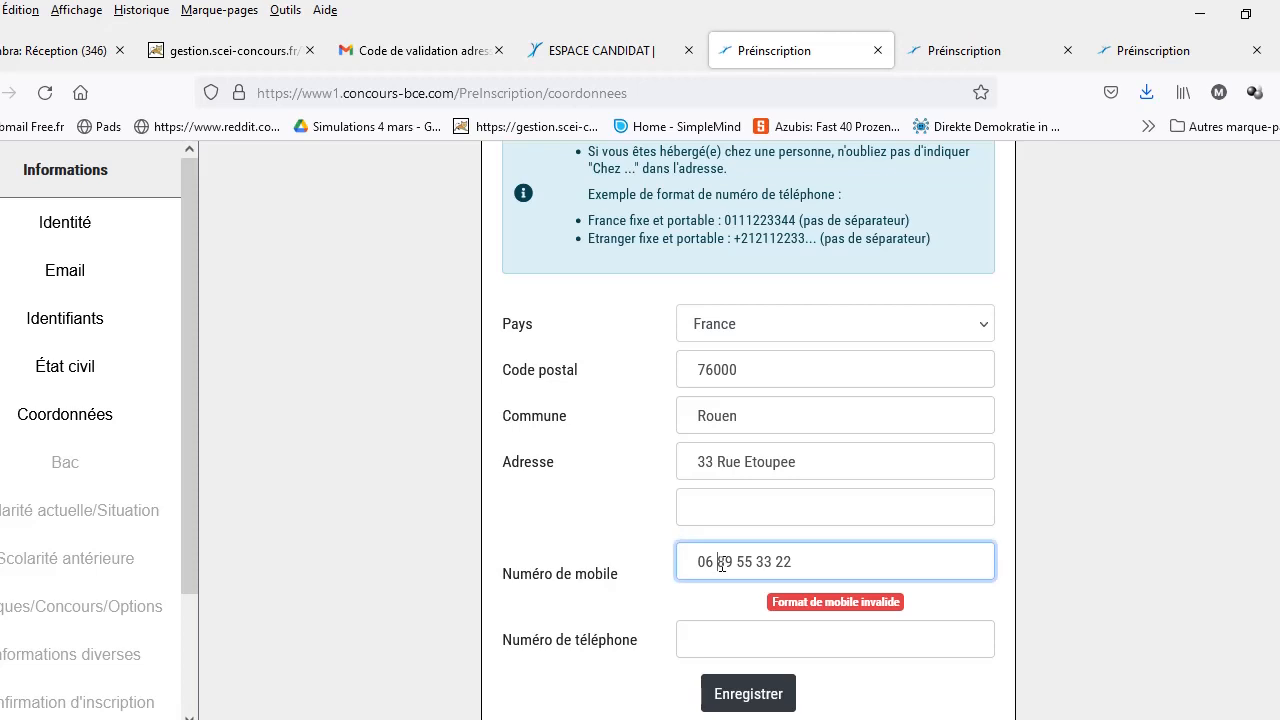
key(BackSpace)
key(Right)
key(Right)
key(Delete)
key(BackSpace)
key(BackSpace)
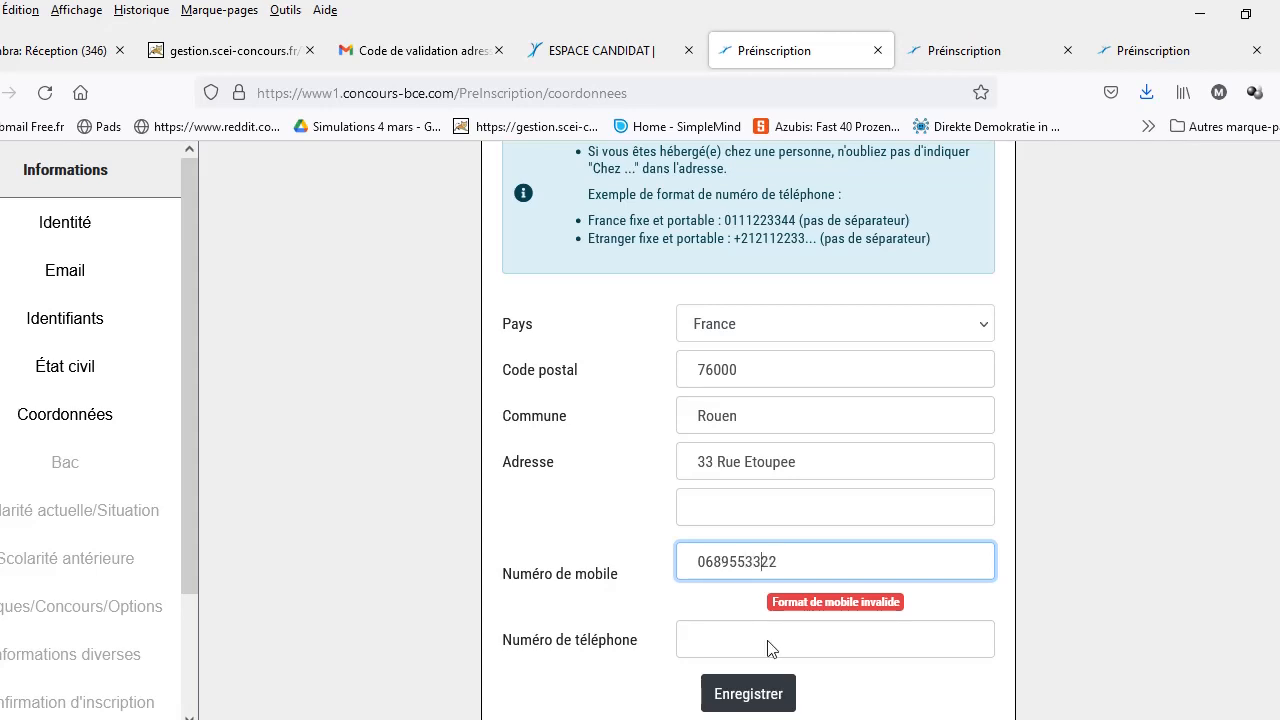
click(768, 700)
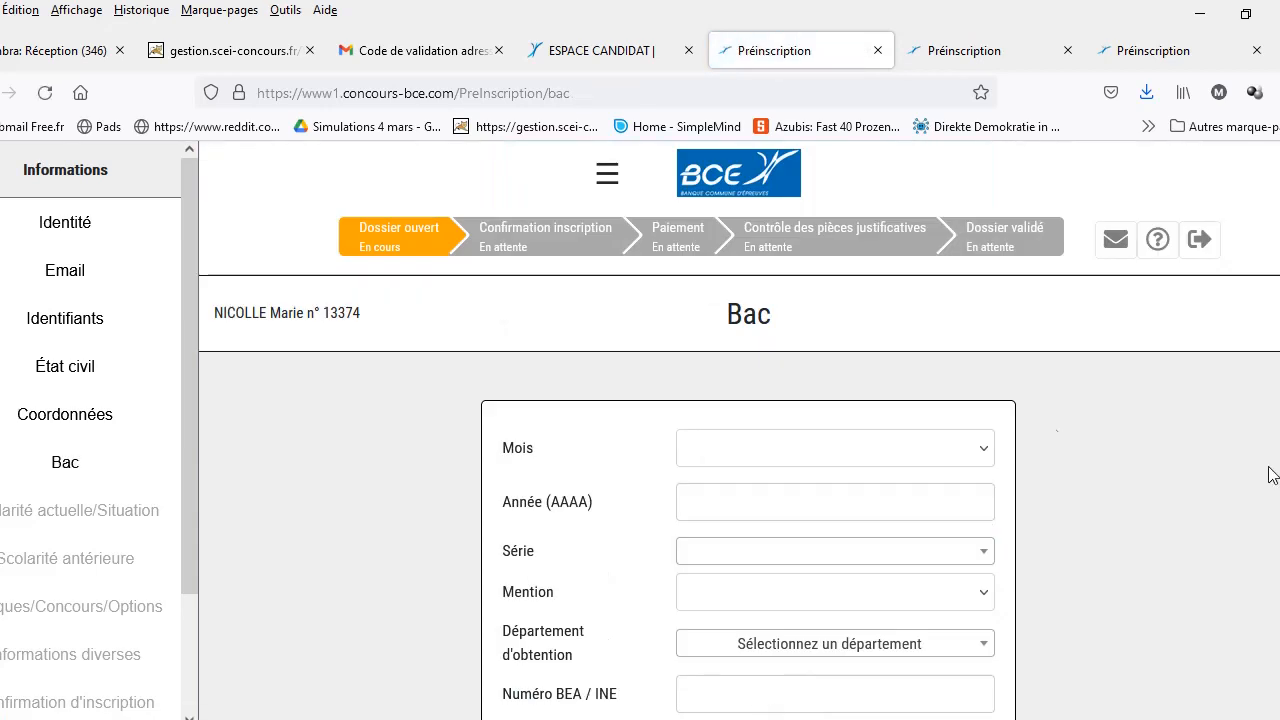
Step: Set the bac date to Juin 2020
click(980, 455)
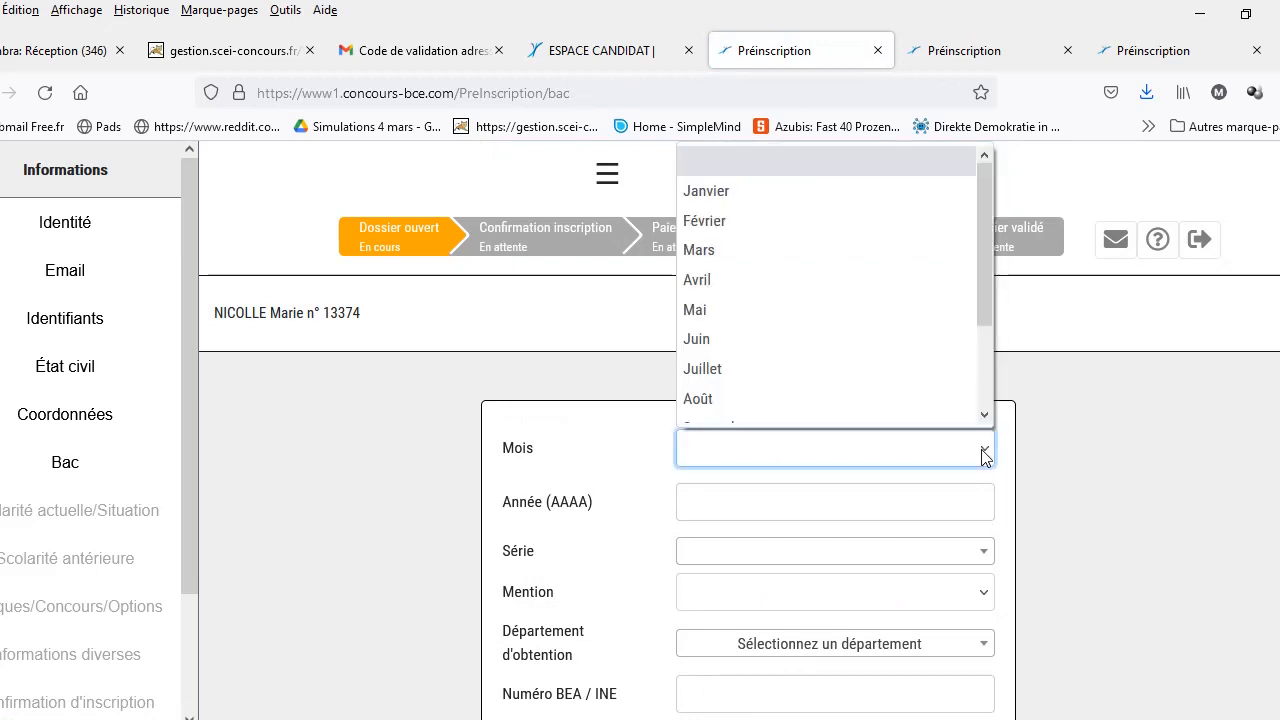
click(880, 345)
click(918, 499)
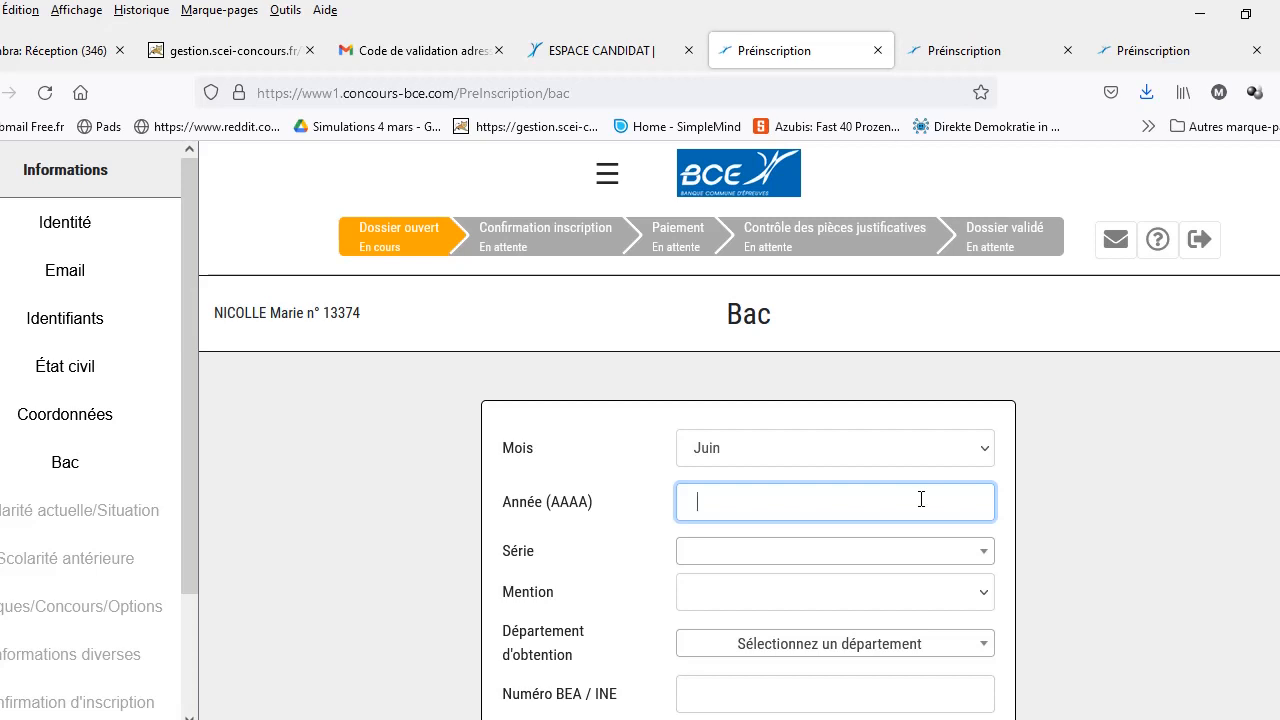
text(201)
key(BackSpace)
text(20)
Step: Choose série STMG, mention Bien and département 27 - Eure for the bac
click(982, 556)
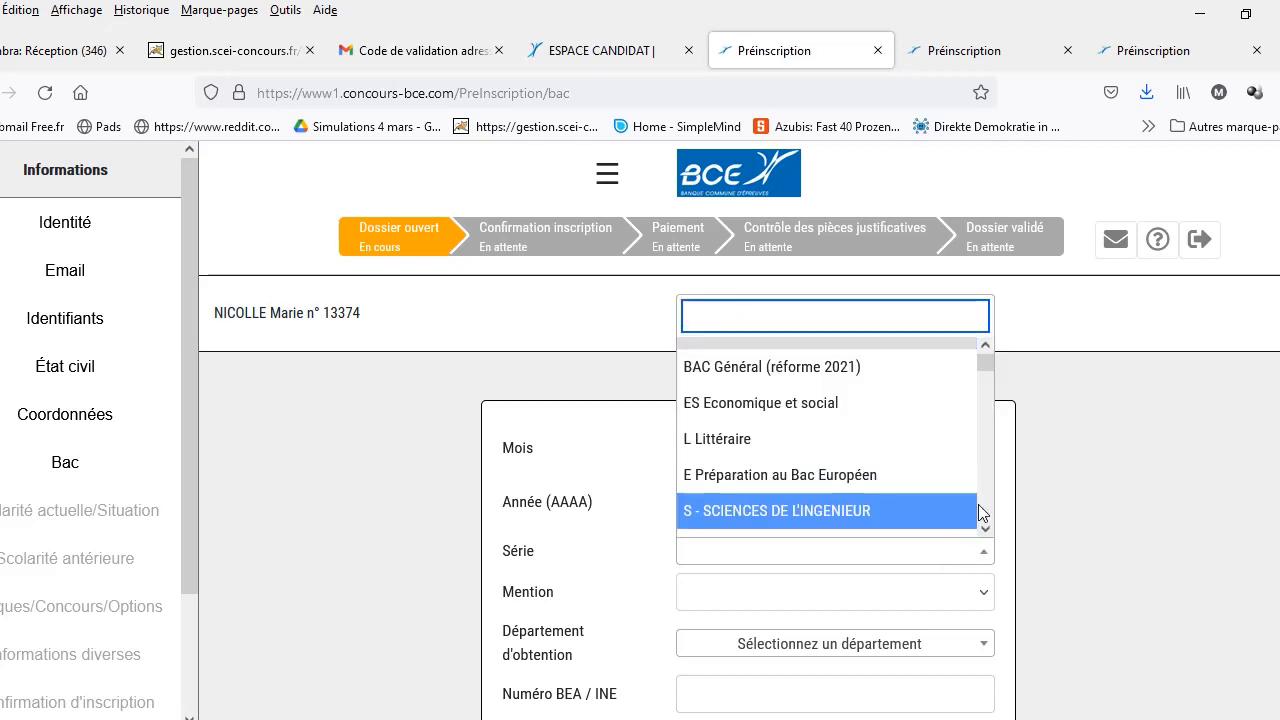
drag(986, 365, 985, 431)
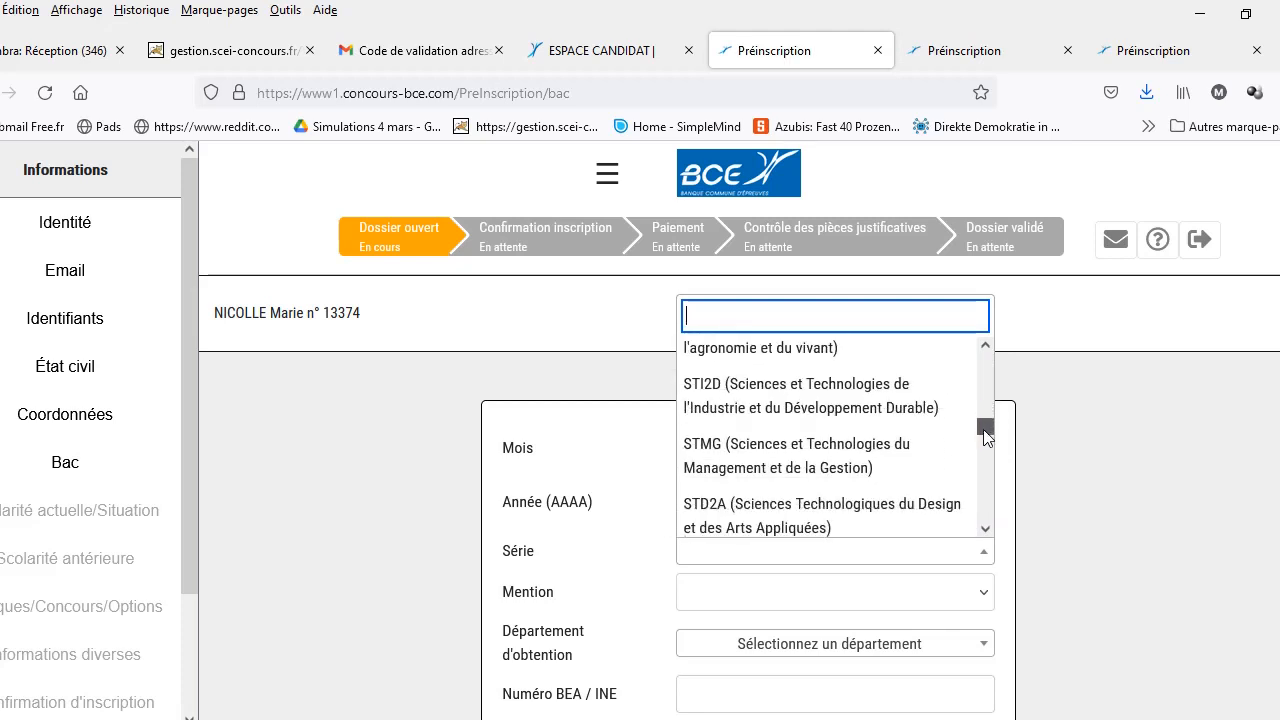
click(890, 467)
click(975, 604)
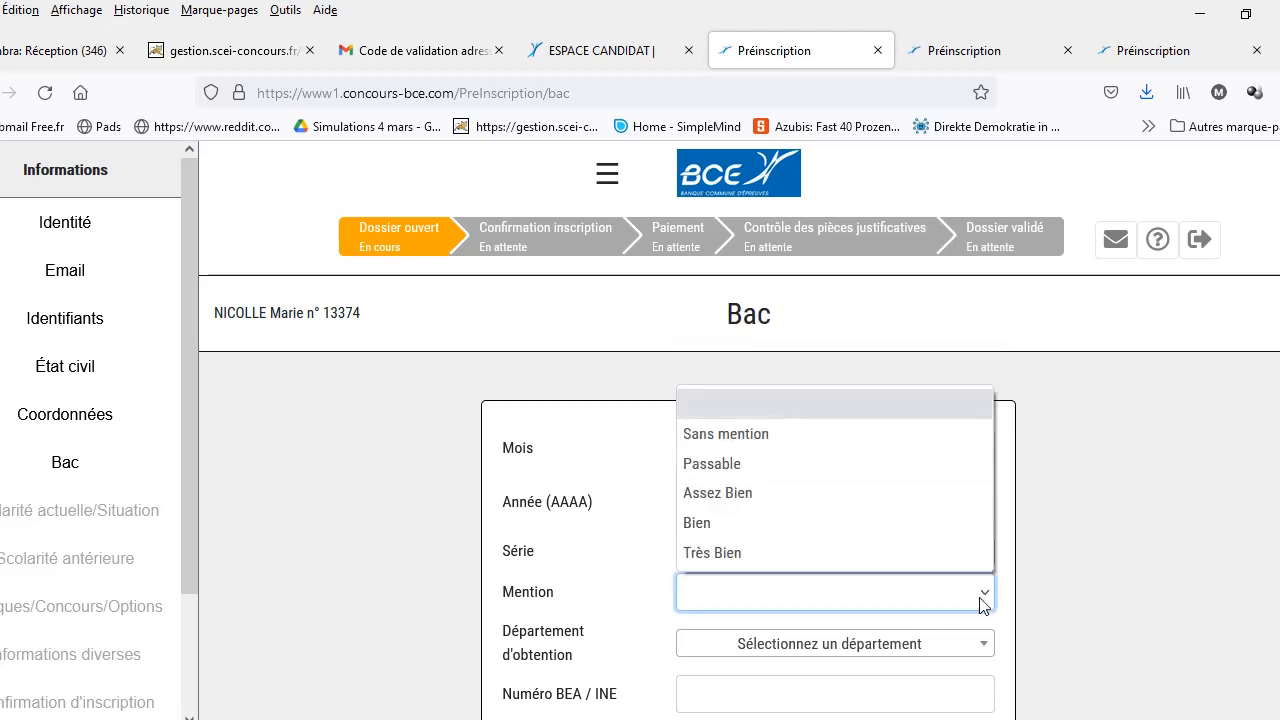
click(909, 543)
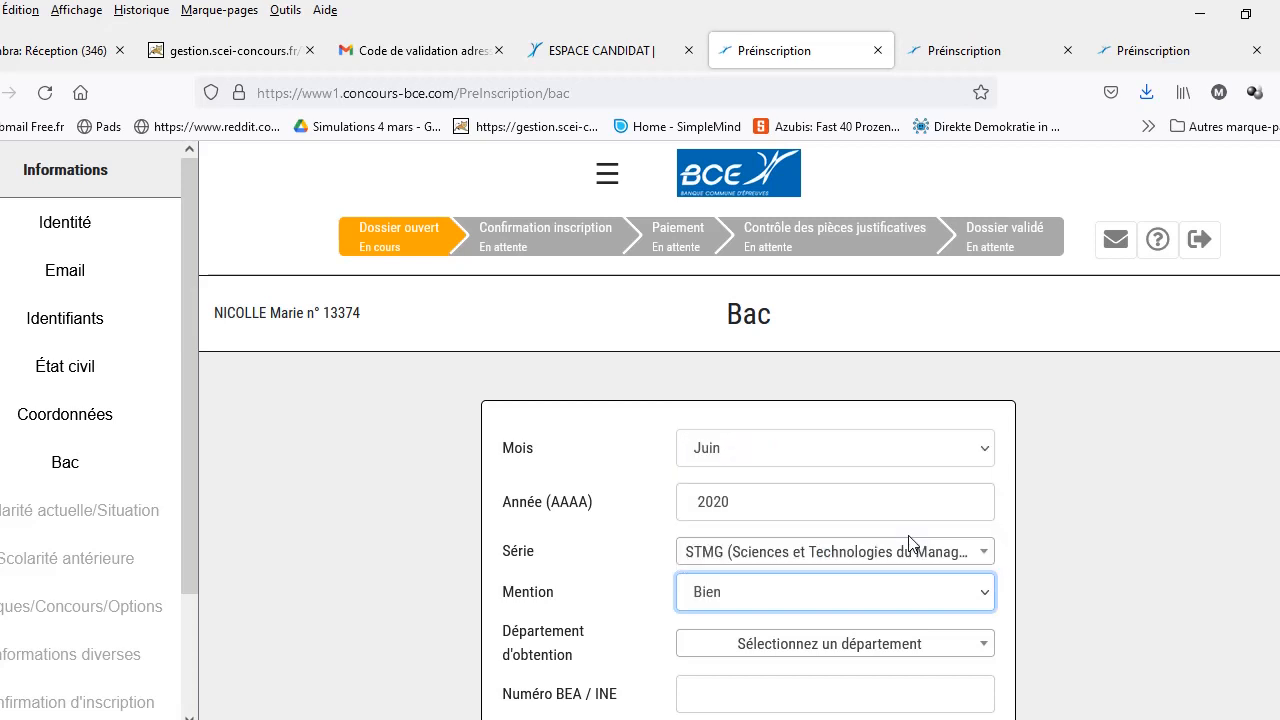
click(985, 650)
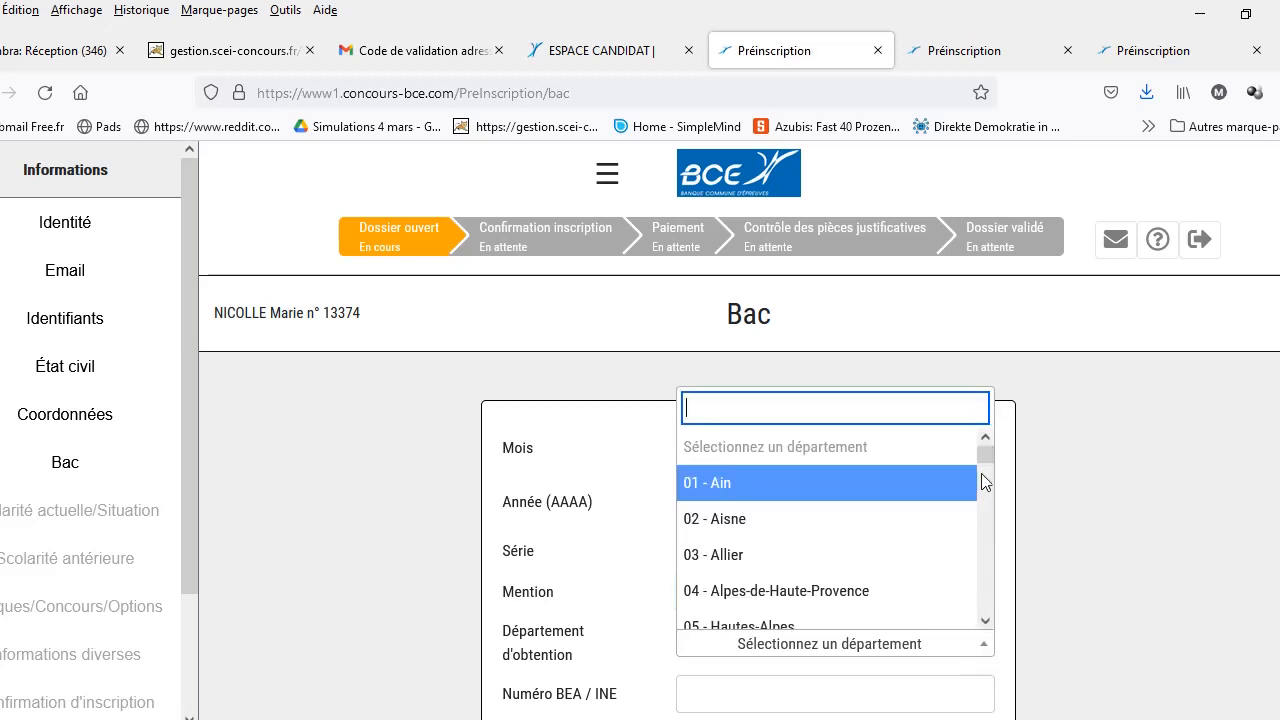
drag(990, 455, 993, 497)
click(886, 452)
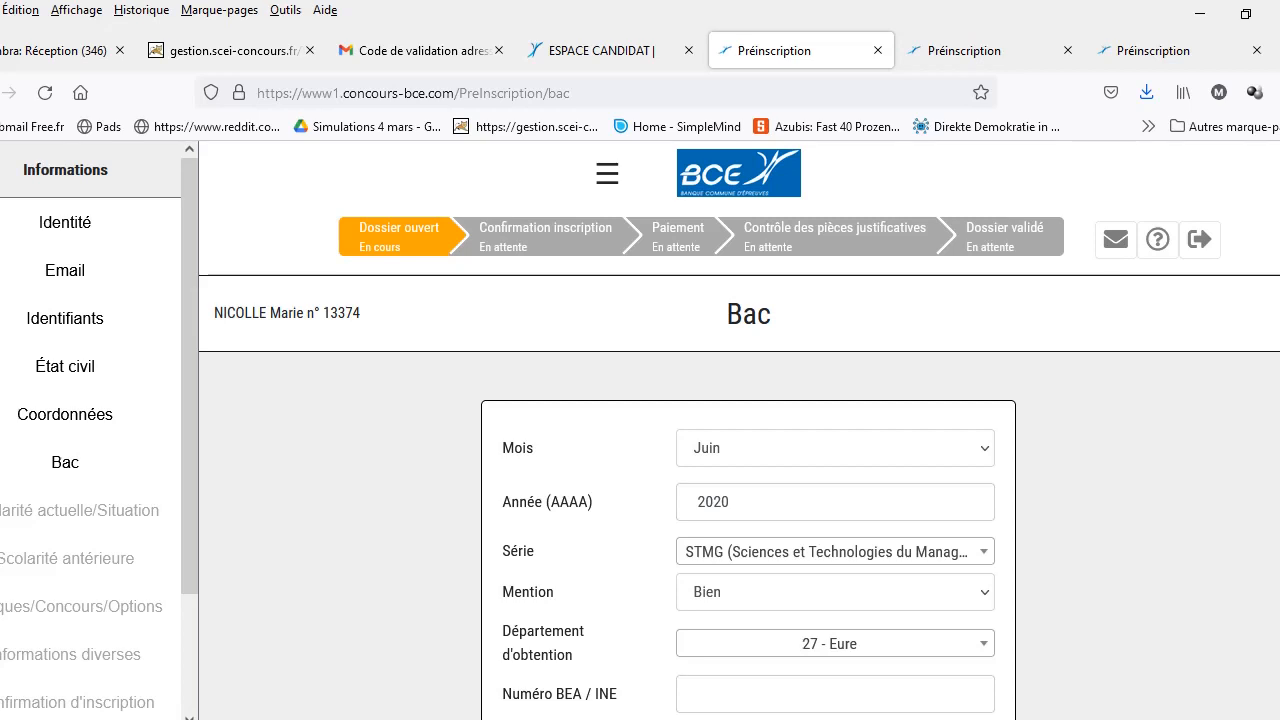
scroll(739, 429, down, 4)
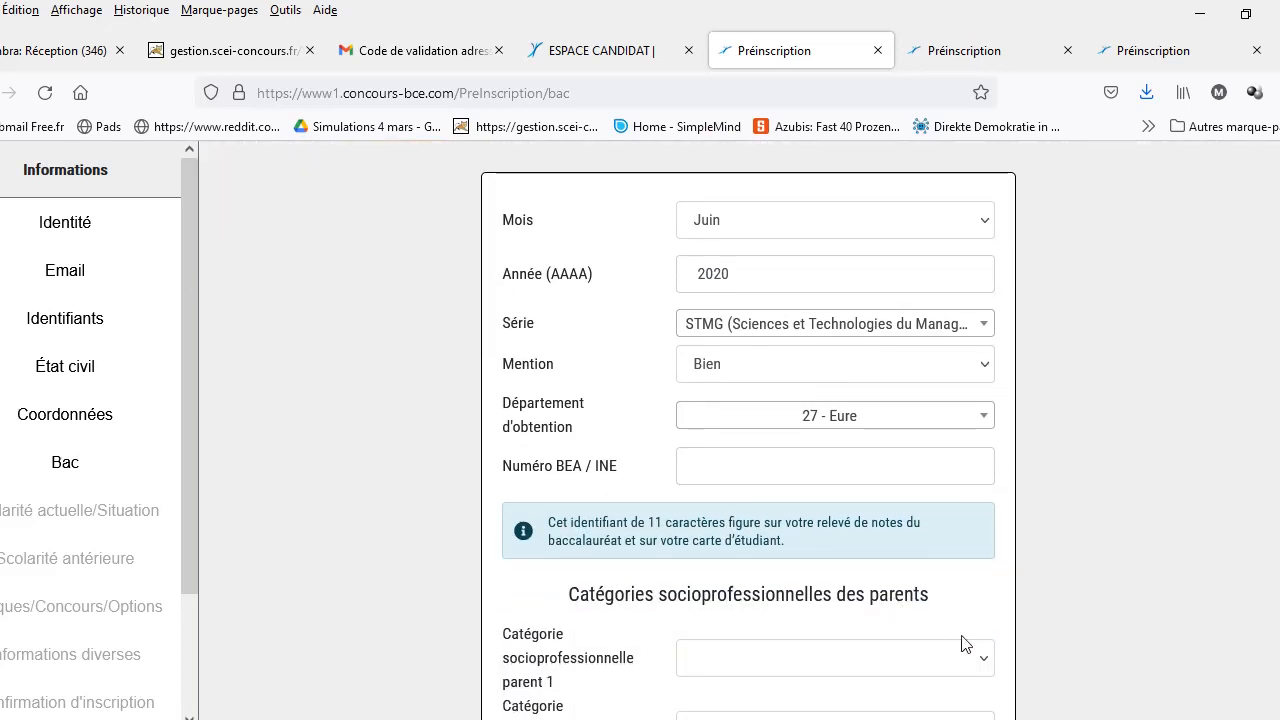
Step: Set parent 1's occupation category to Artisans and save the Bac page
scroll(1272, 678, down, 2)
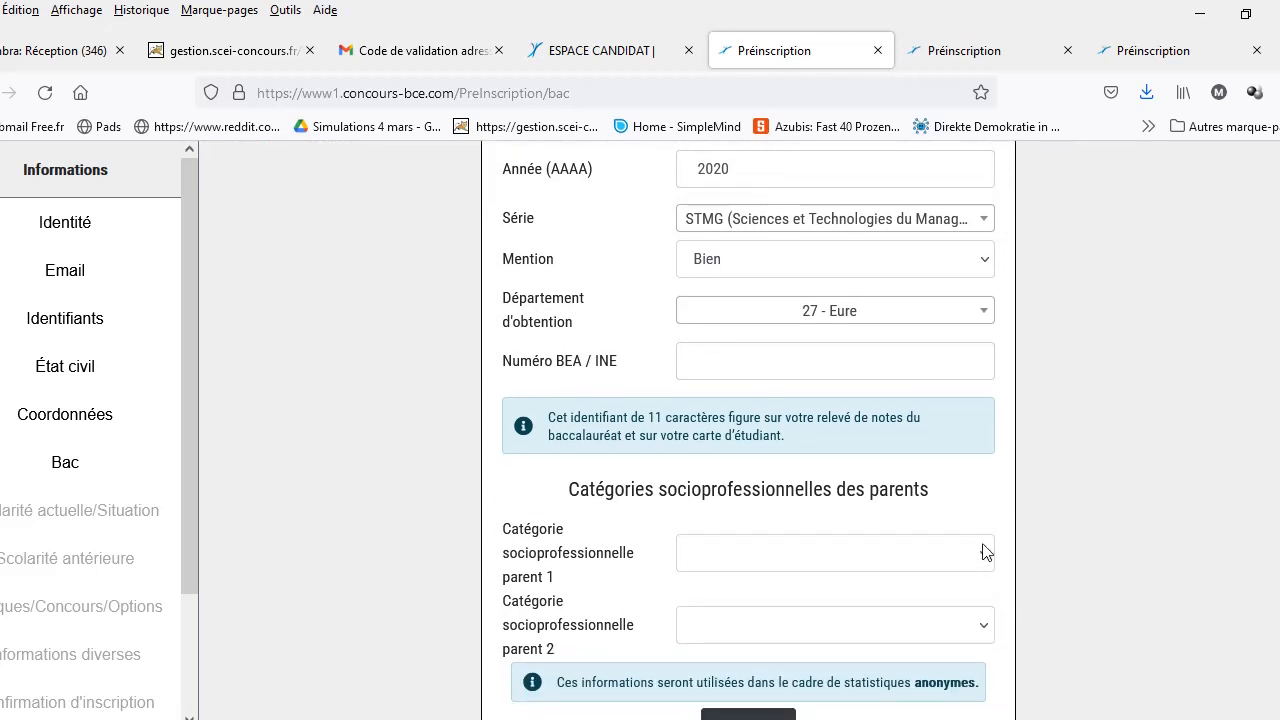
click(984, 558)
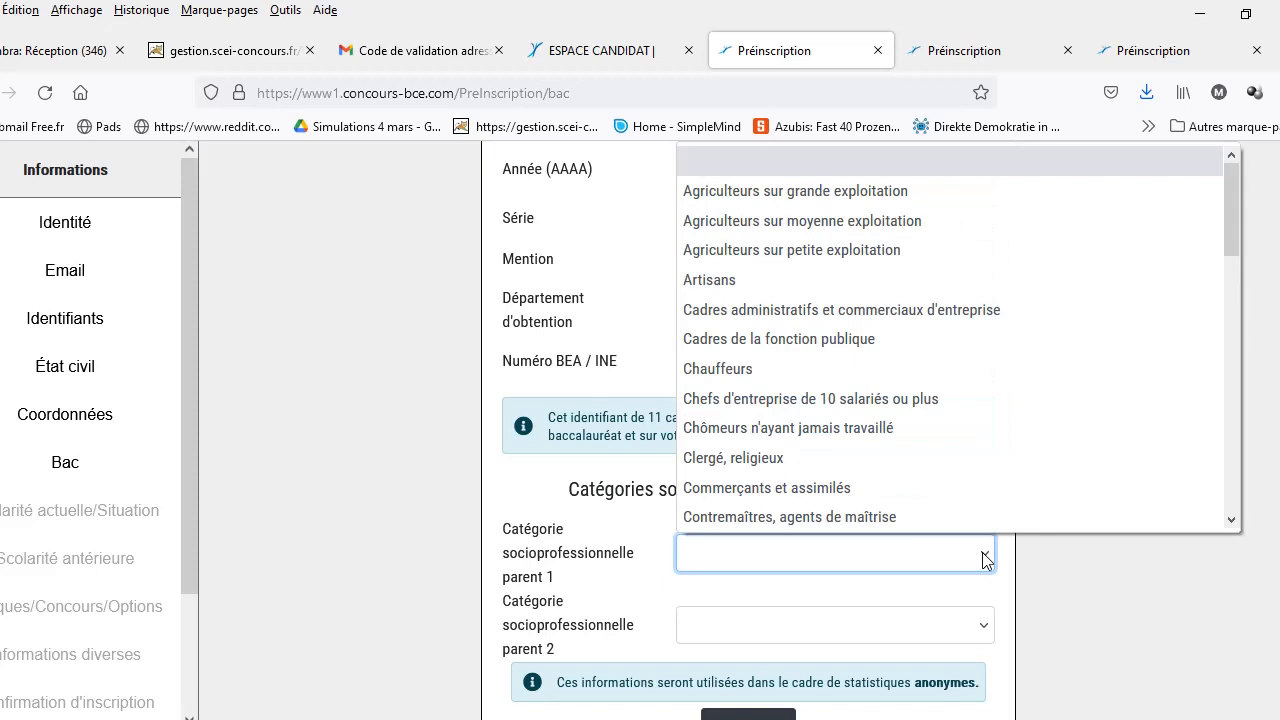
click(927, 280)
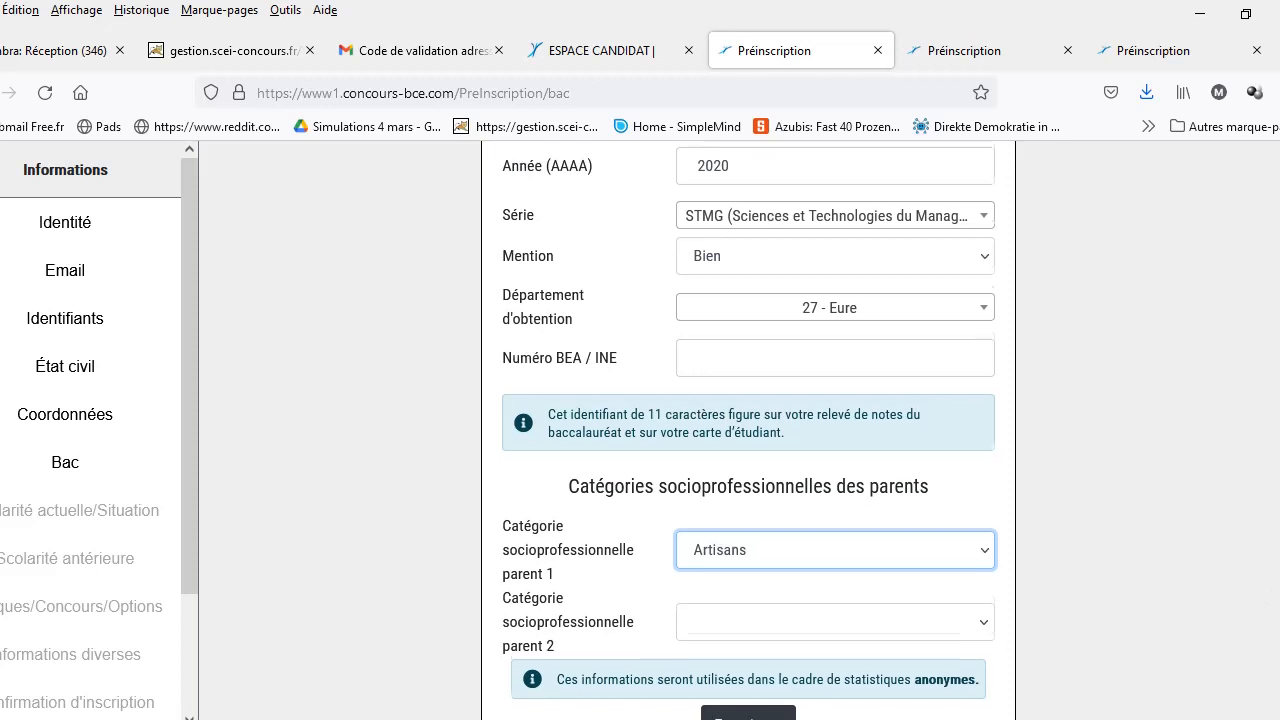
scroll(770, 700, down, 1)
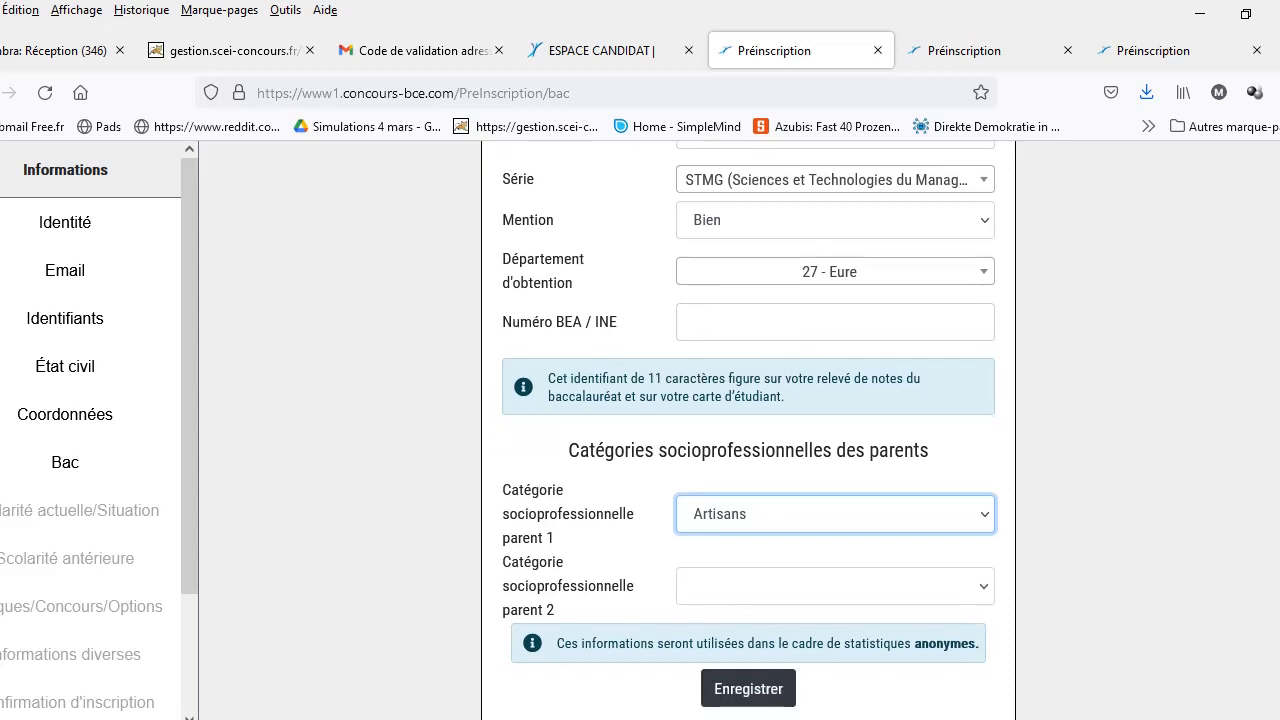
click(745, 689)
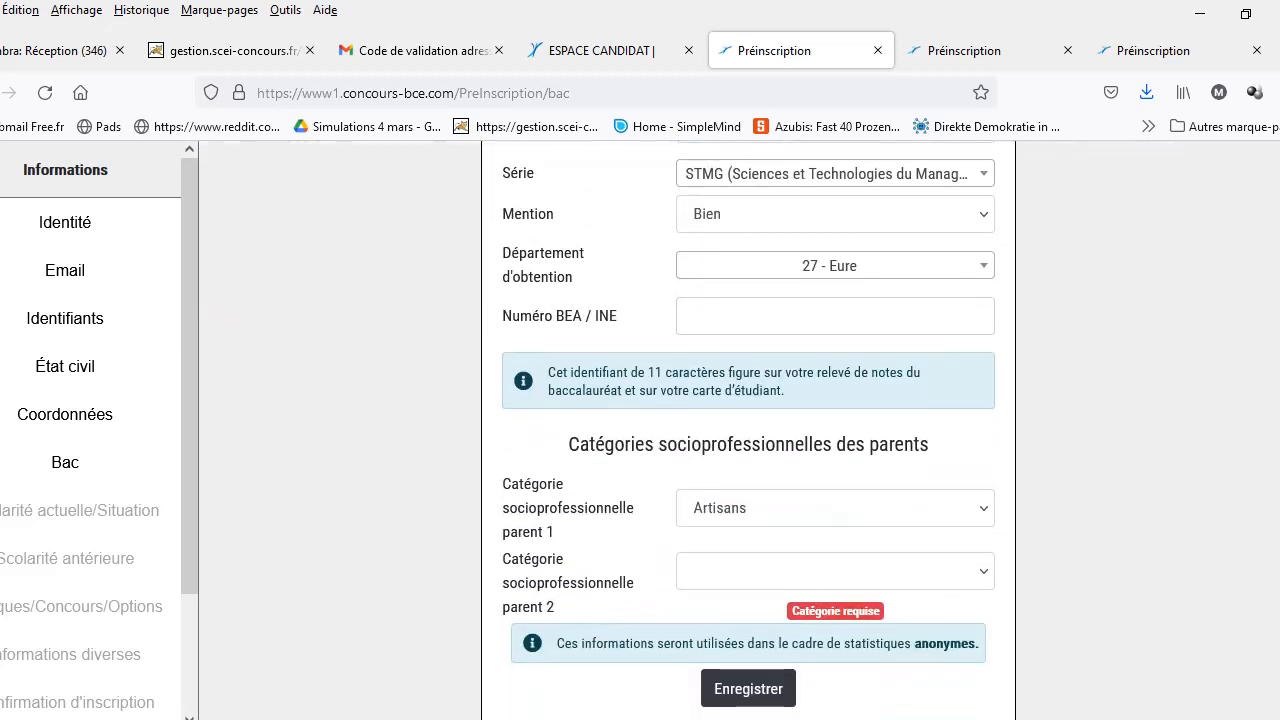
Step: Set parent 2's category to Cadres de la fonction publique and save
click(985, 572)
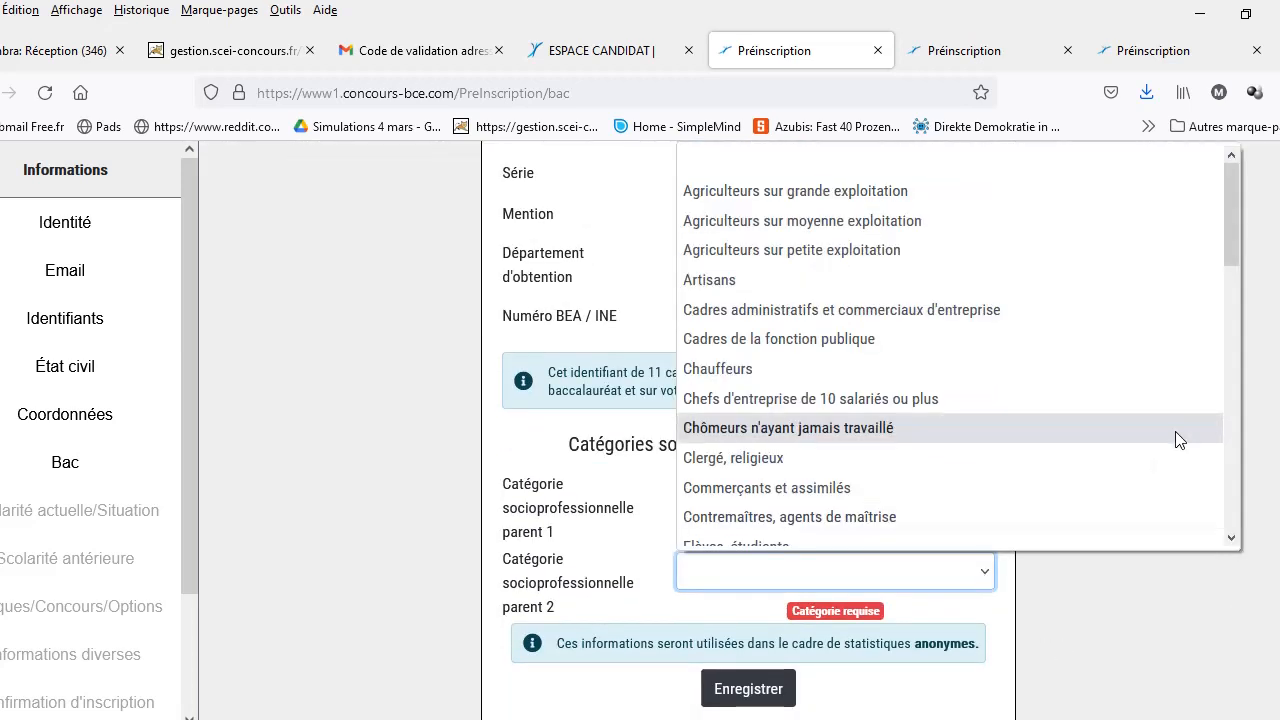
drag(1231, 253, 1276, 230)
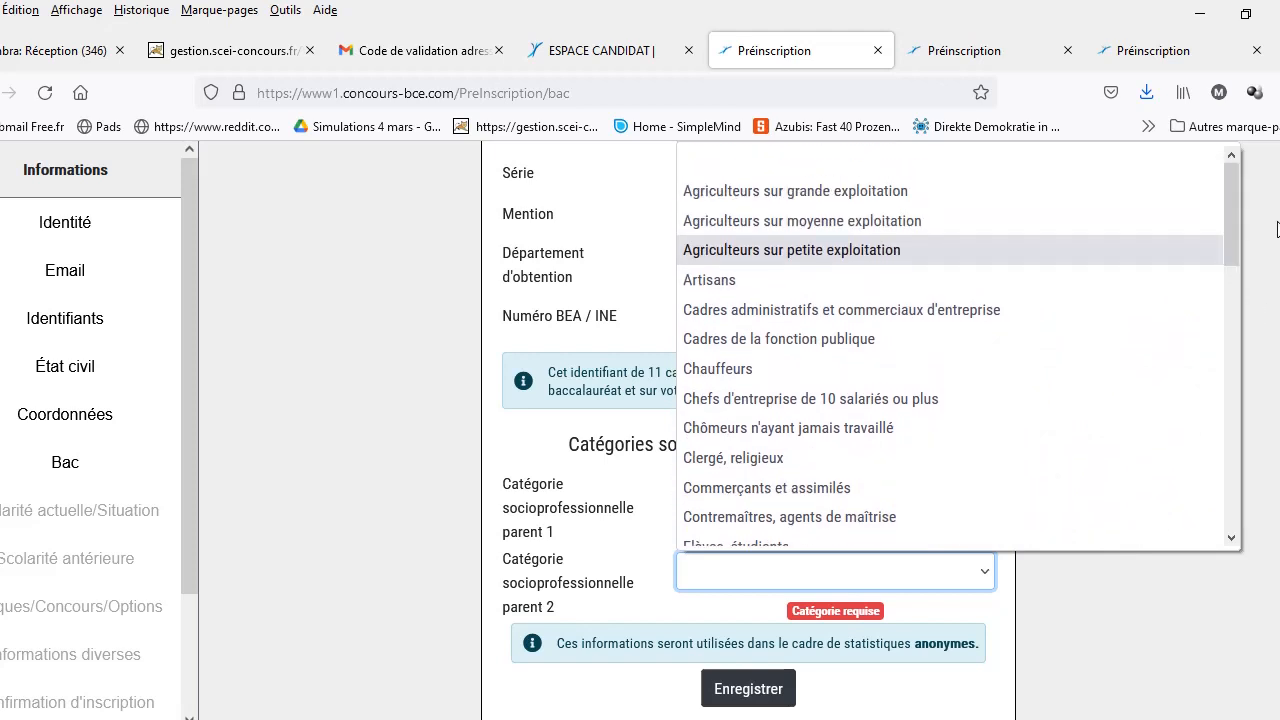
click(893, 341)
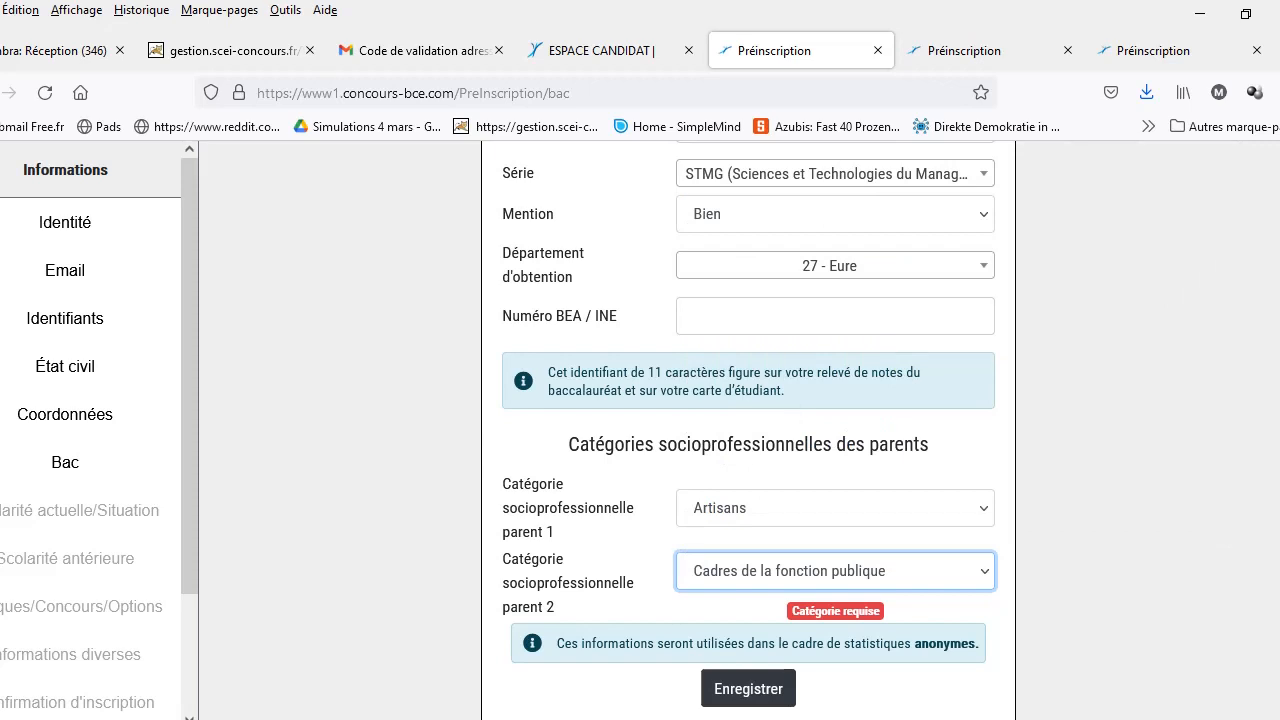
click(735, 690)
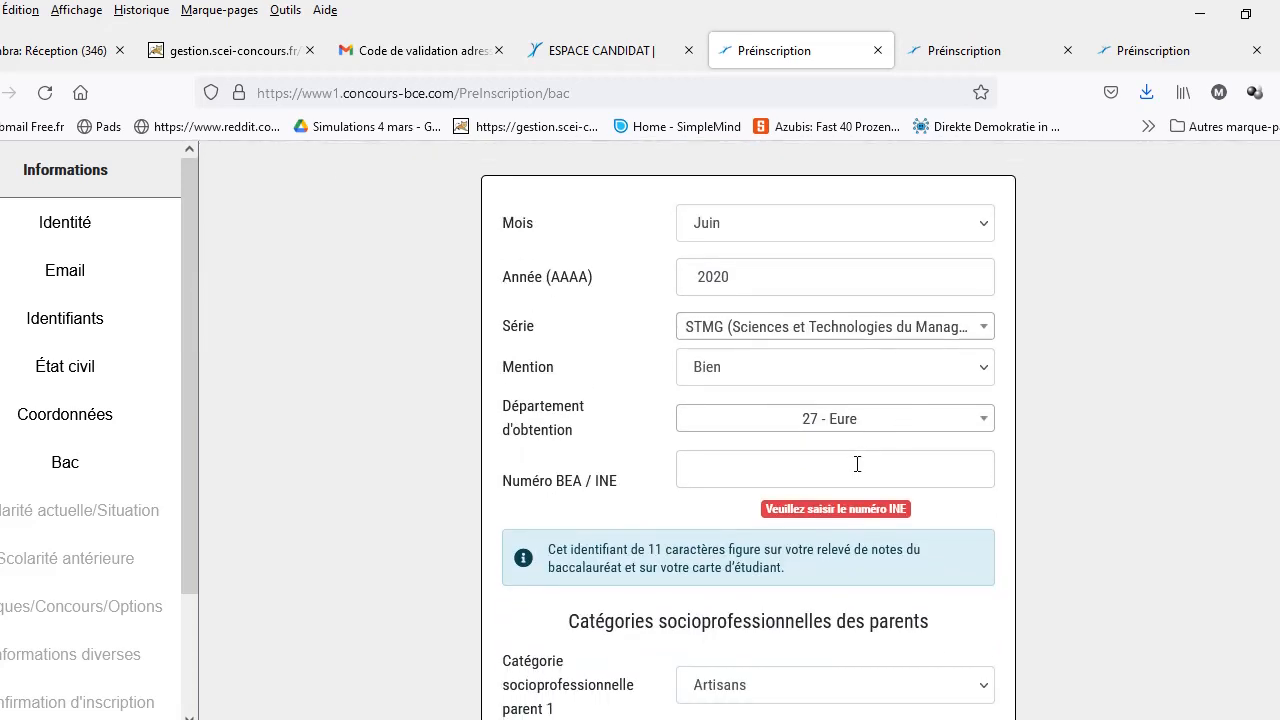
Step: Enter the BEA / INE number and save the Bac page to continue
click(854, 465)
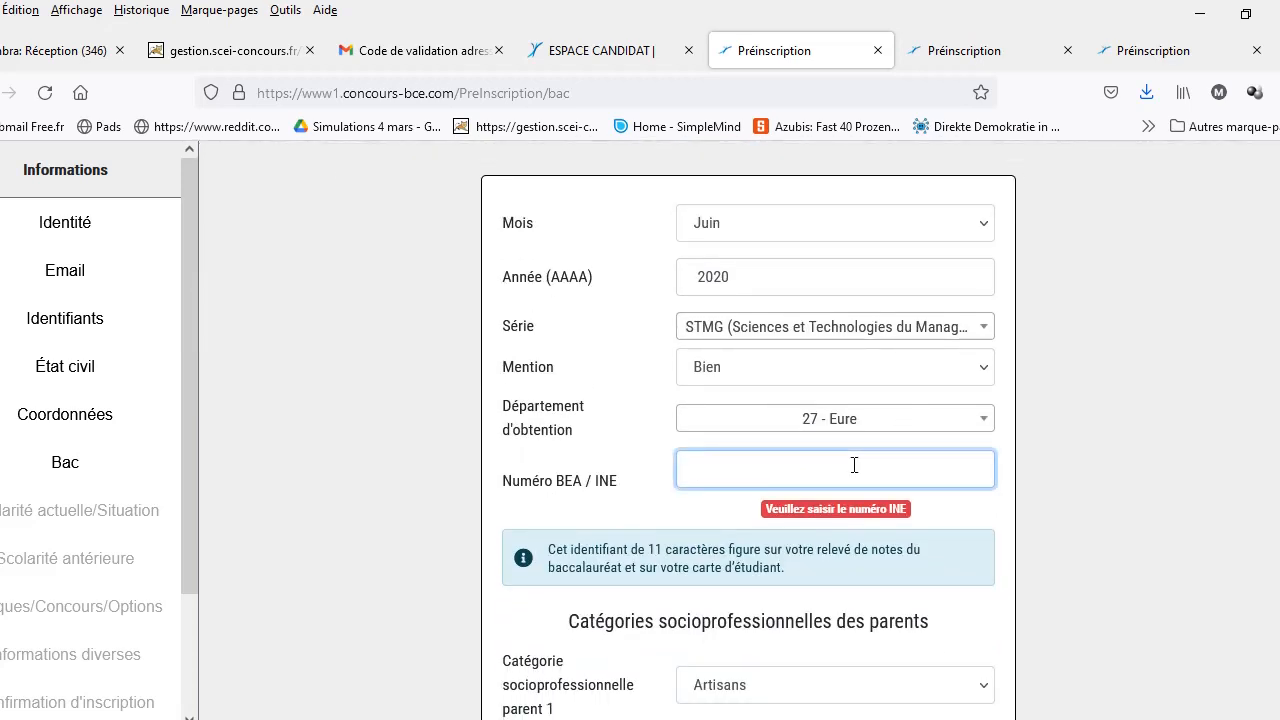
text(11111111111)
scroll(748, 430, down, 3)
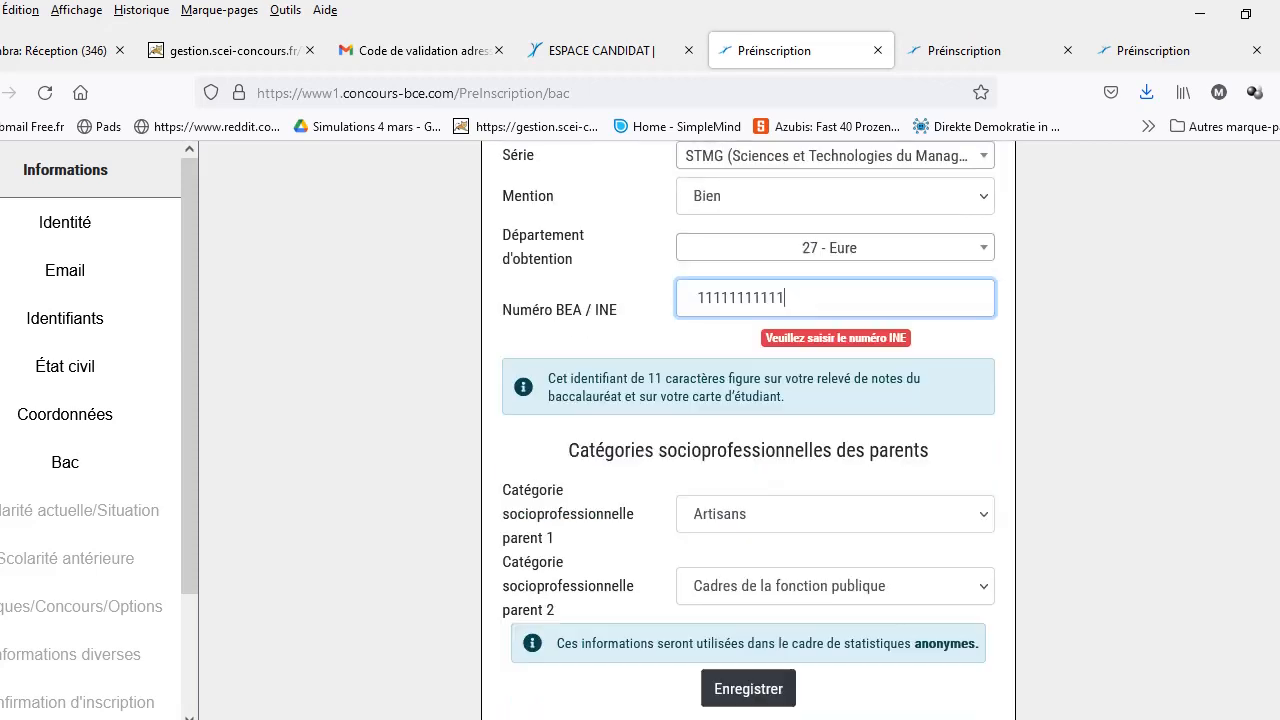
click(766, 690)
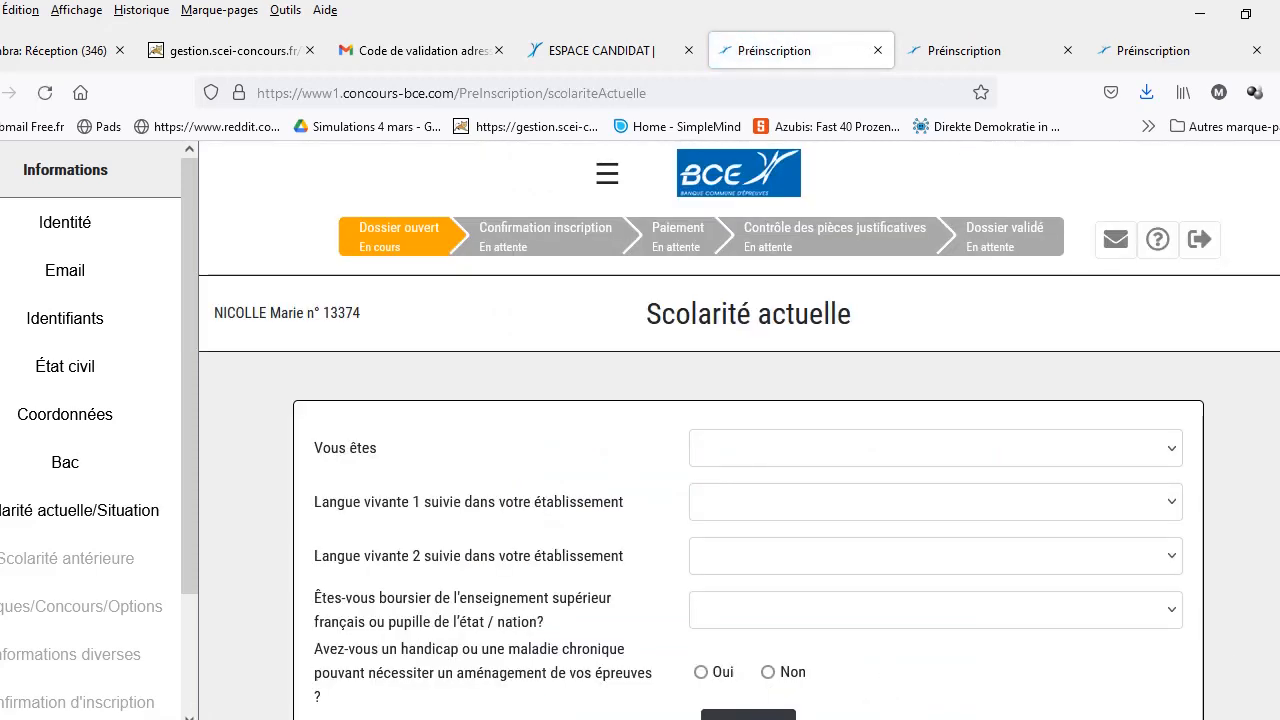
Step: Set status Prépa économique et commerciale, class Technologique - ECT, département 76 - Seine-Maritine
click(1174, 450)
click(1174, 451)
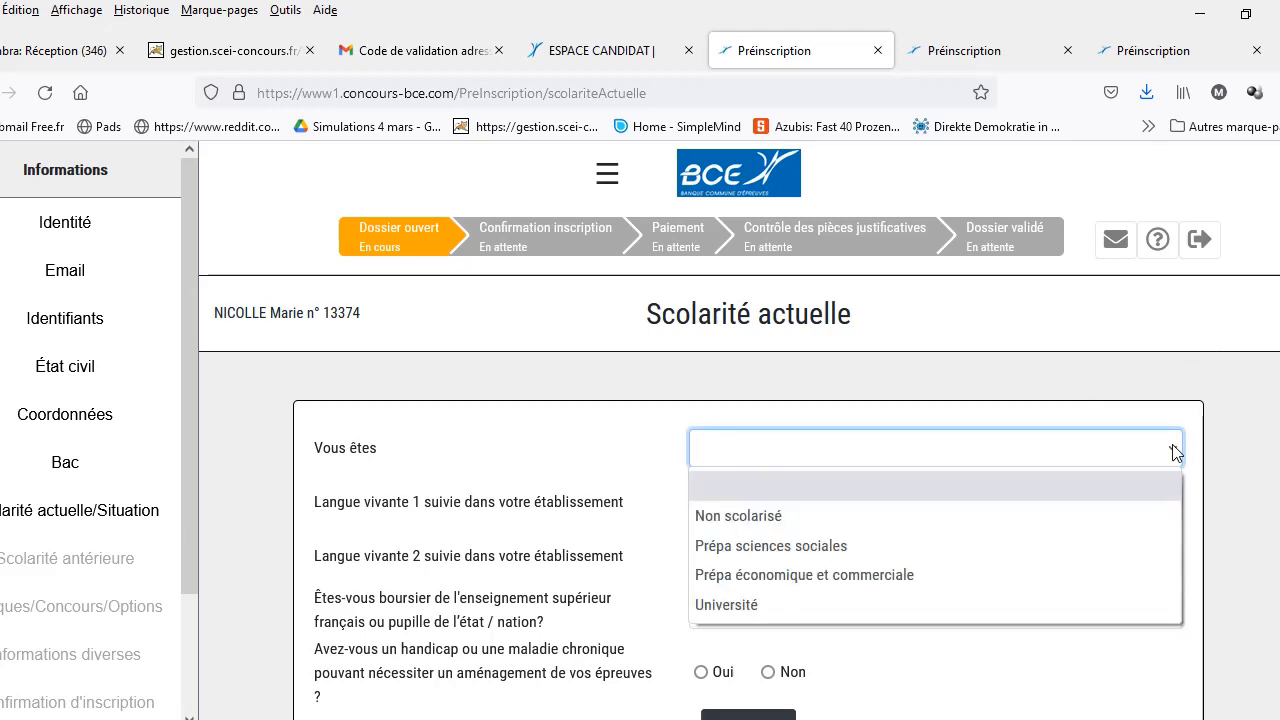
click(957, 577)
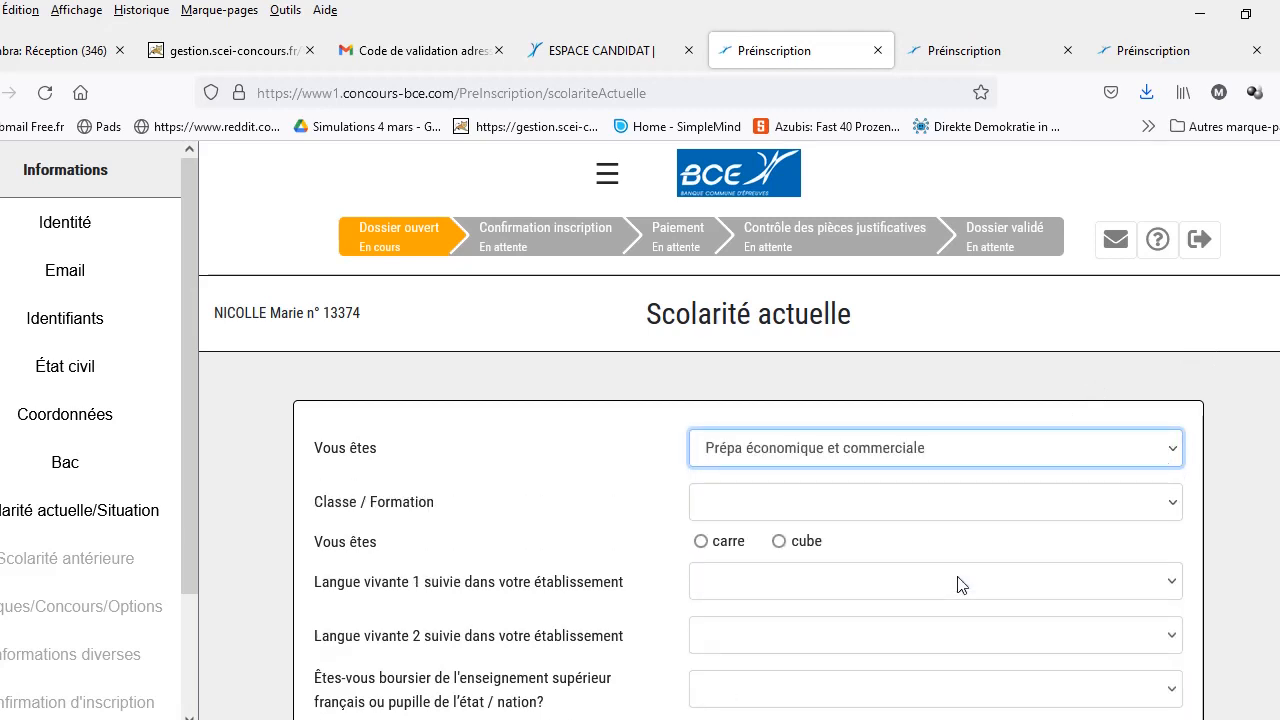
click(1171, 506)
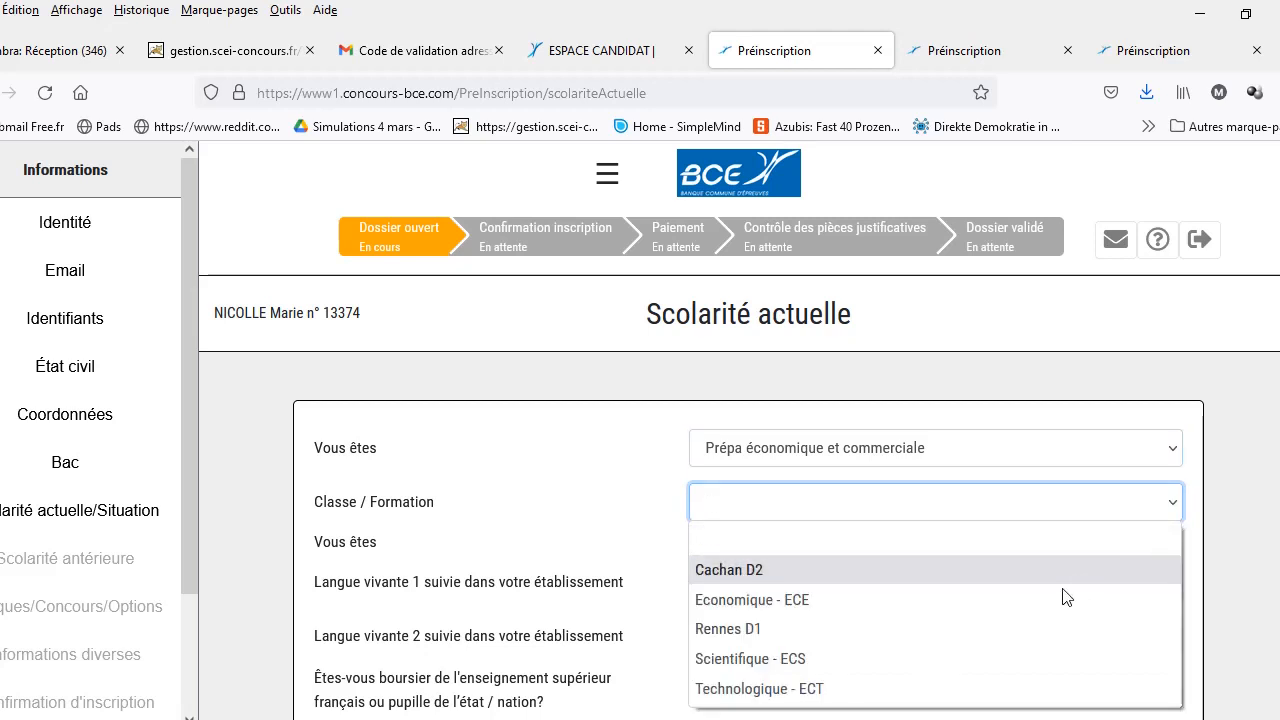
click(940, 689)
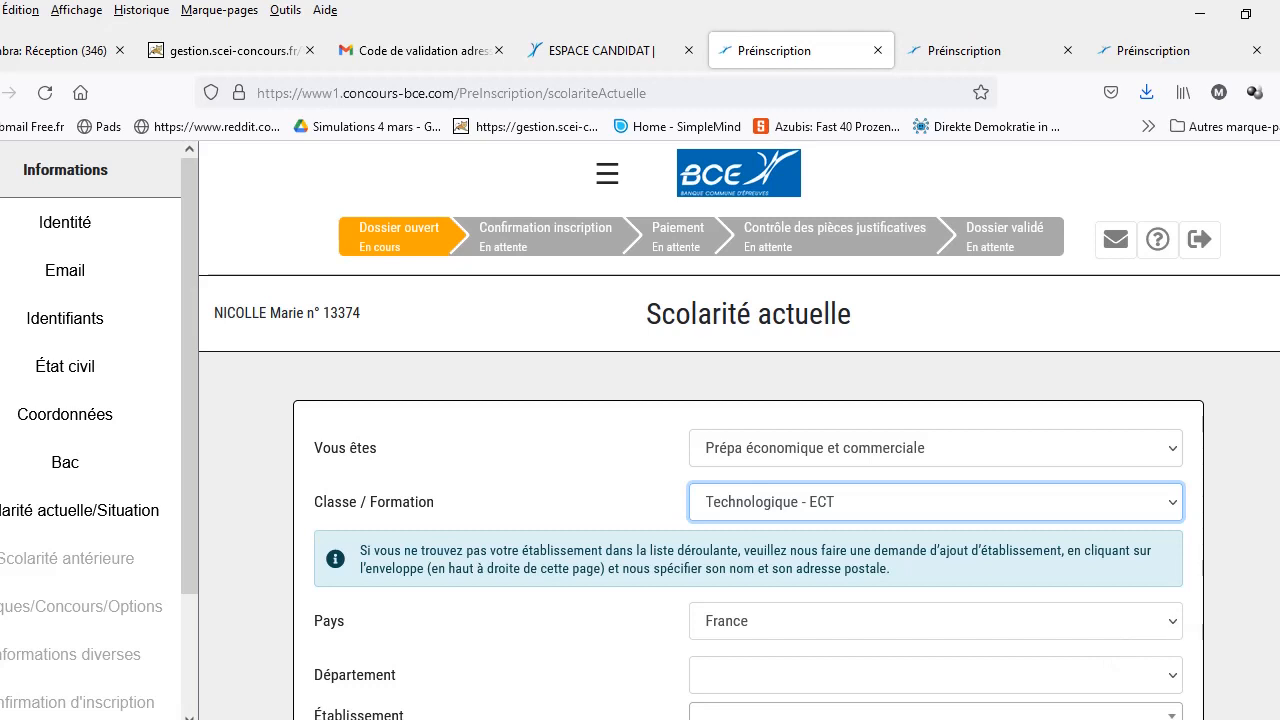
scroll(1203, 508, down, 2)
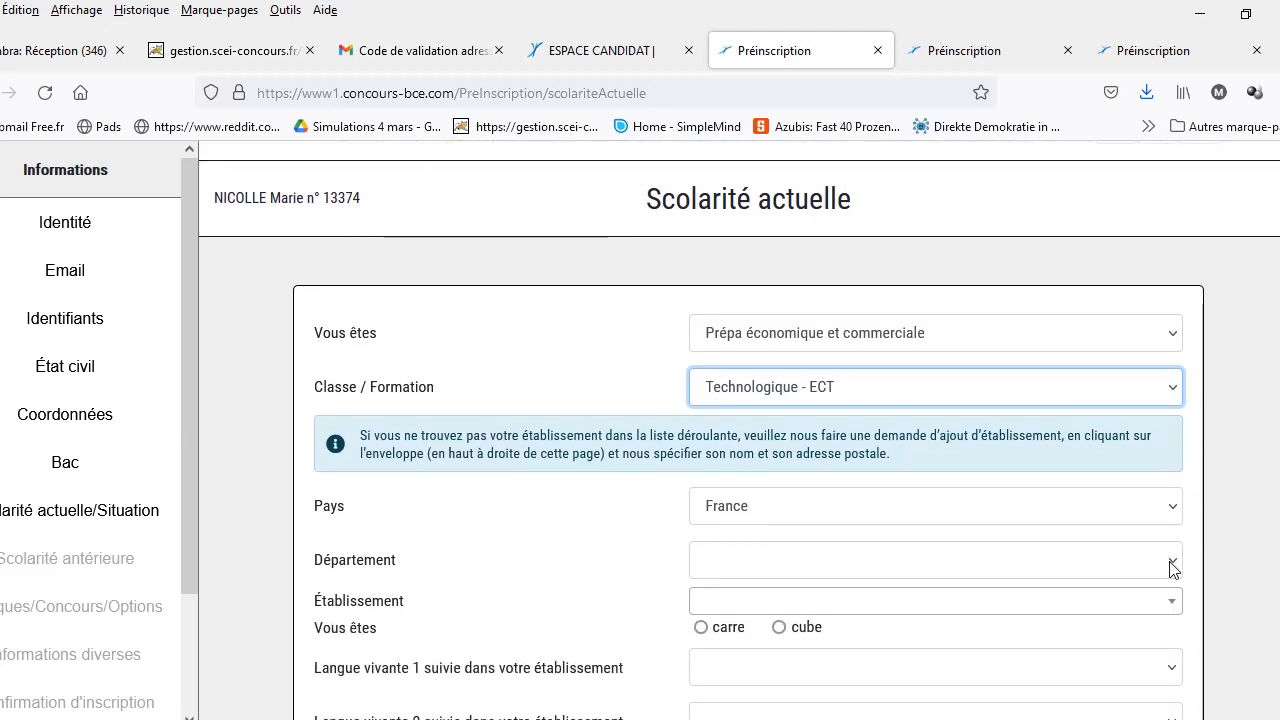
click(1173, 565)
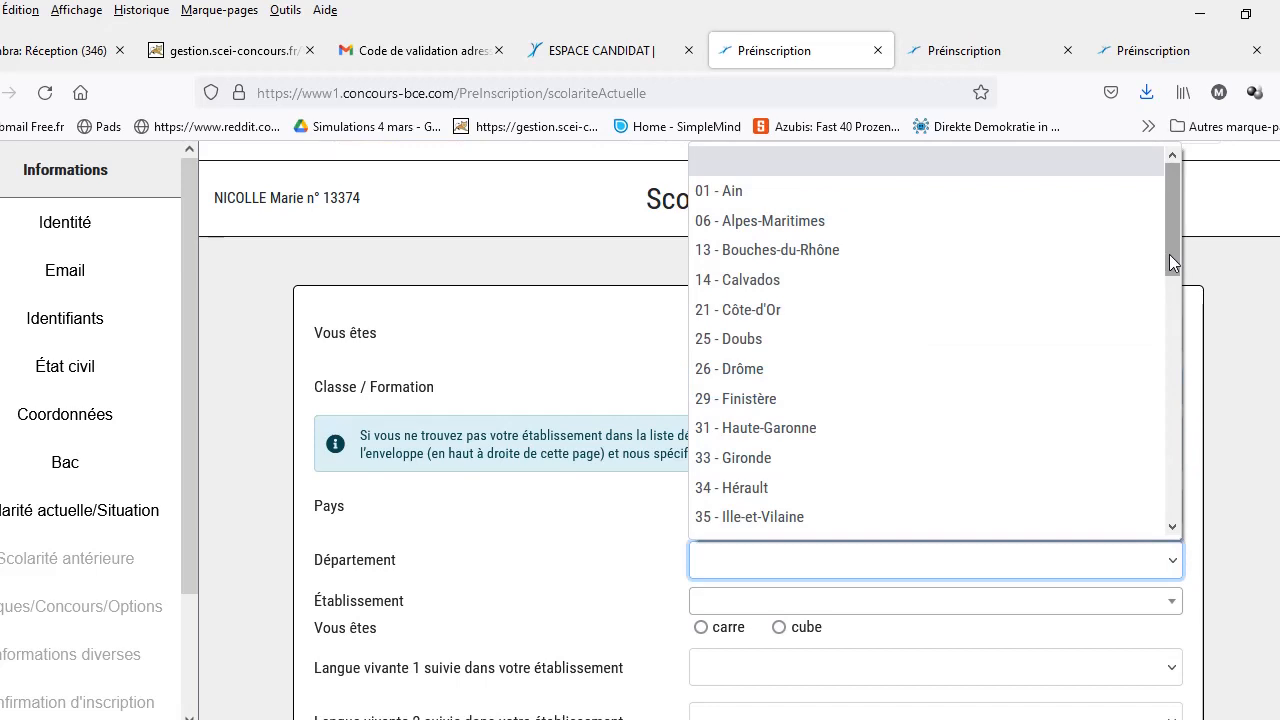
drag(1169, 254, 1160, 416)
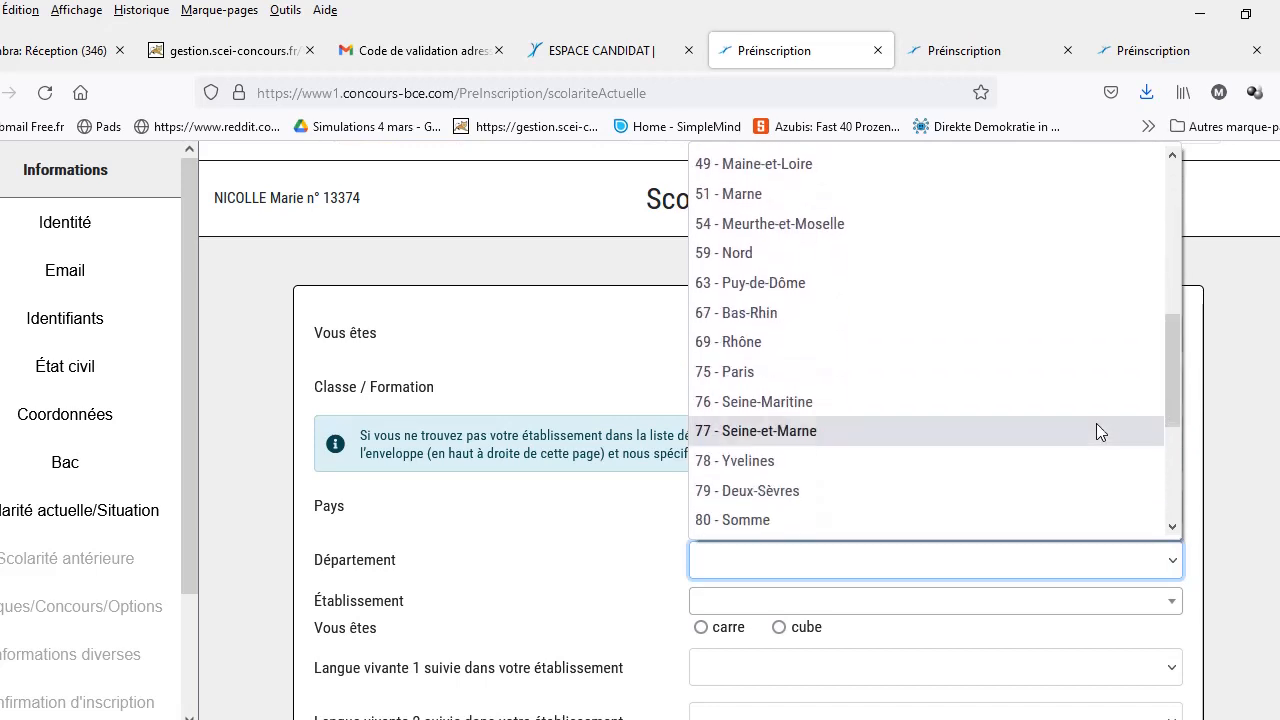
click(910, 402)
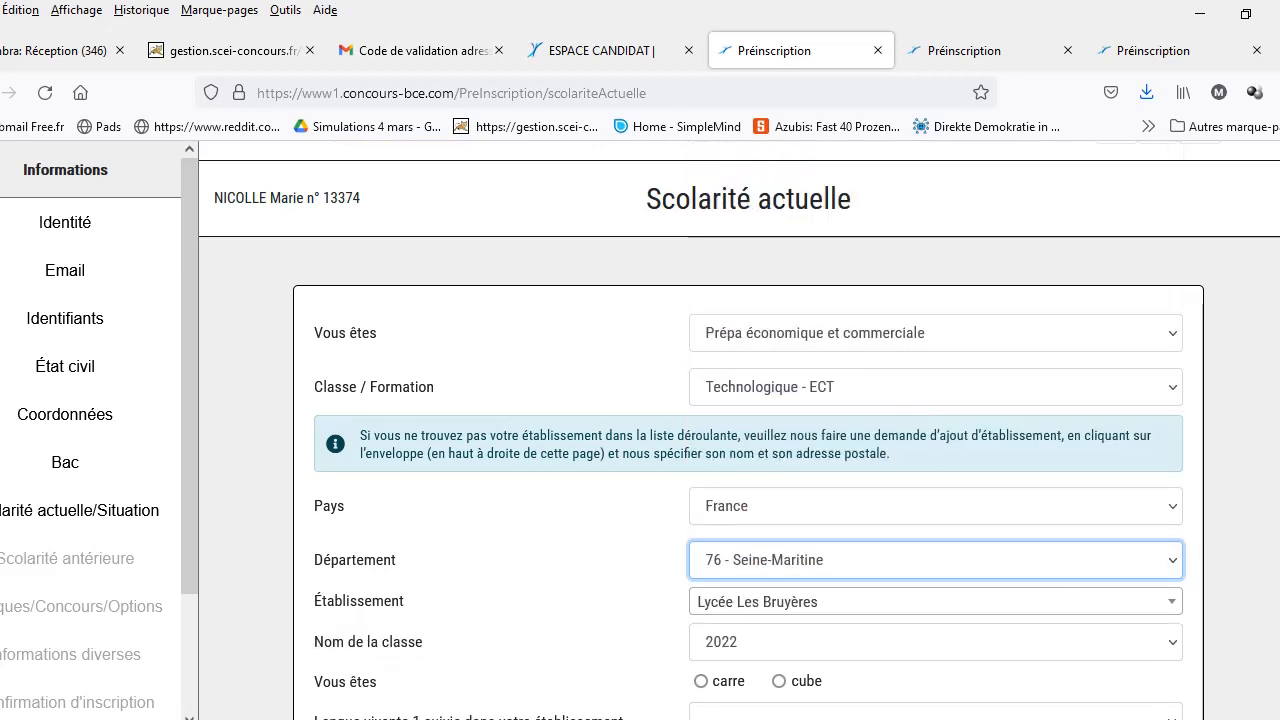
Step: Tick carre and set LV1 to Anglais and LV2 to Allemand
scroll(740, 430, down, 3)
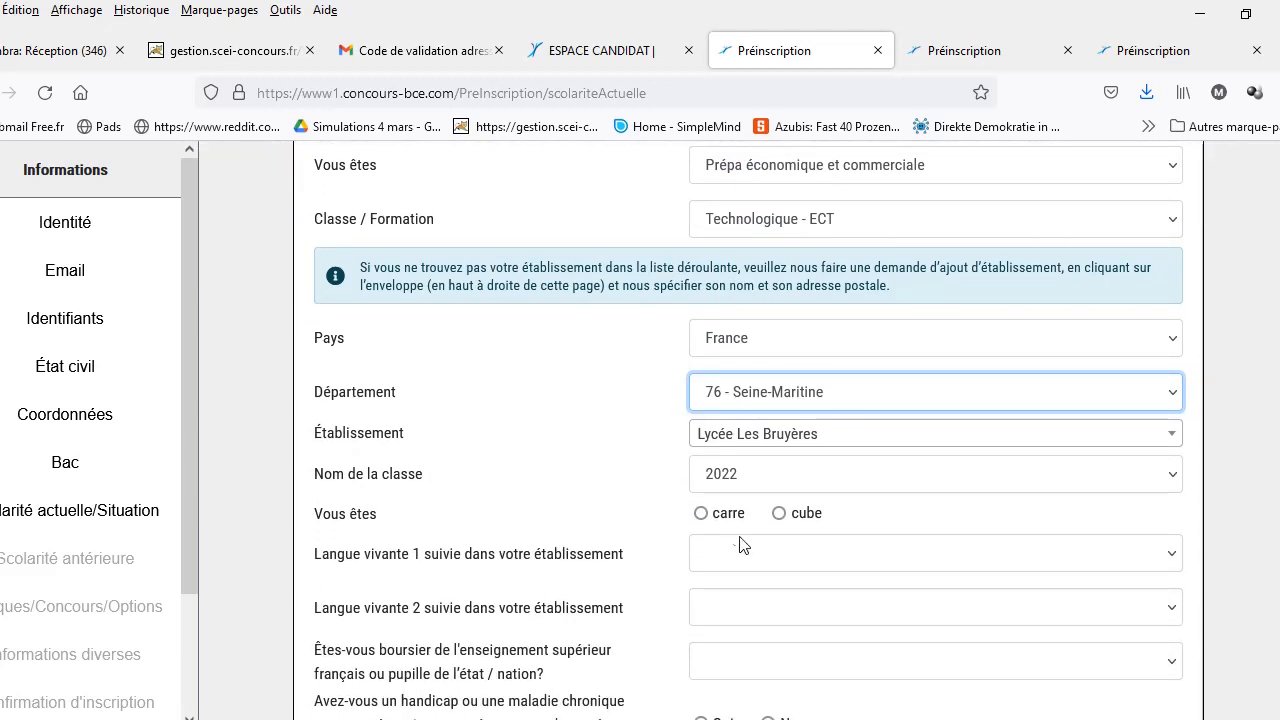
click(701, 514)
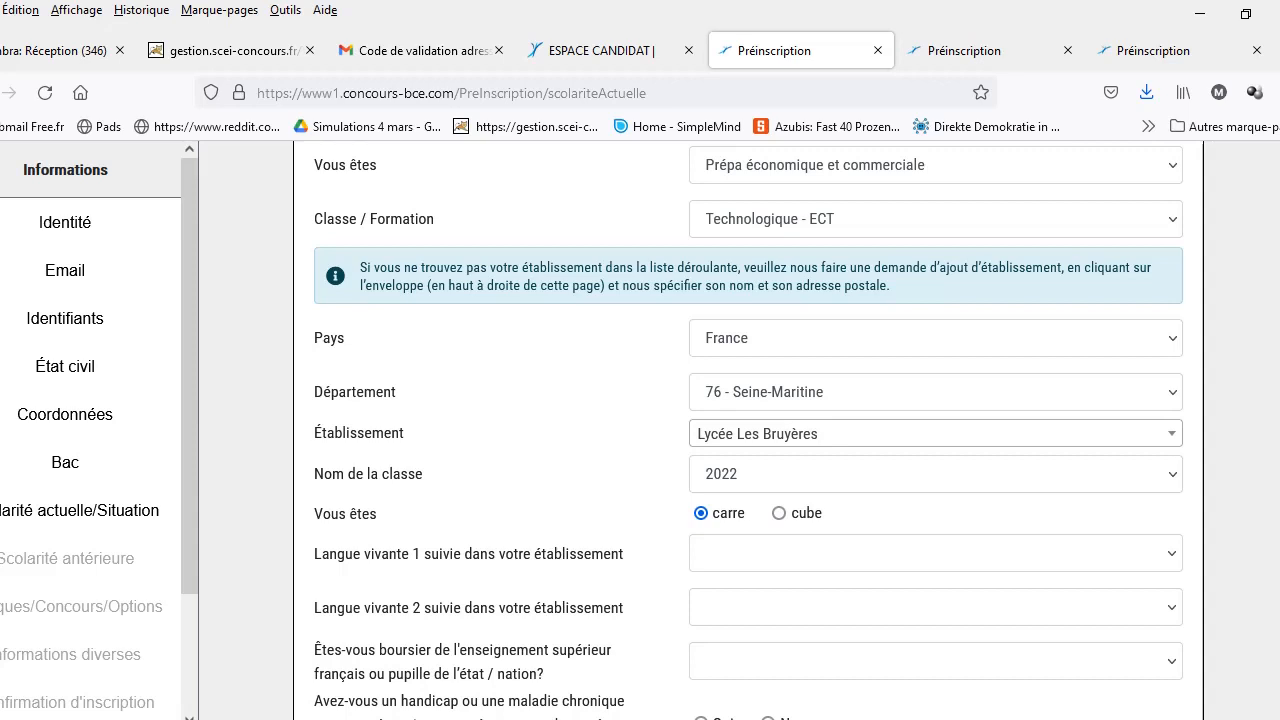
click(1172, 554)
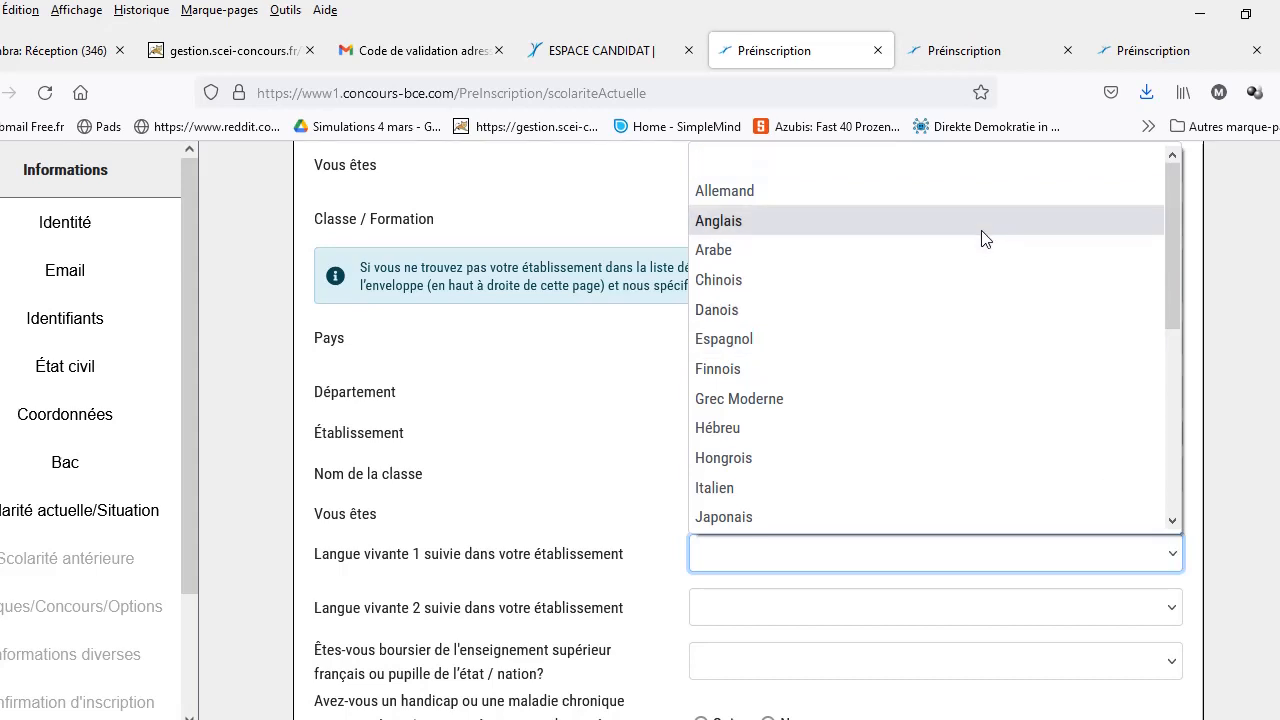
click(983, 238)
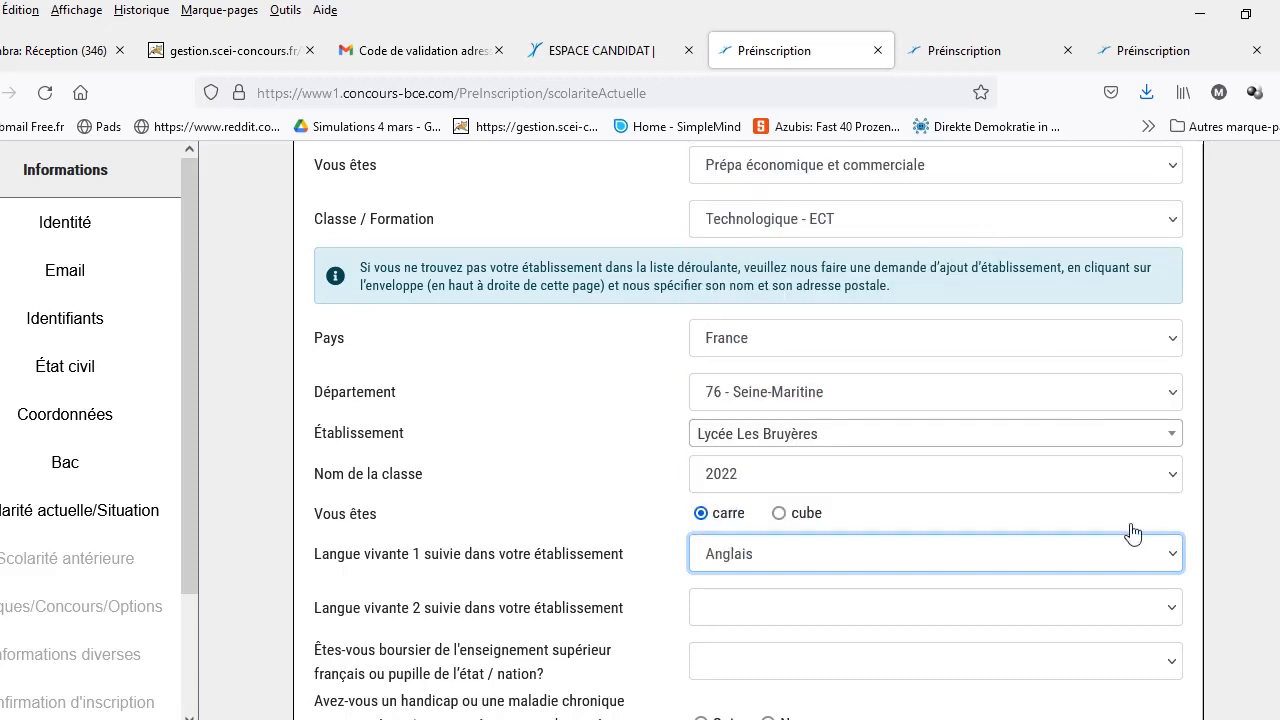
click(1172, 612)
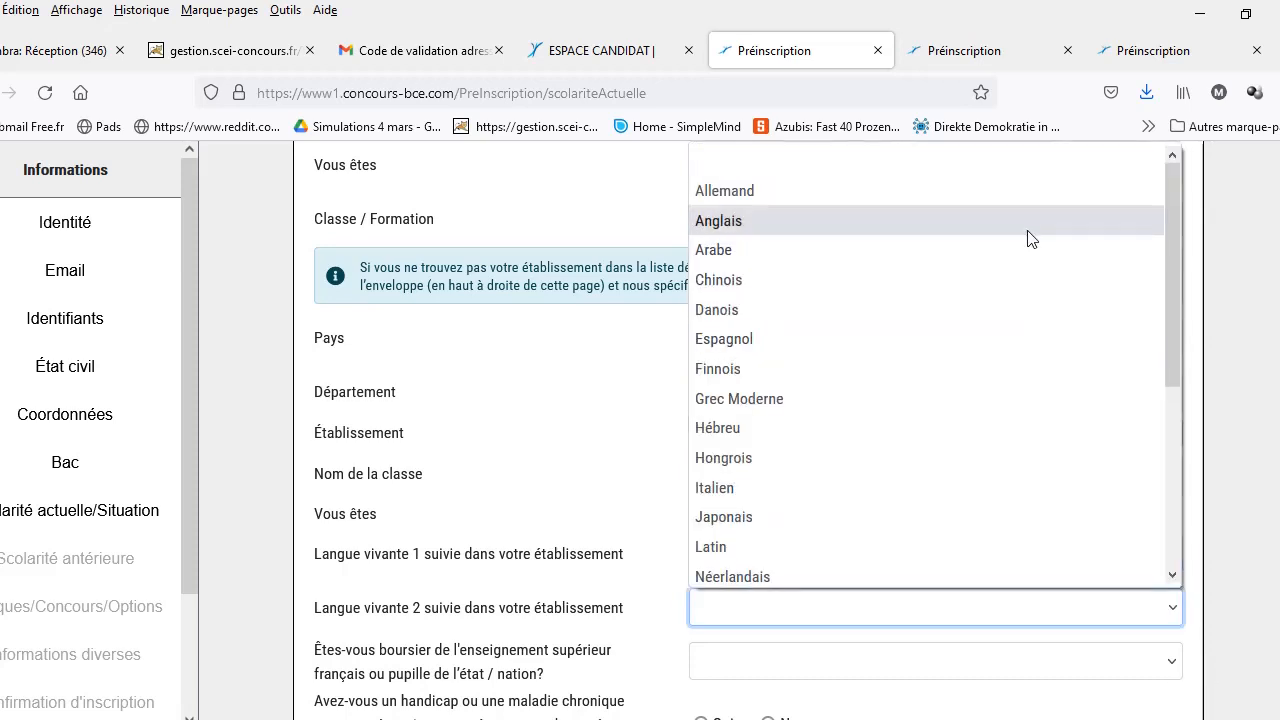
click(1029, 200)
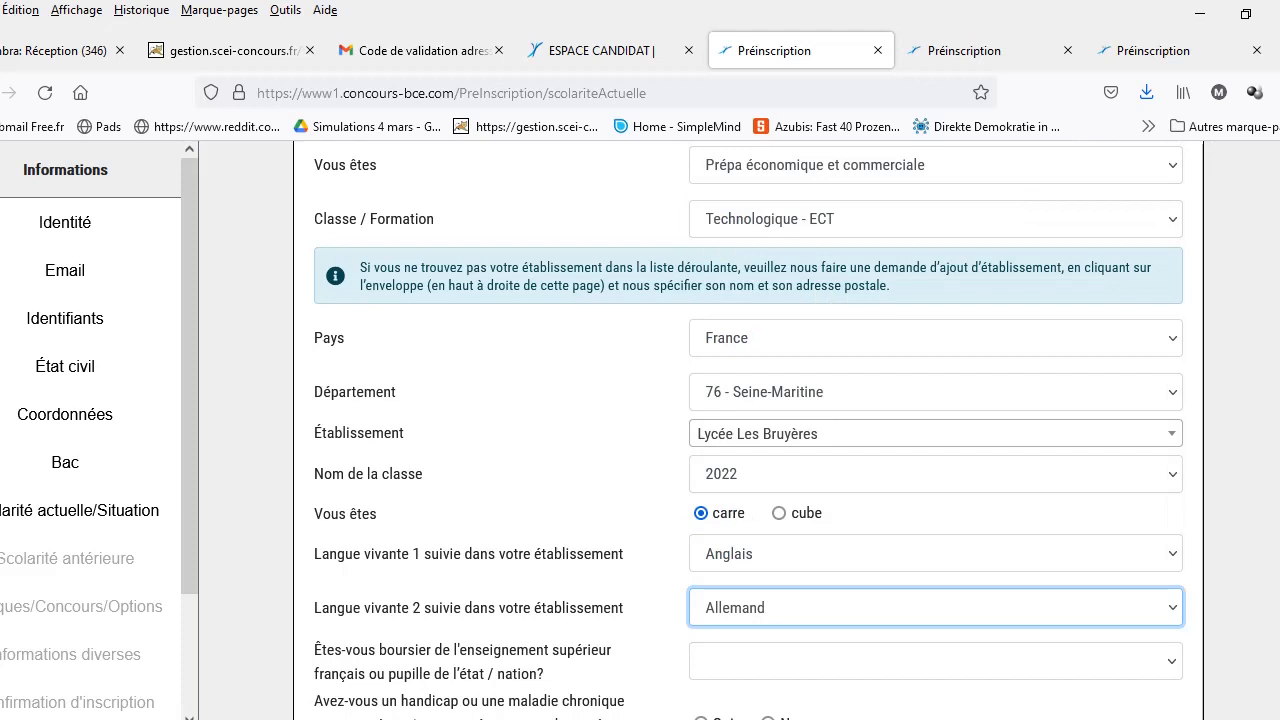
scroll(748, 430, down, 2)
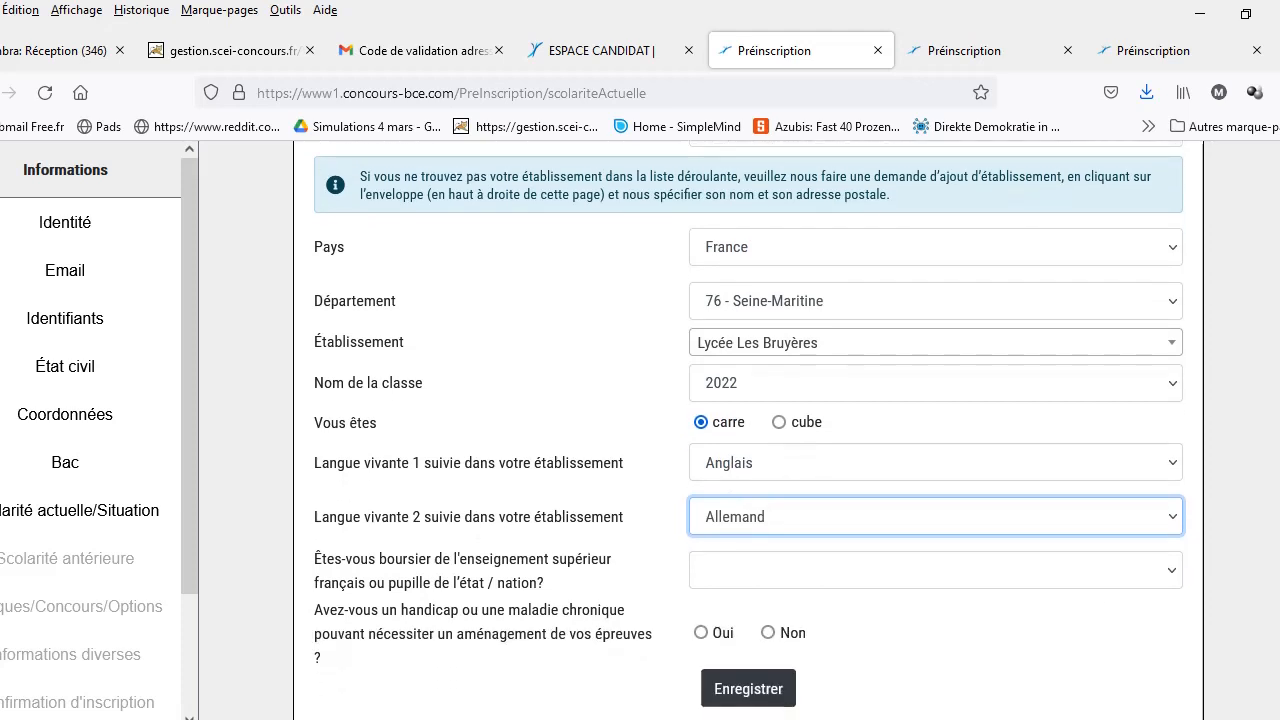
Step: Mark the student as Non boursier with no handicap and save the current-schooling page
click(1172, 572)
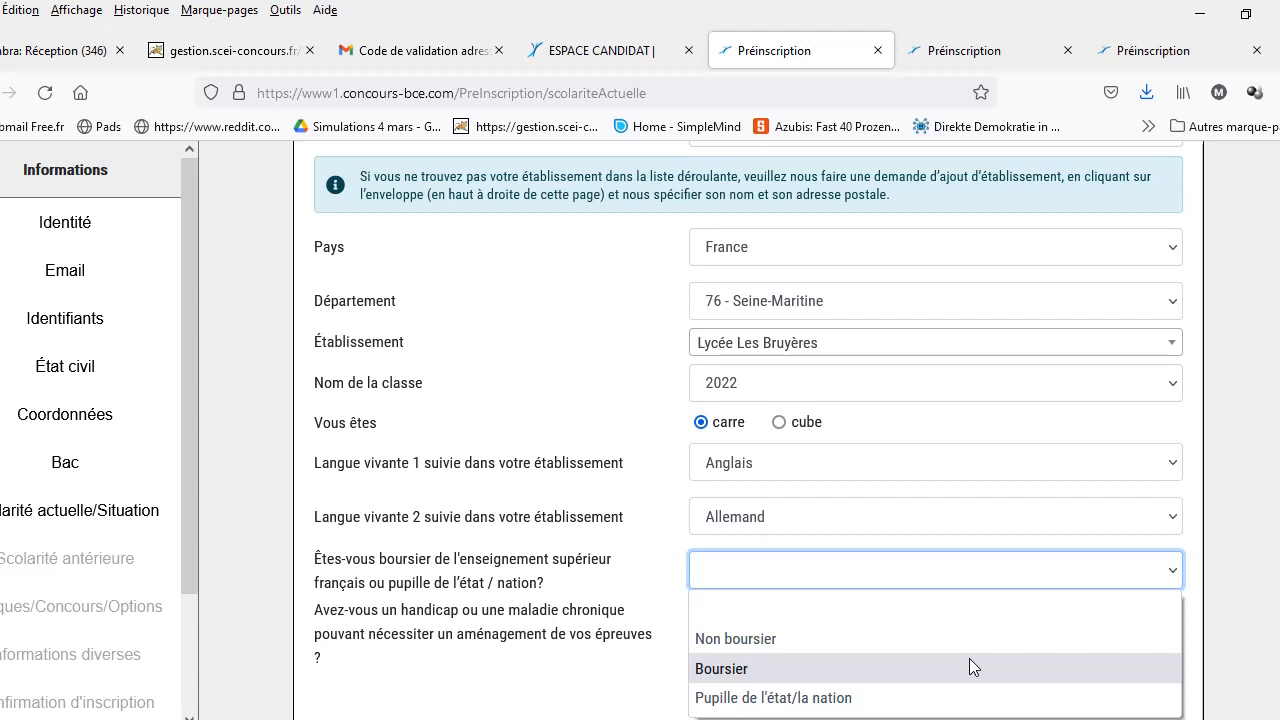
key(Up)
key(Return)
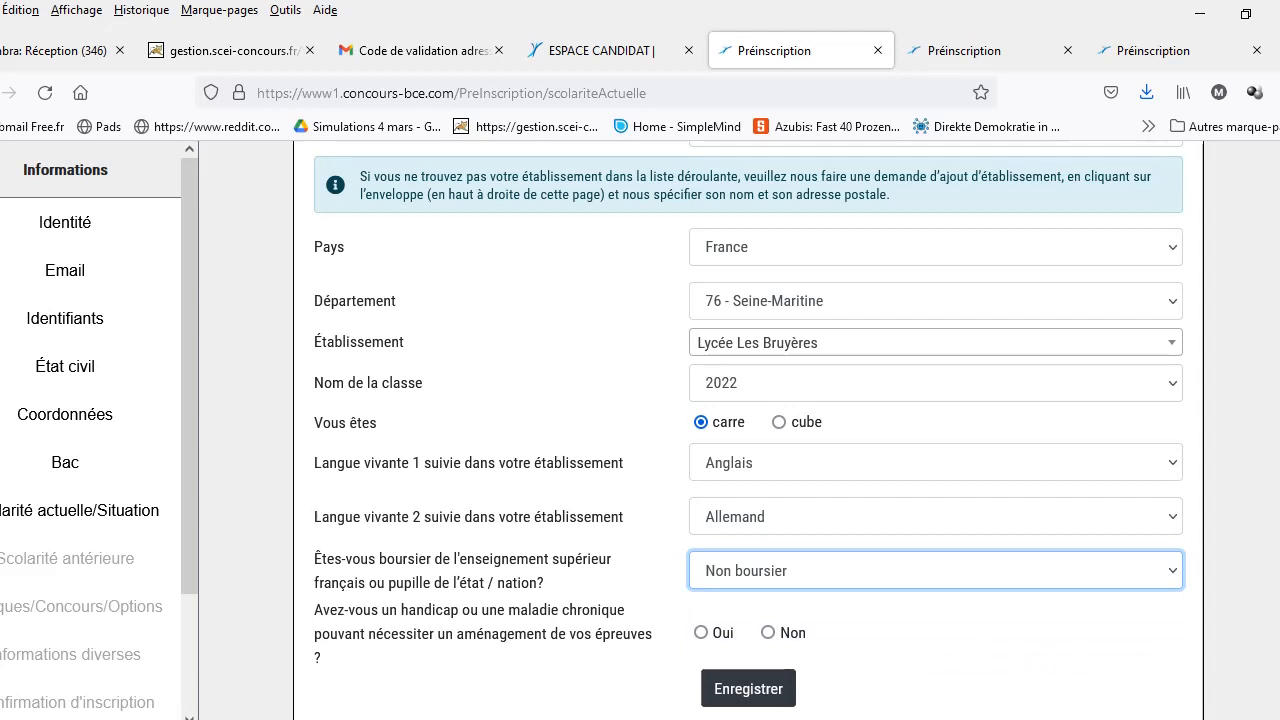
click(768, 633)
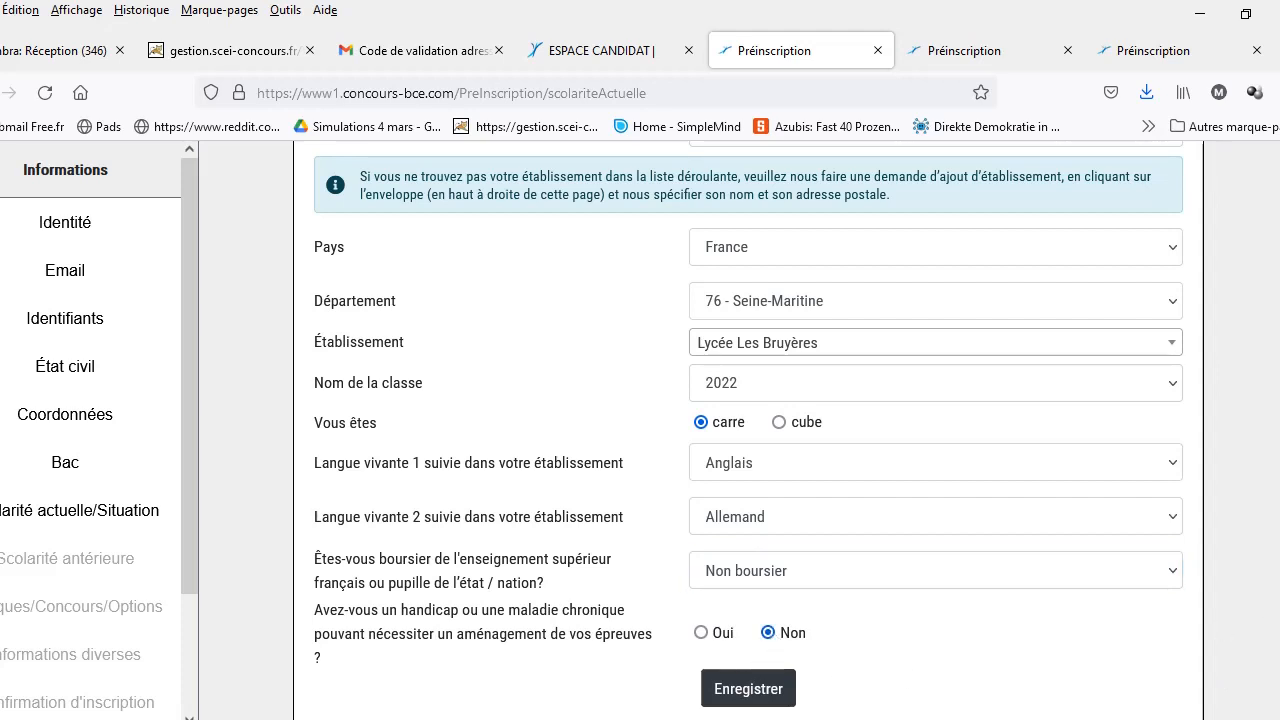
click(766, 688)
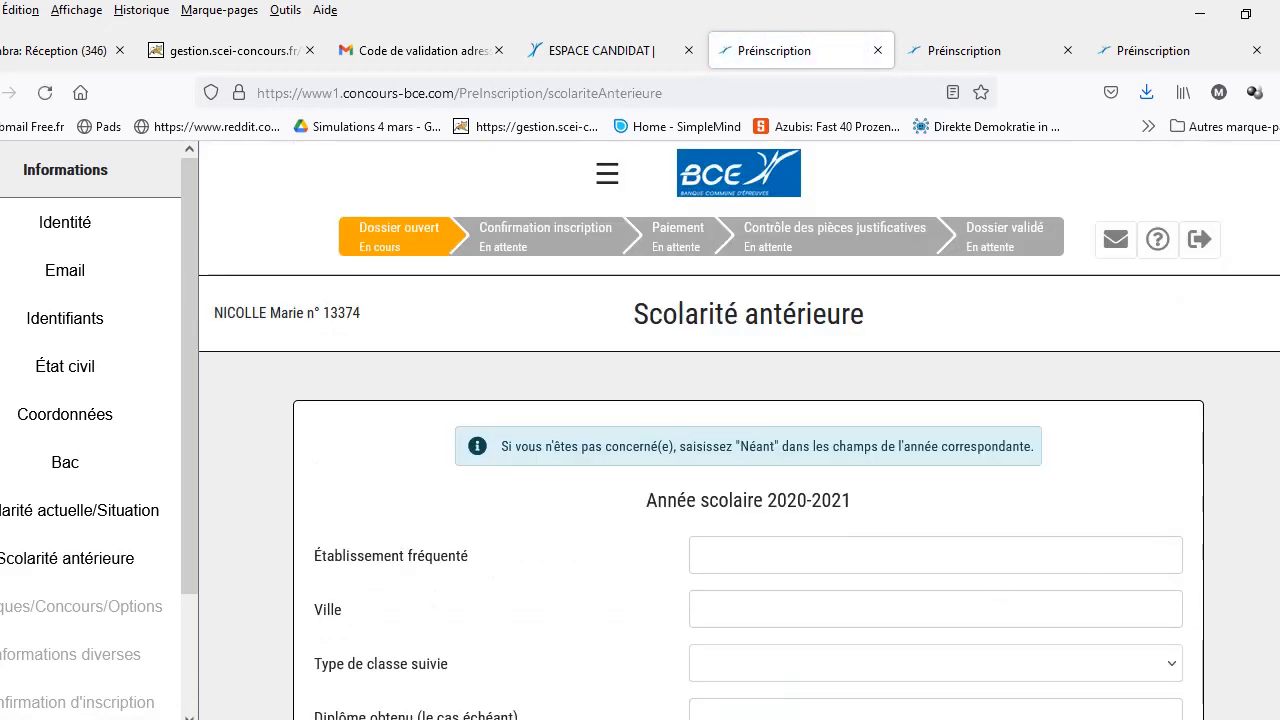
Step: Enter Lycée Les Bruyères in Sotteville les Rouen as the previous school
scroll(739, 430, down, 2)
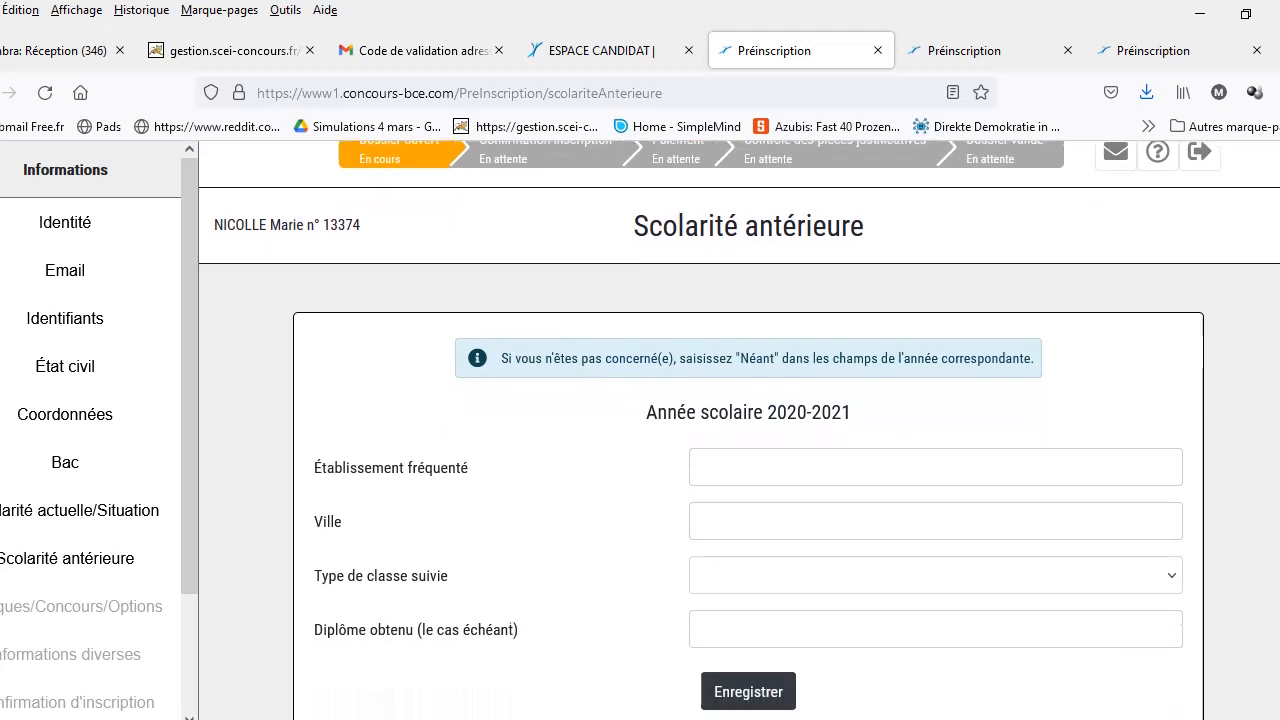
click(1150, 478)
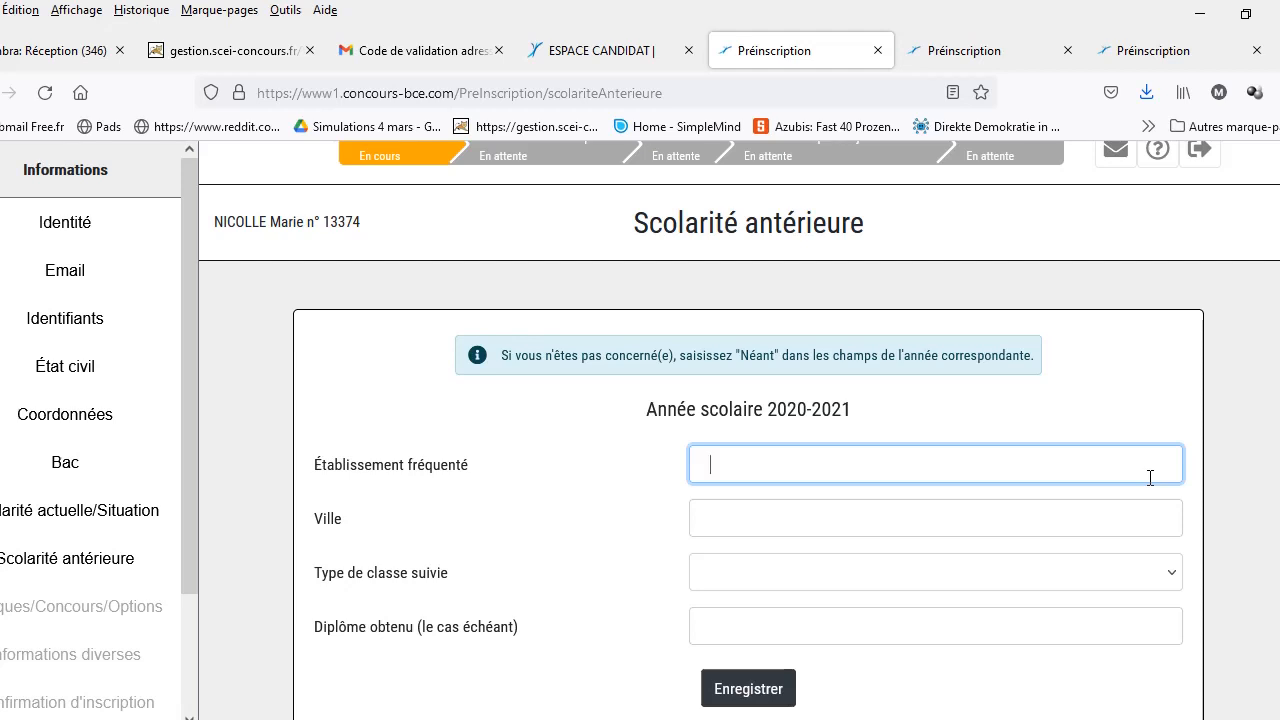
text(Lycée Les Bruyères)
click(996, 522)
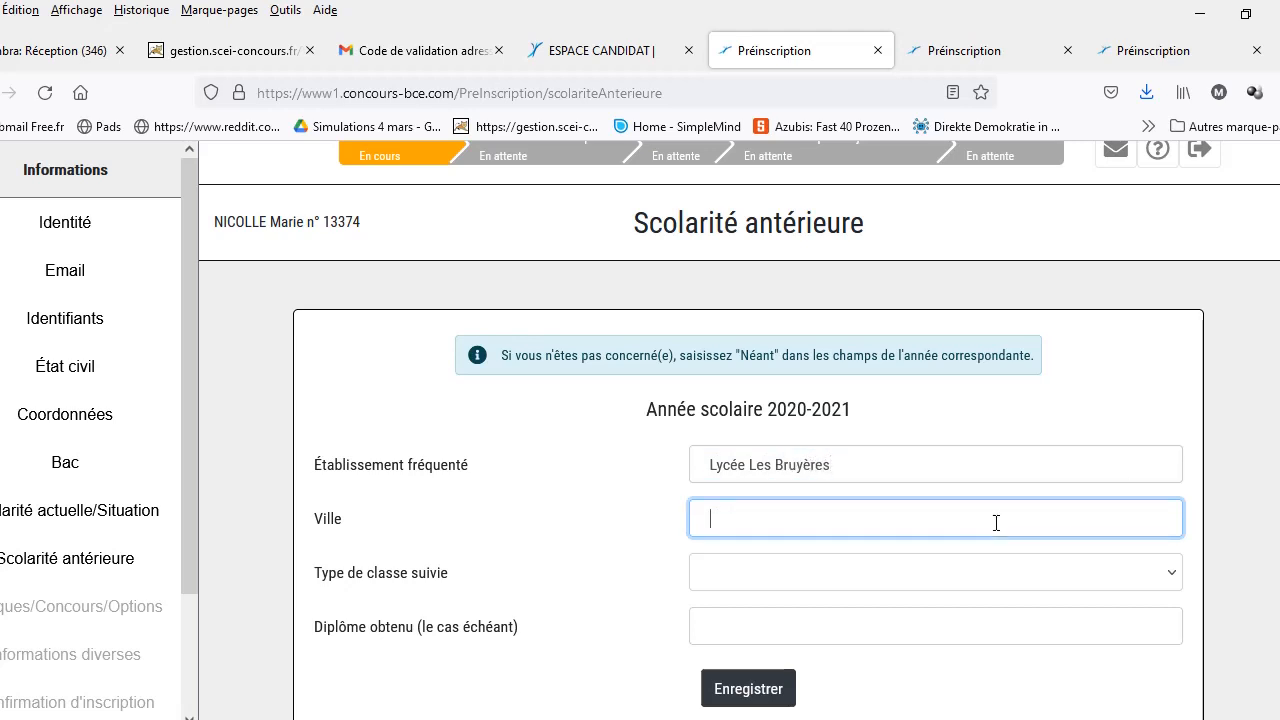
text(Sotteville les Rouen)
Step: Set class type Première année de CPGE and diploma néant, then save
click(901, 573)
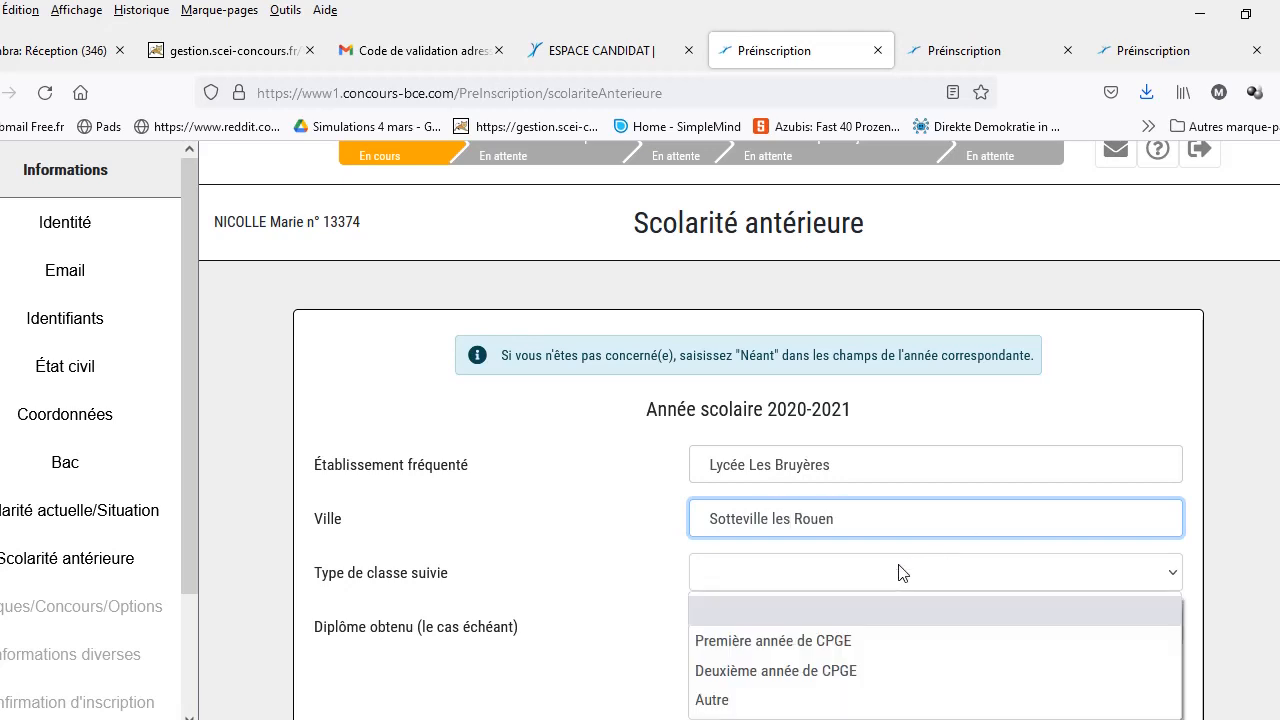
click(869, 640)
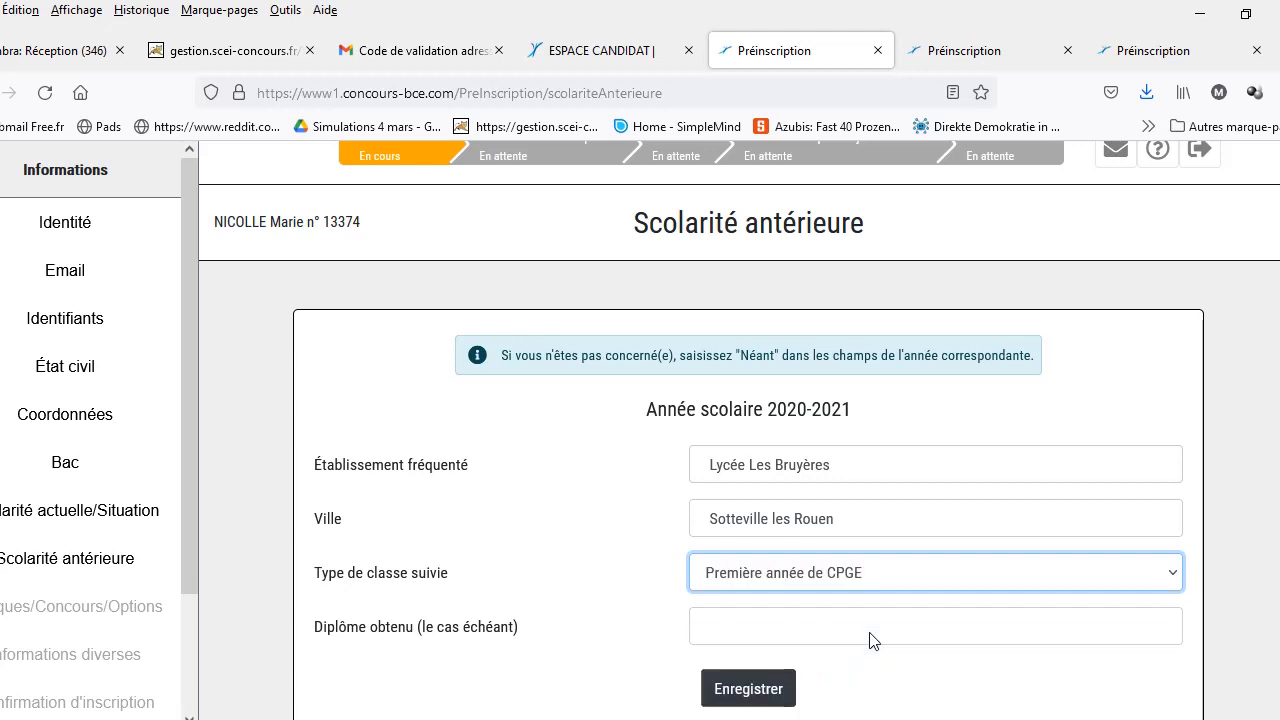
click(871, 632)
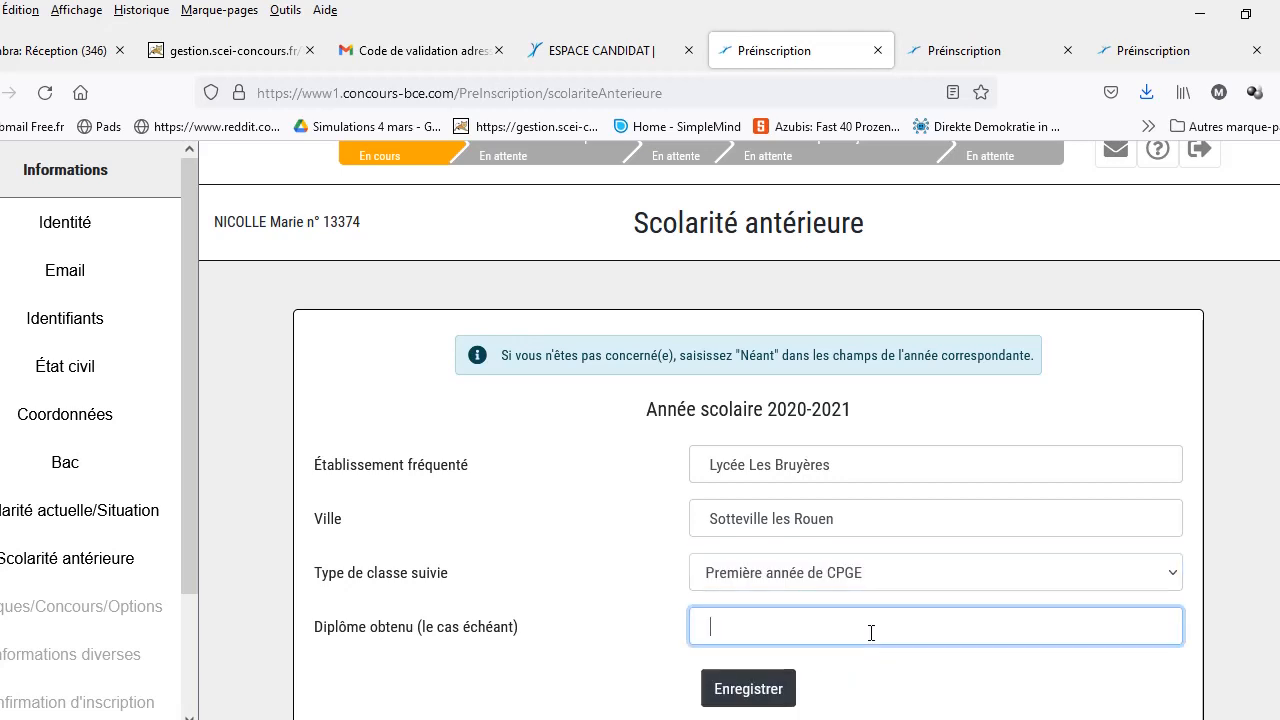
text(néant)
click(749, 690)
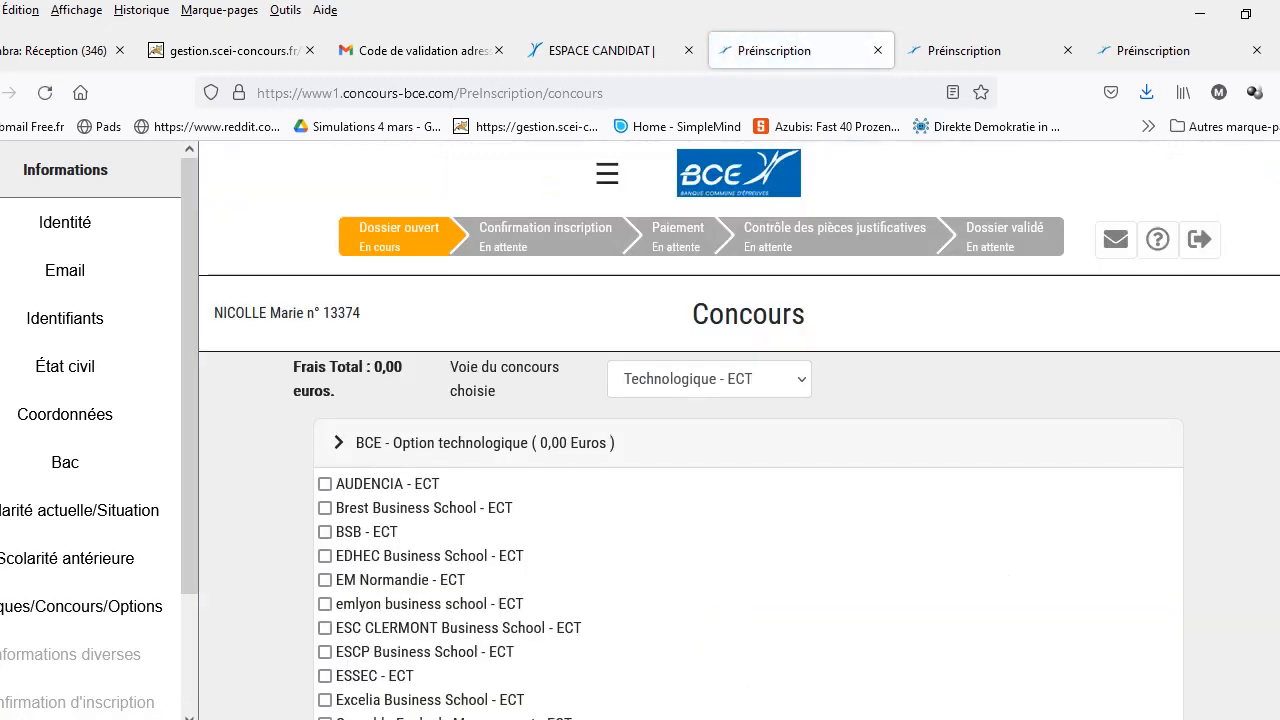
Step: Tick the ECT schools AUDENCIA, BSB, EM Normandie, Excelia and ICN
scroll(739, 430, down, 2)
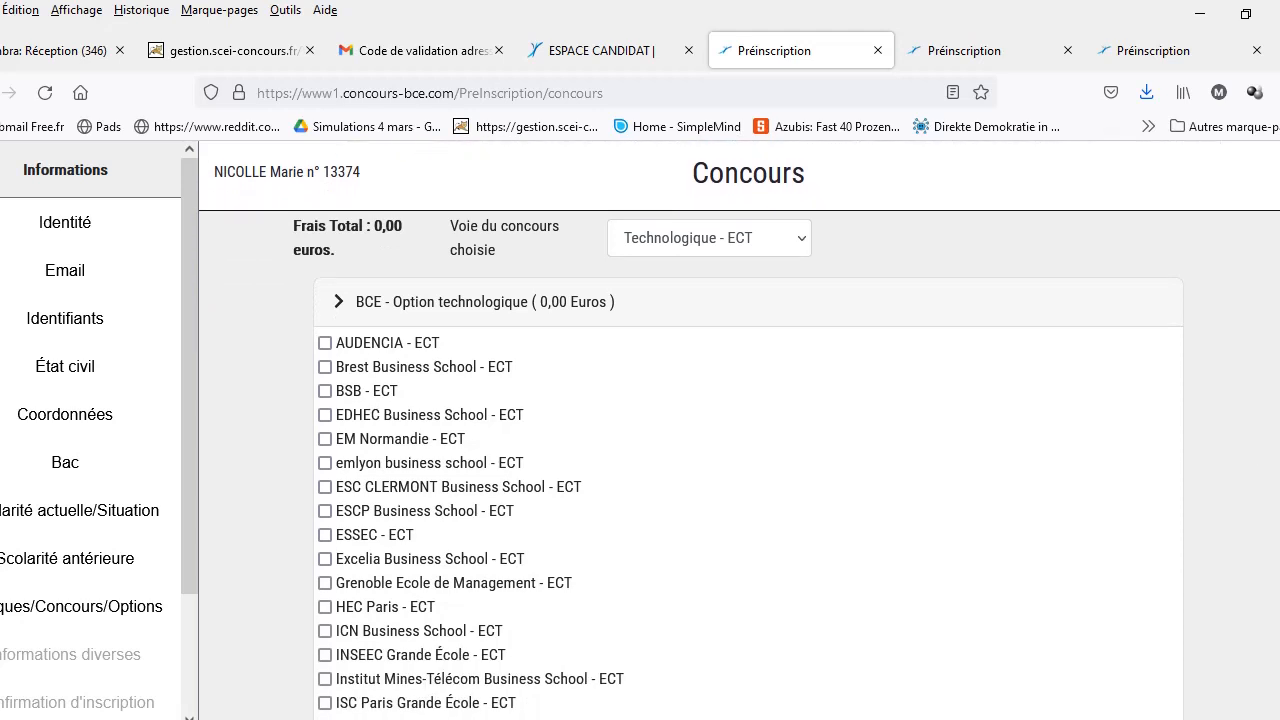
click(325, 343)
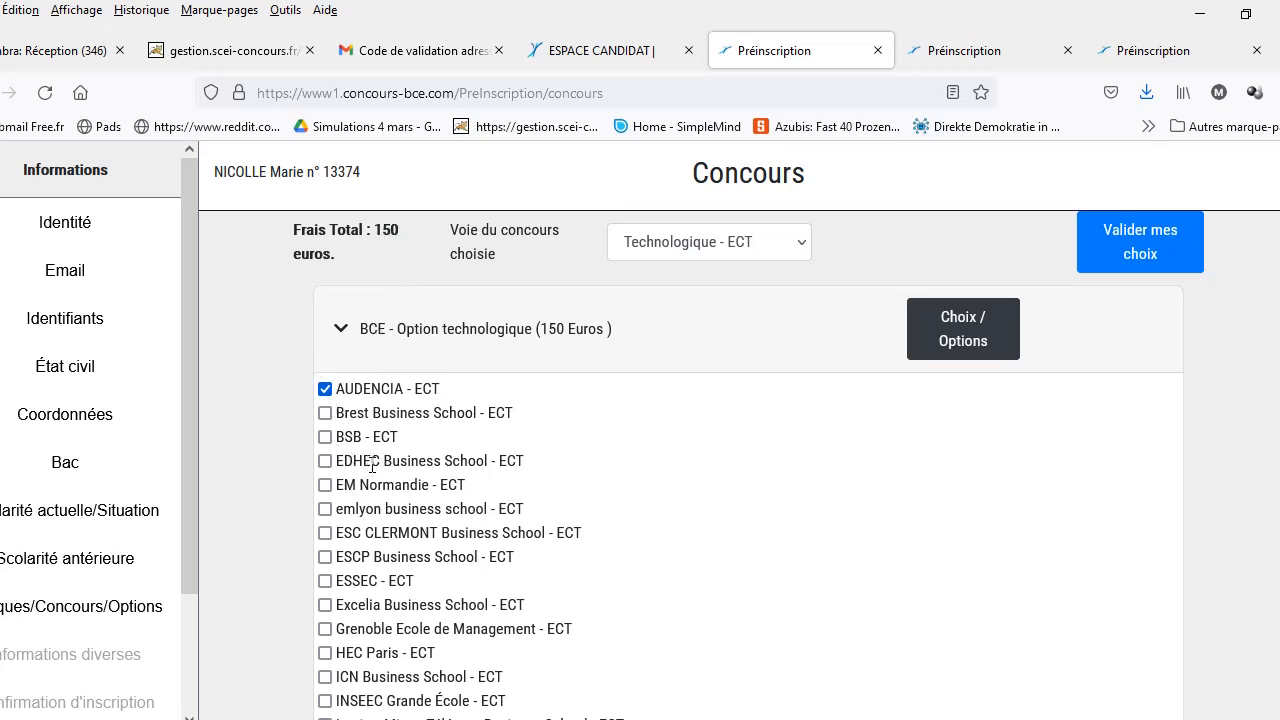
click(326, 438)
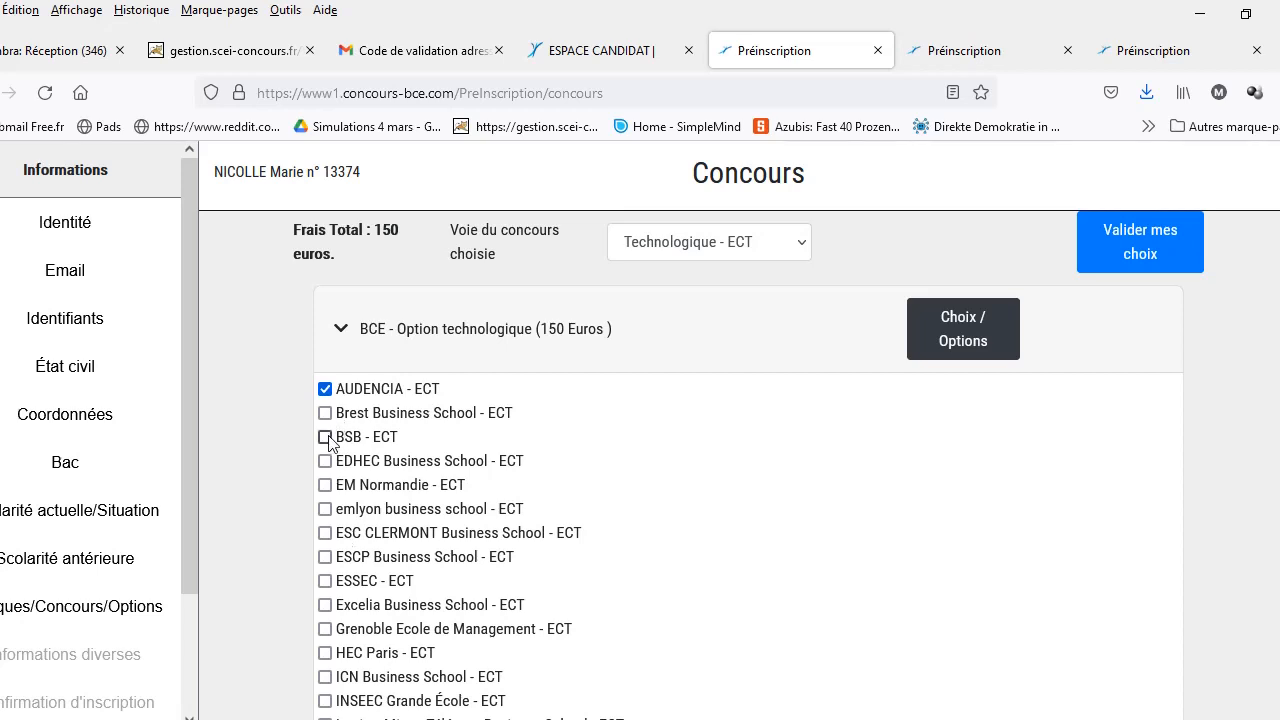
click(325, 485)
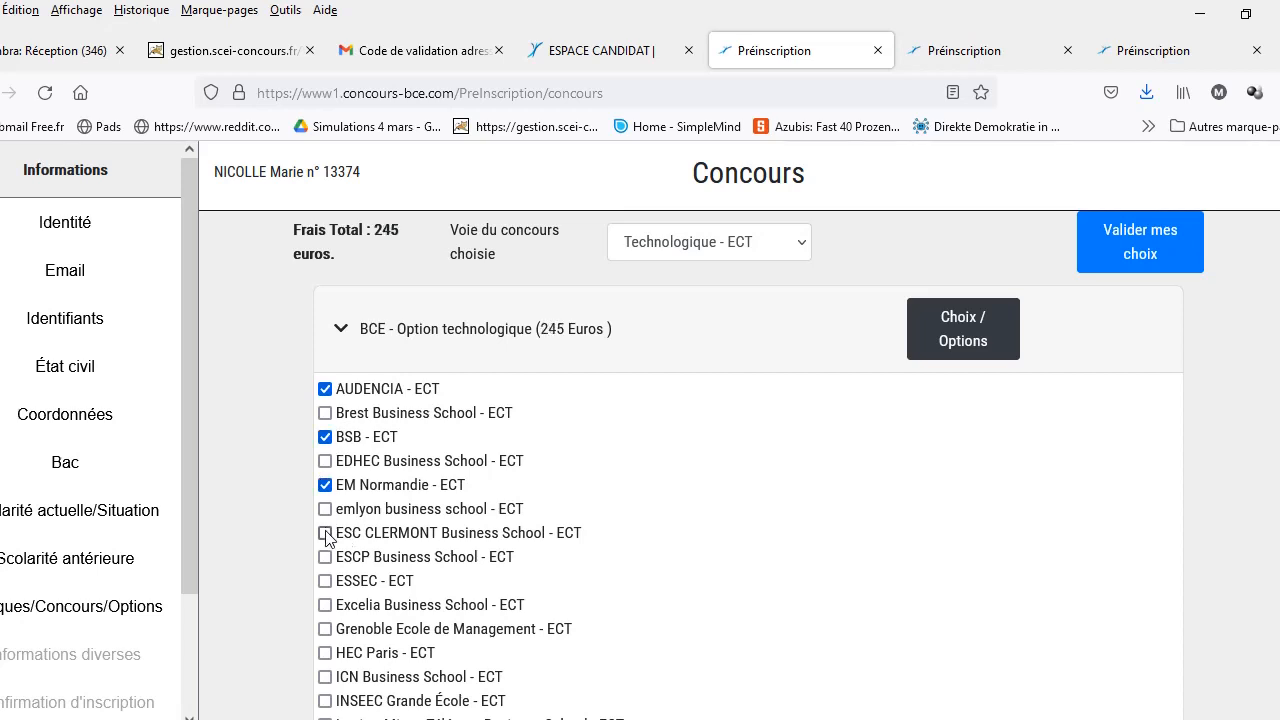
click(325, 606)
click(325, 677)
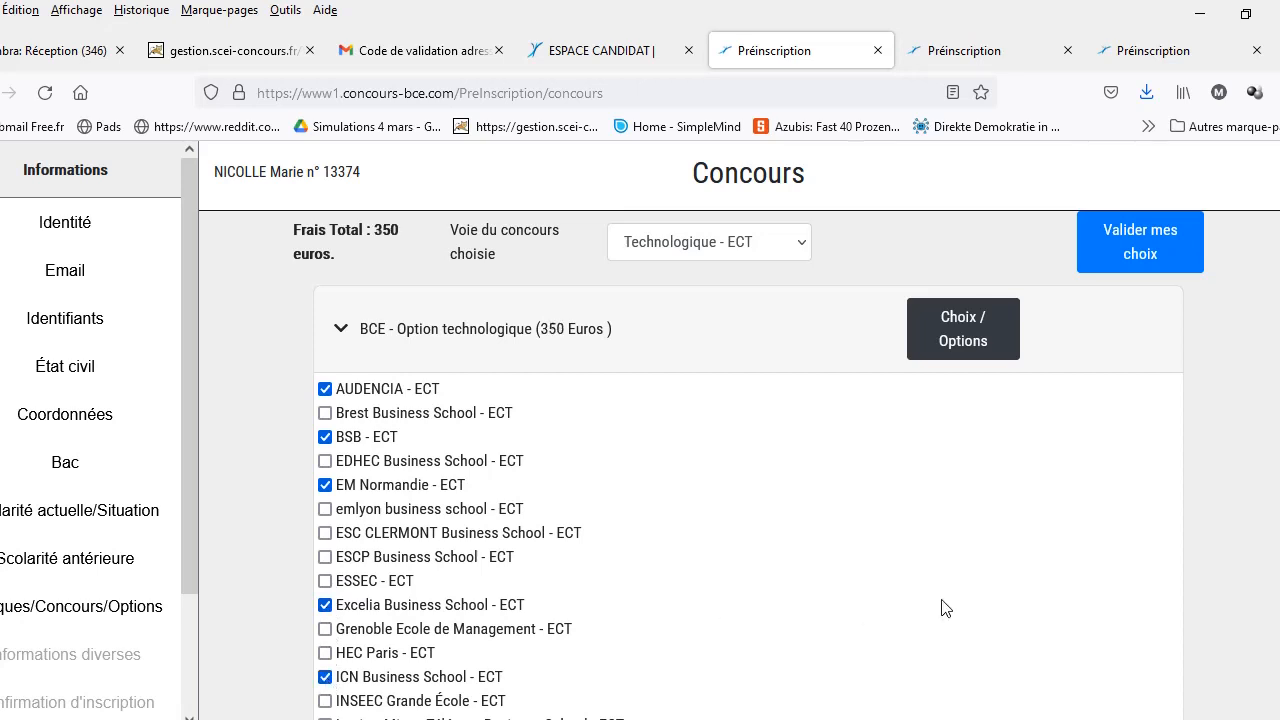
Step: Tick INSEEC, Institut Mines-Télécom, ISC Paris, SCBS, SKEMA and TBS Education for ECT
scroll(740, 430, down, 3)
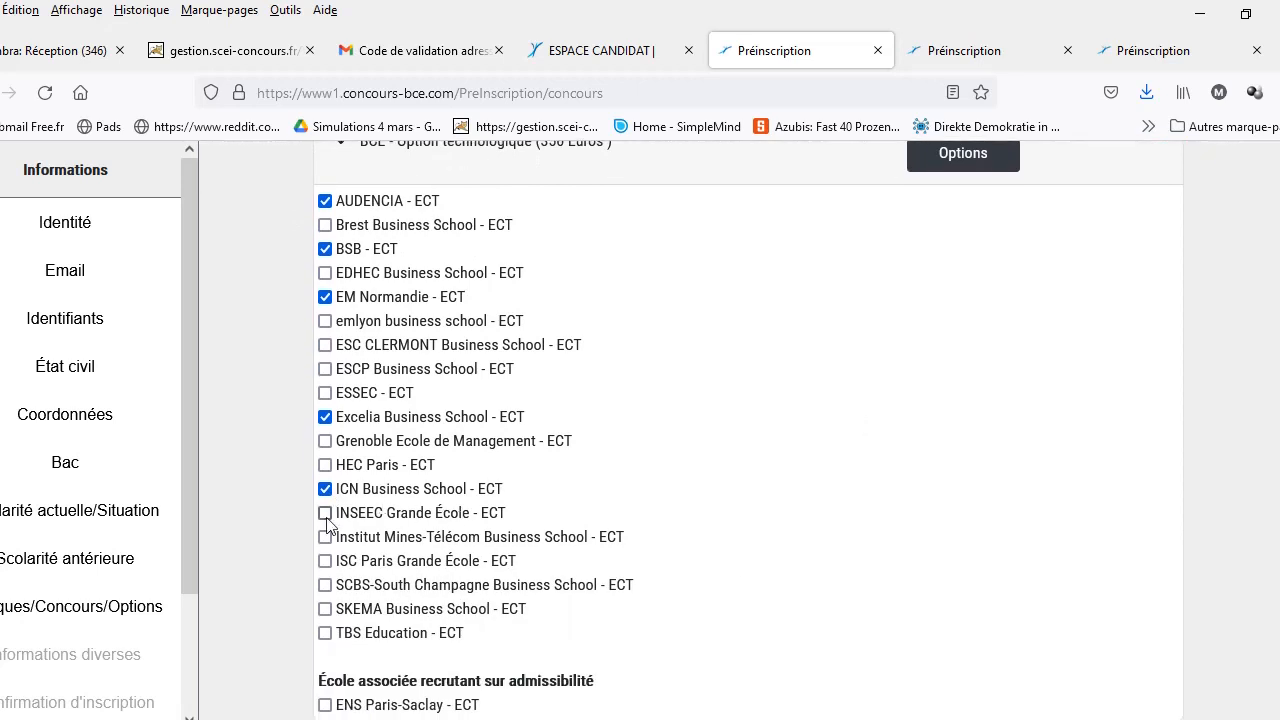
click(325, 514)
click(325, 538)
click(325, 561)
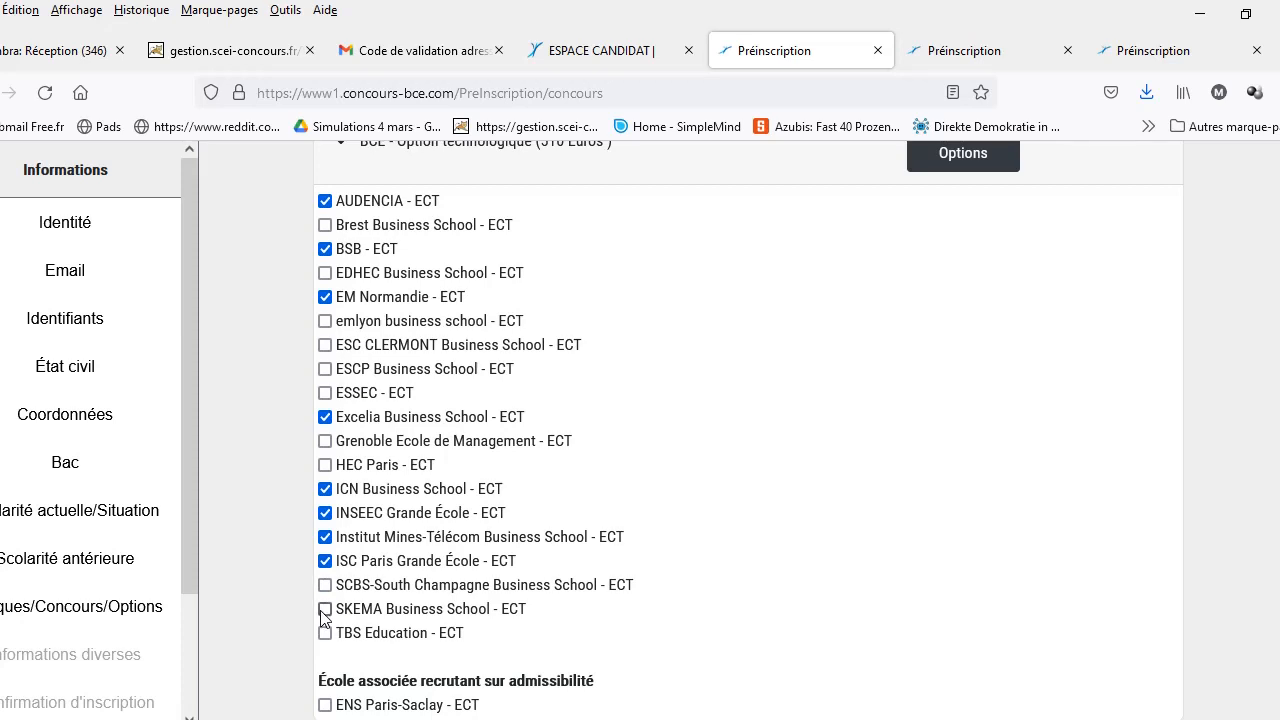
click(326, 587)
click(326, 609)
click(326, 633)
scroll(740, 430, up, 2)
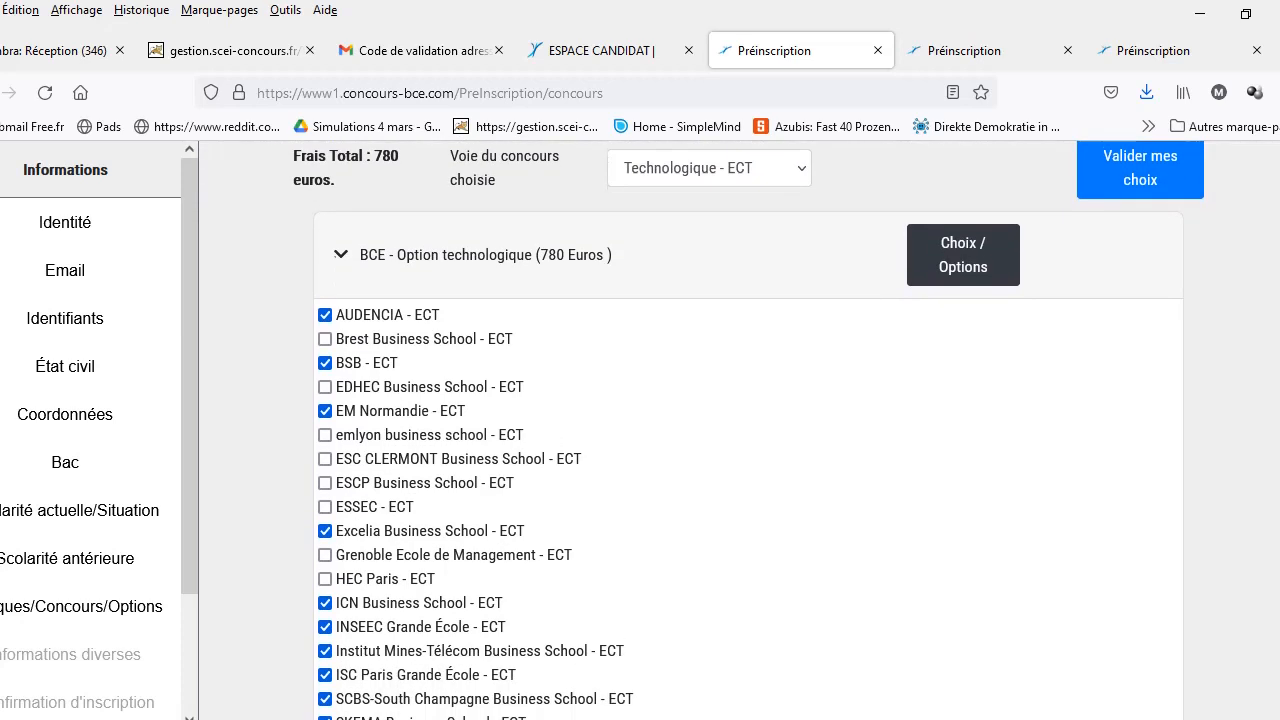
scroll(740, 430, down, 2)
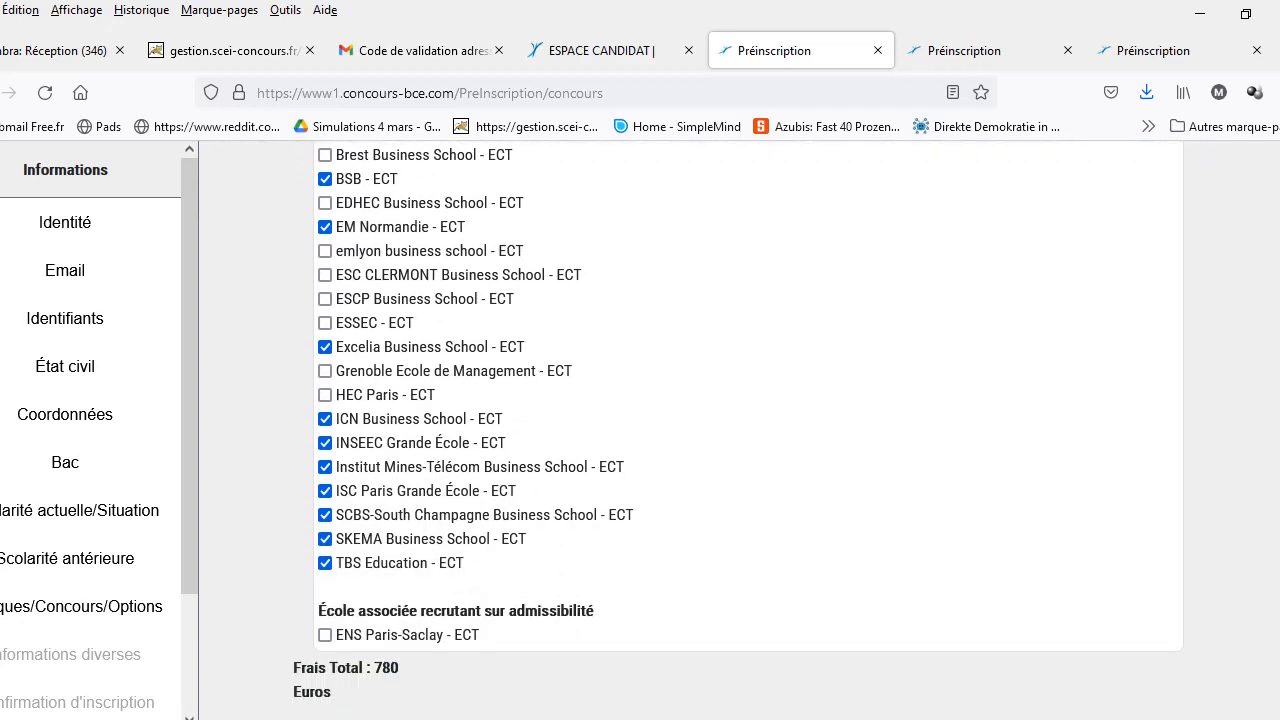
scroll(740, 430, up, 3)
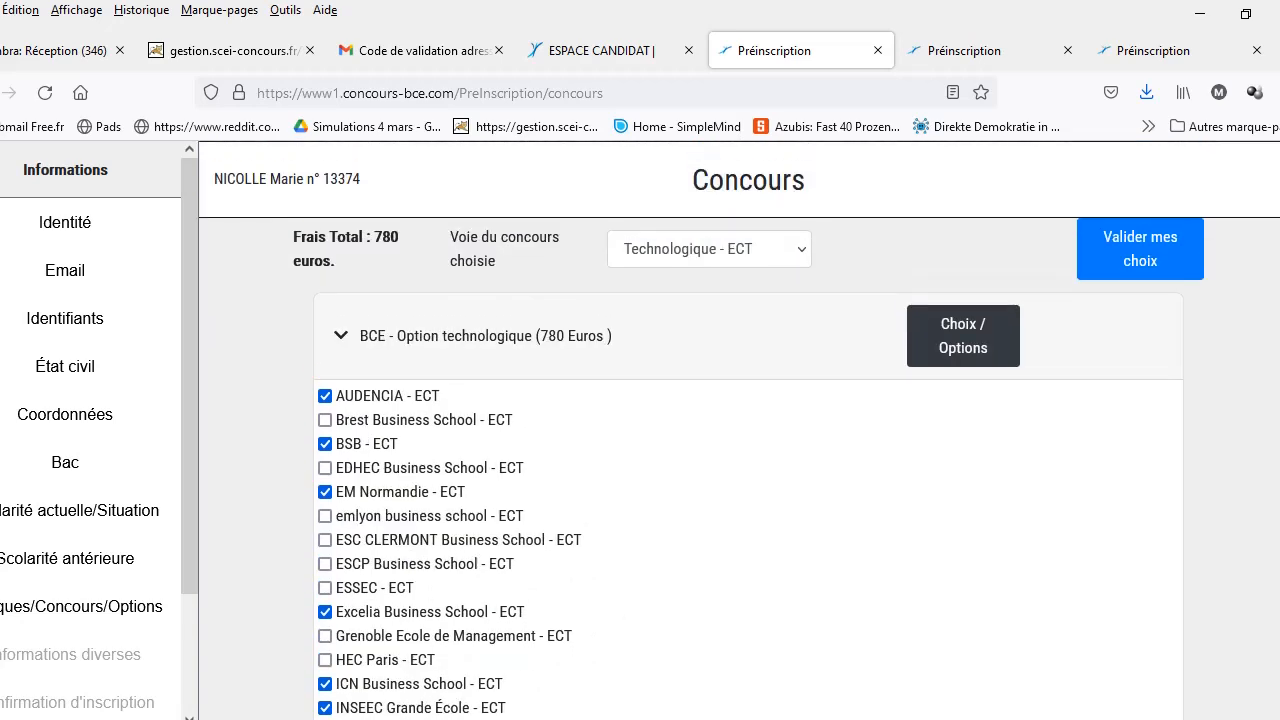
click(1133, 258)
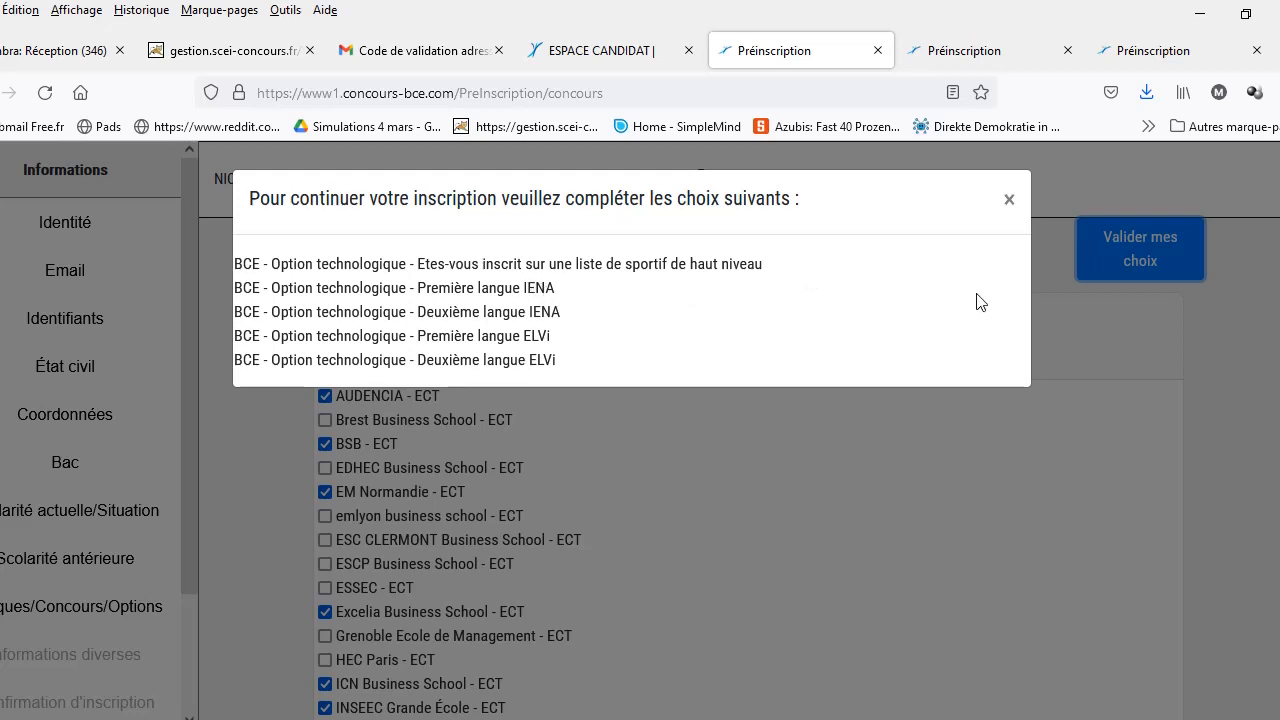
click(1008, 204)
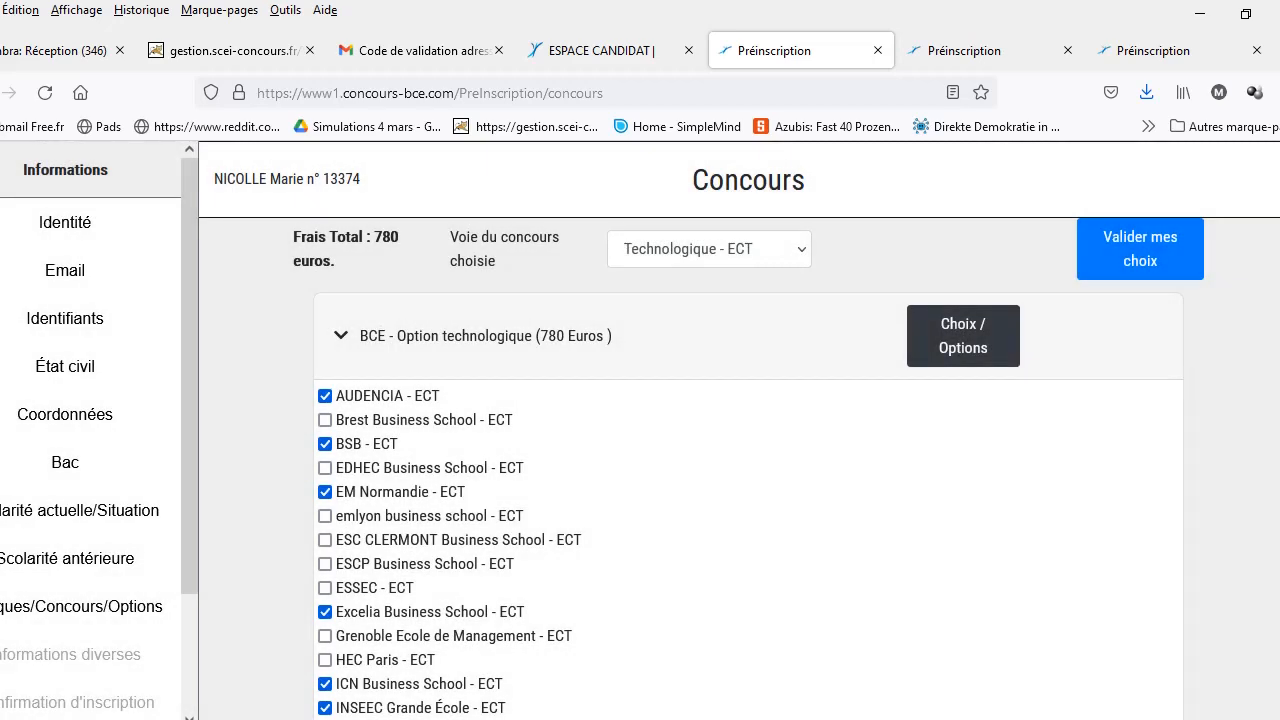
scroll(740, 430, up, 3)
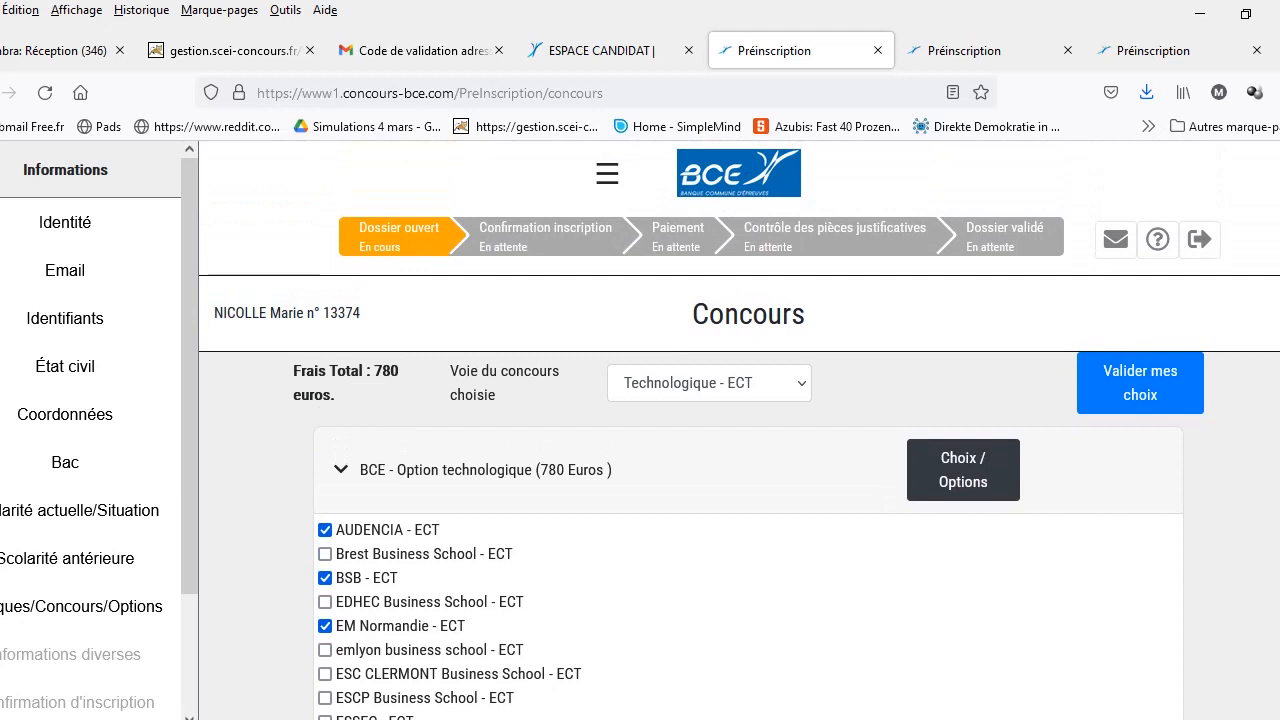
scroll(740, 430, down, 4)
Step: In the technological option choices, set IENA languages Anglais and Allemand and written-exam city Rouen
scroll(740, 430, up, 1)
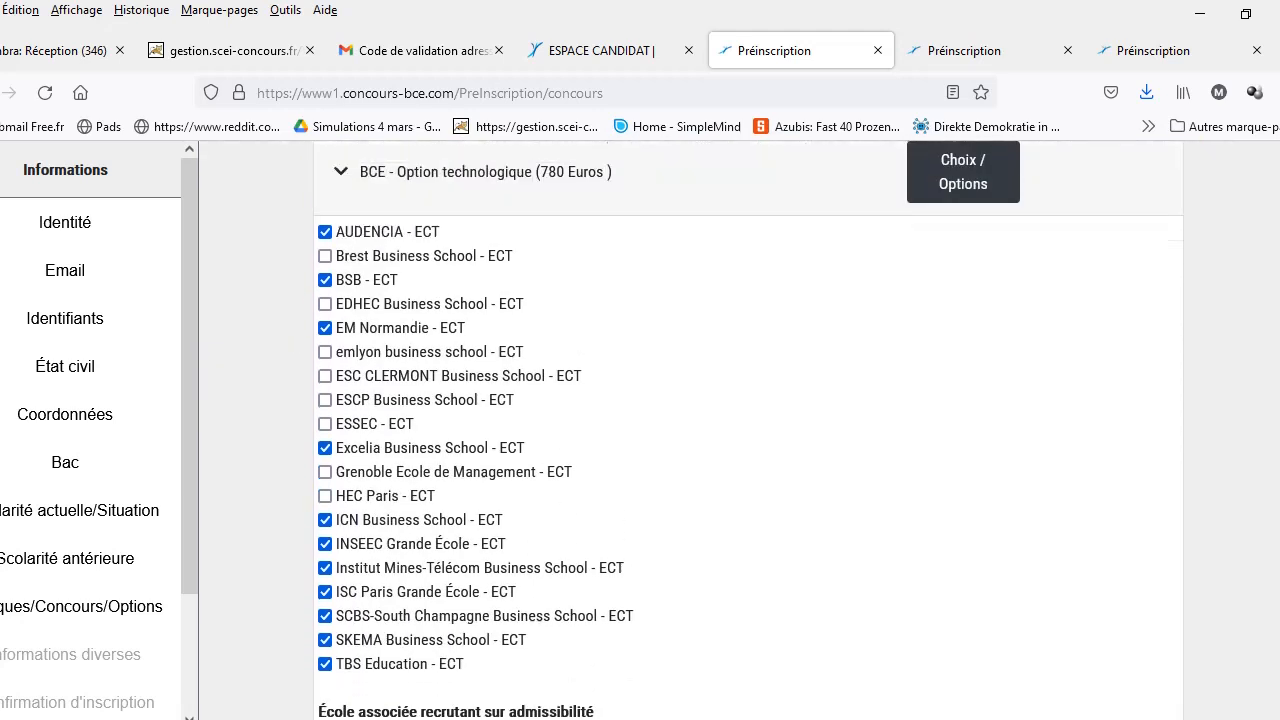
scroll(740, 430, up, 3)
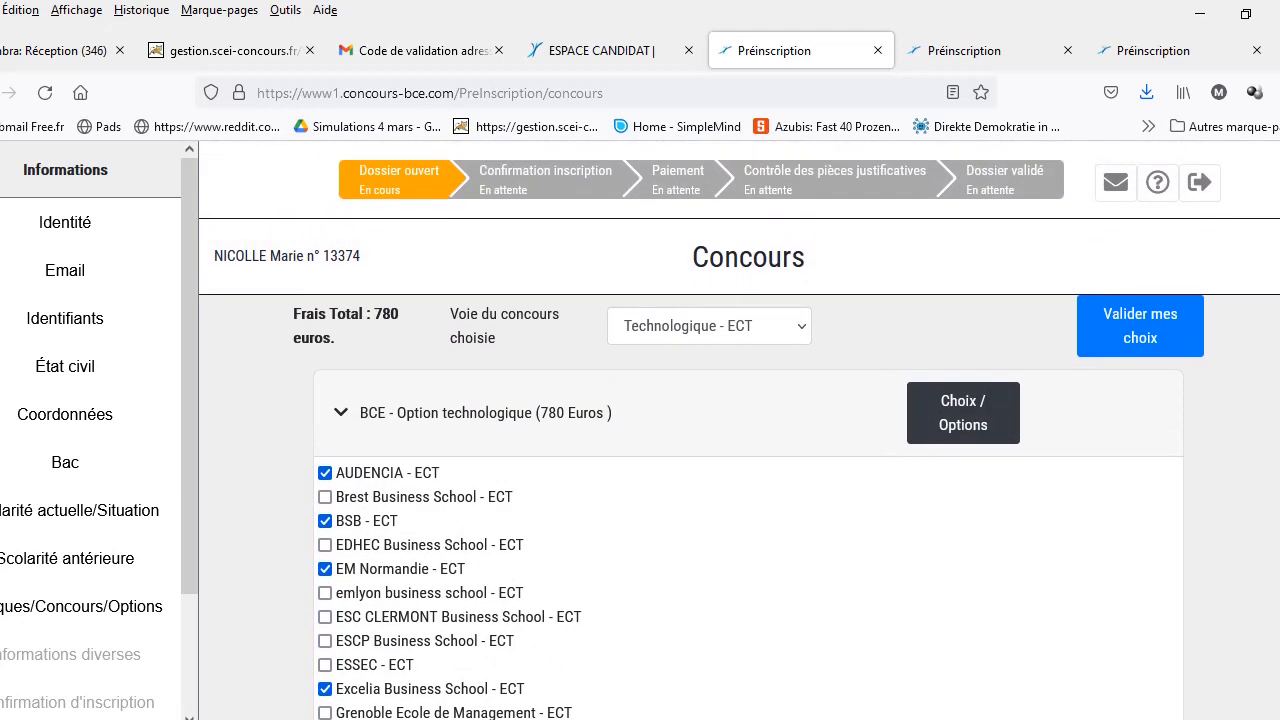
click(958, 424)
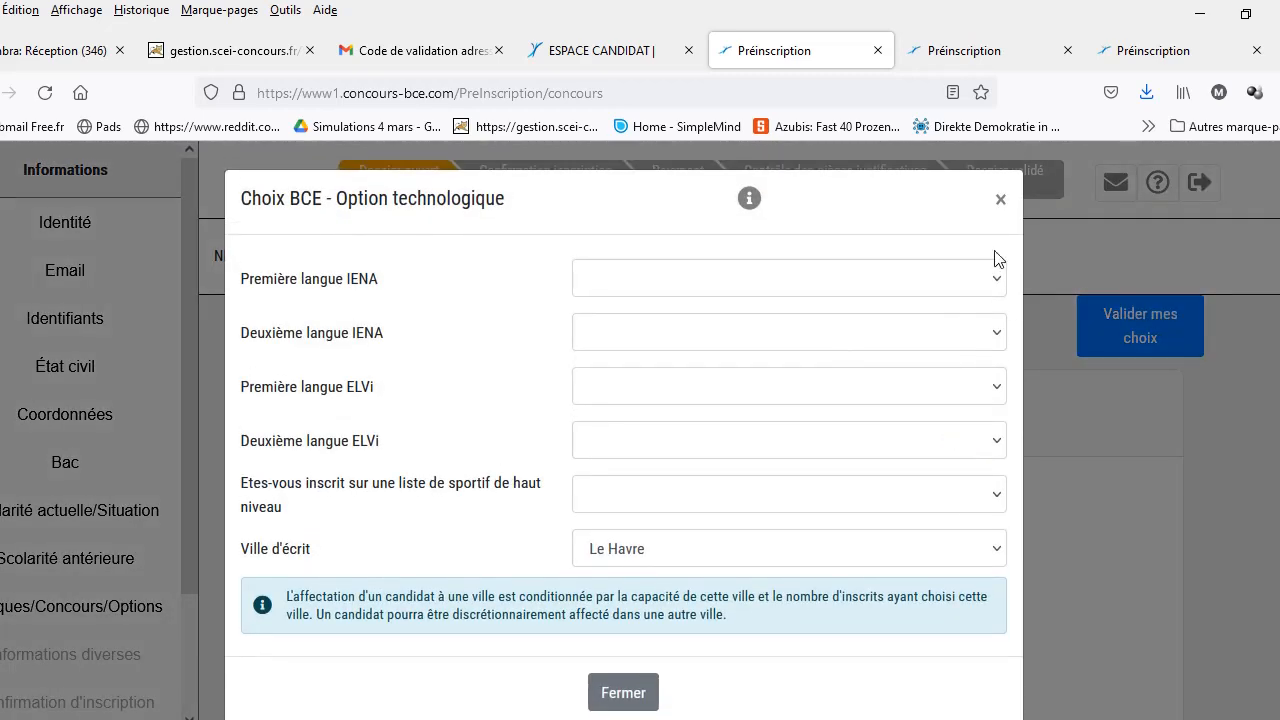
click(999, 201)
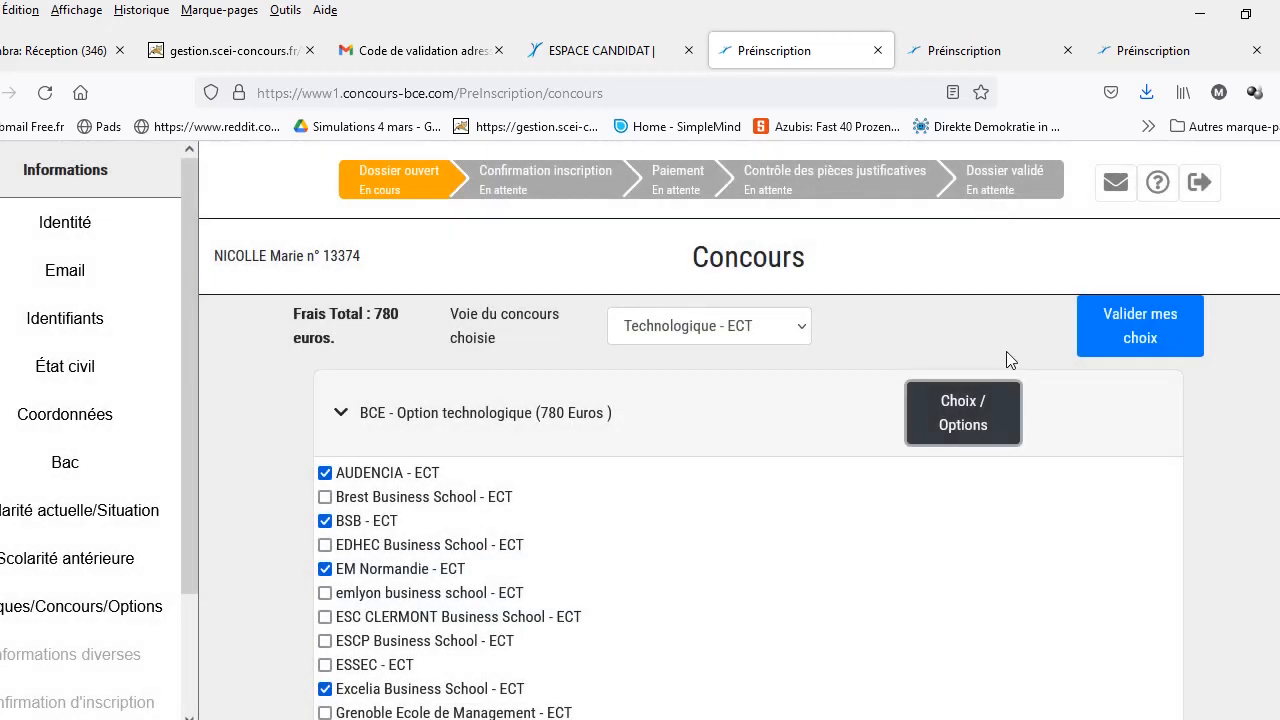
click(960, 422)
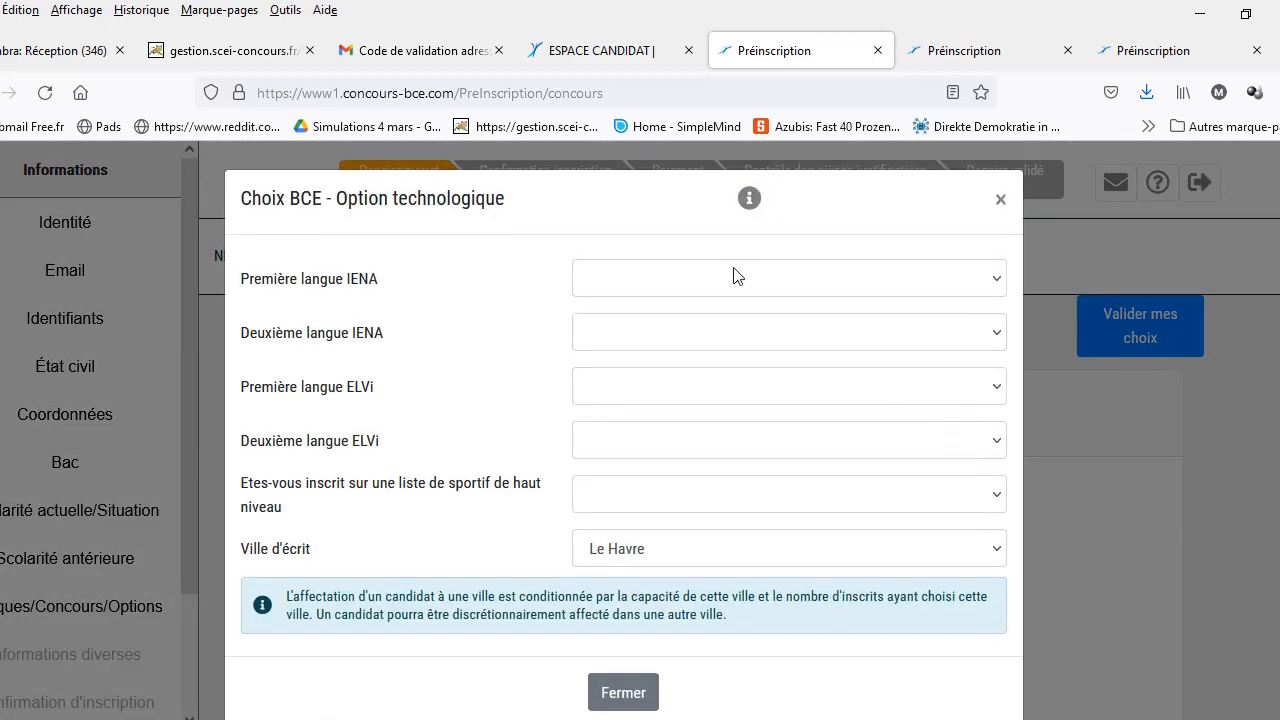
click(1006, 287)
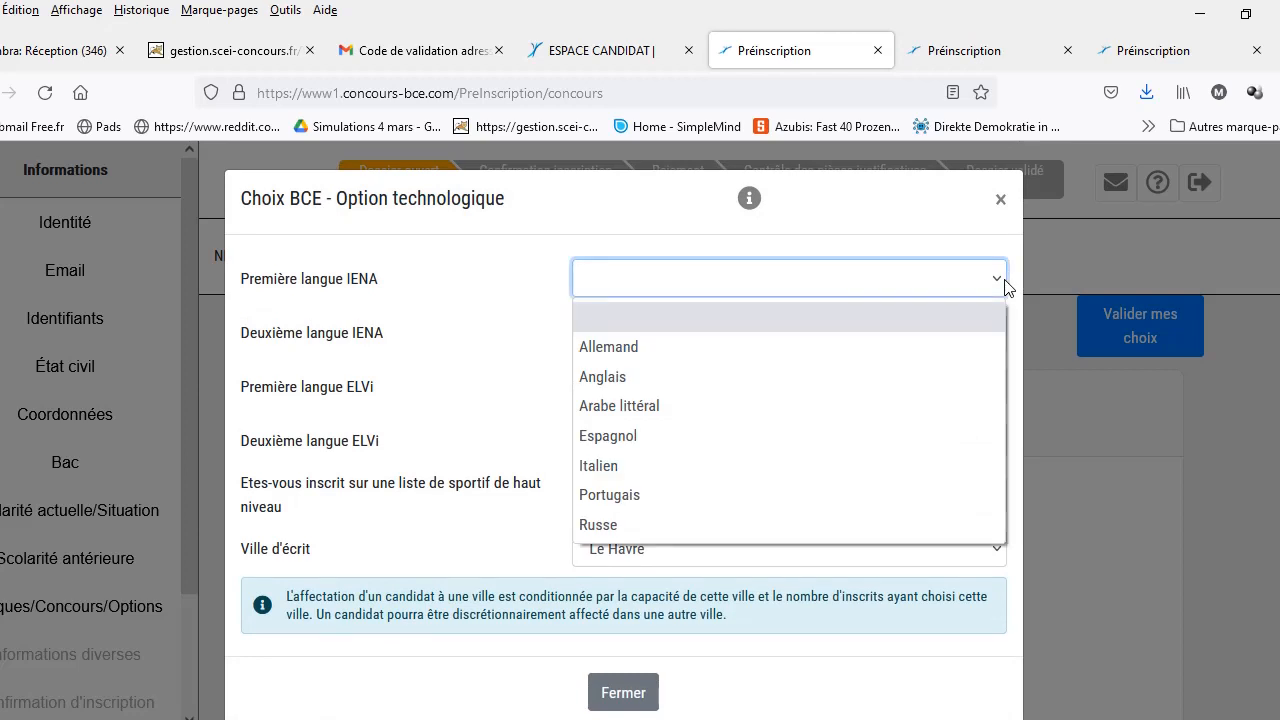
click(857, 378)
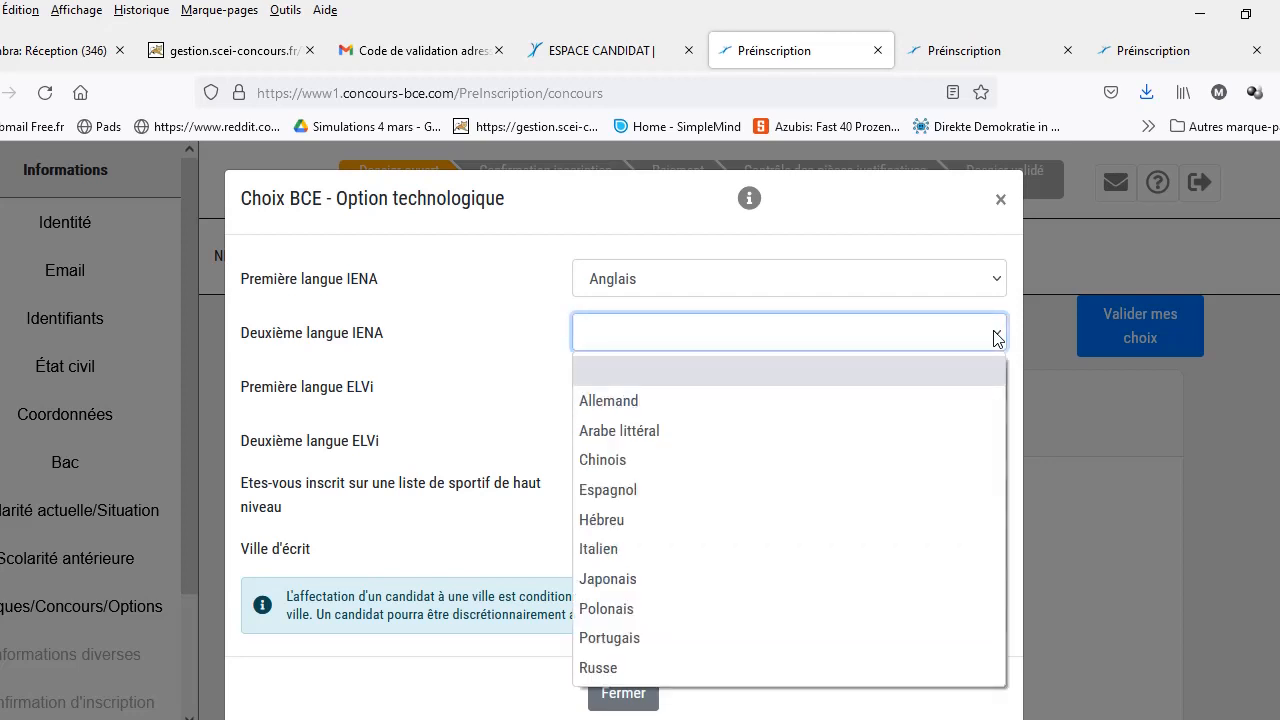
click(927, 393)
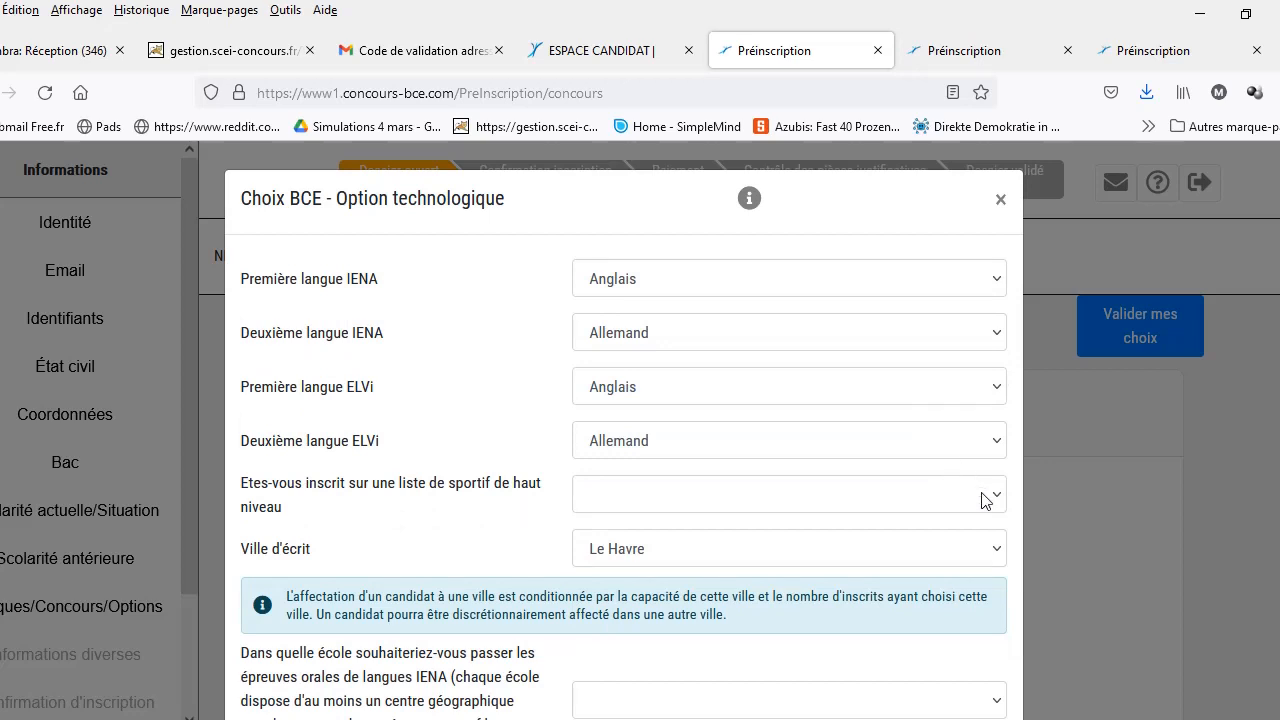
click(1000, 553)
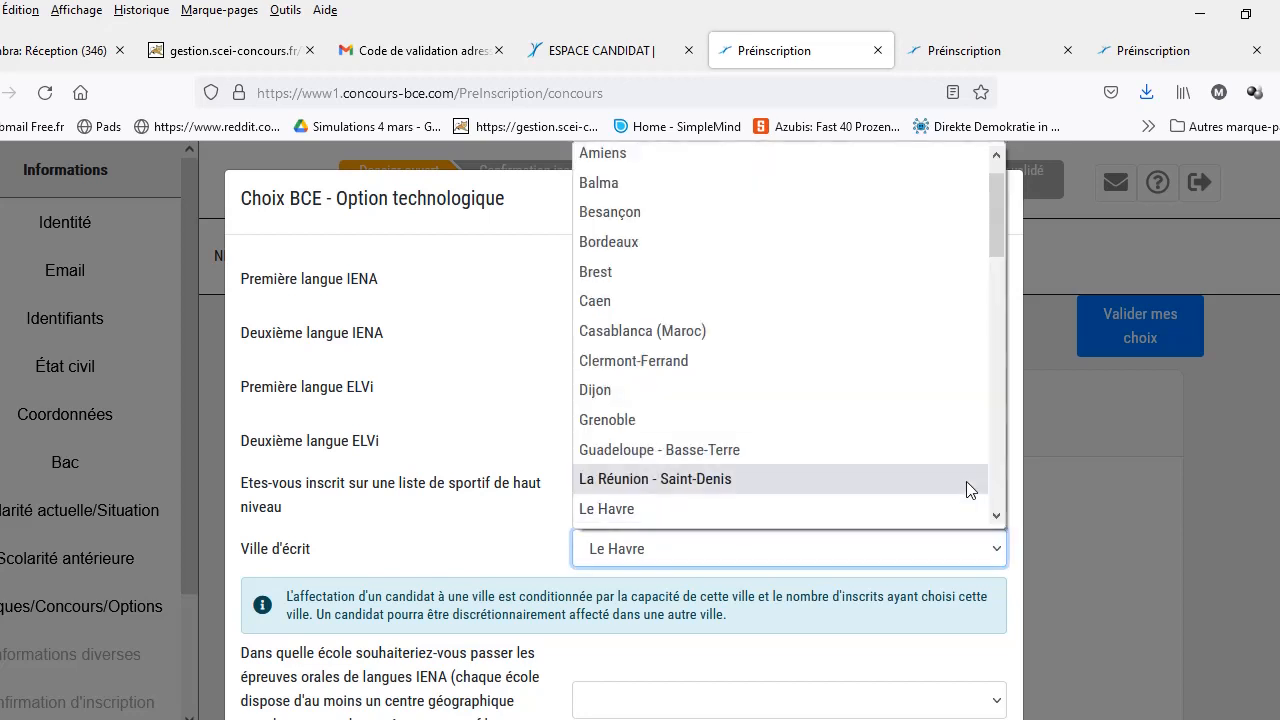
drag(998, 234, 992, 430)
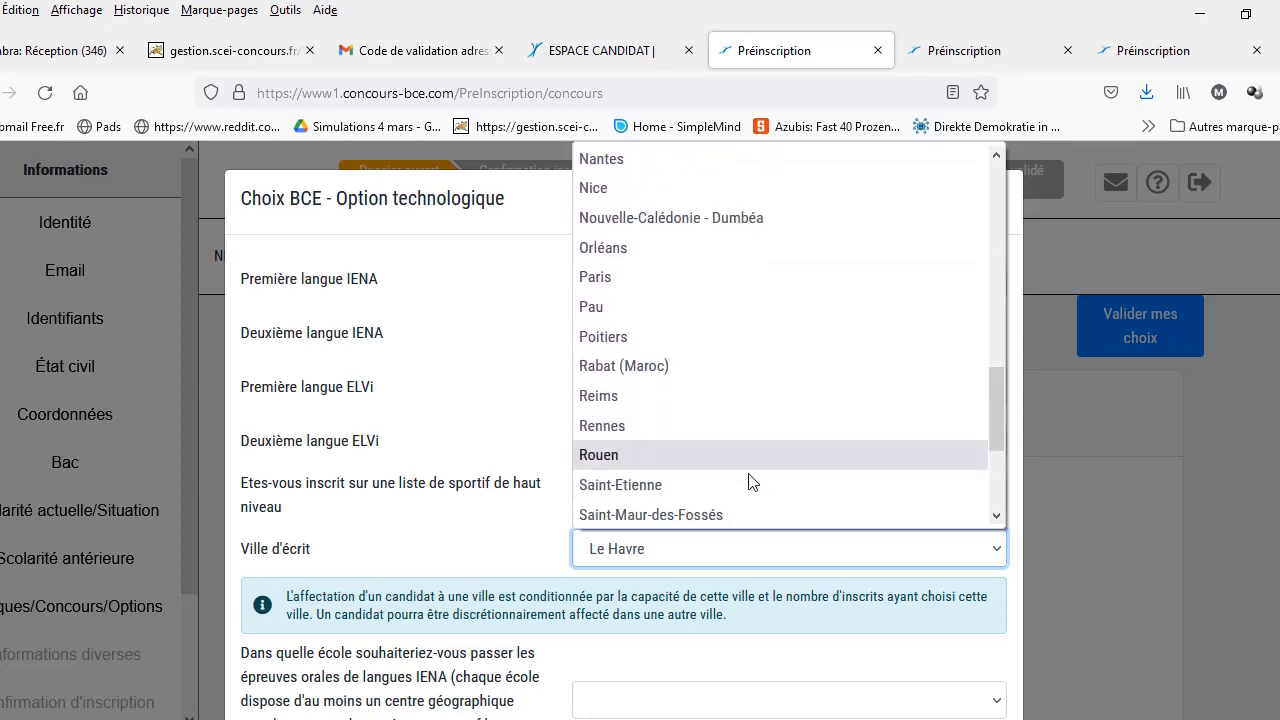
click(692, 455)
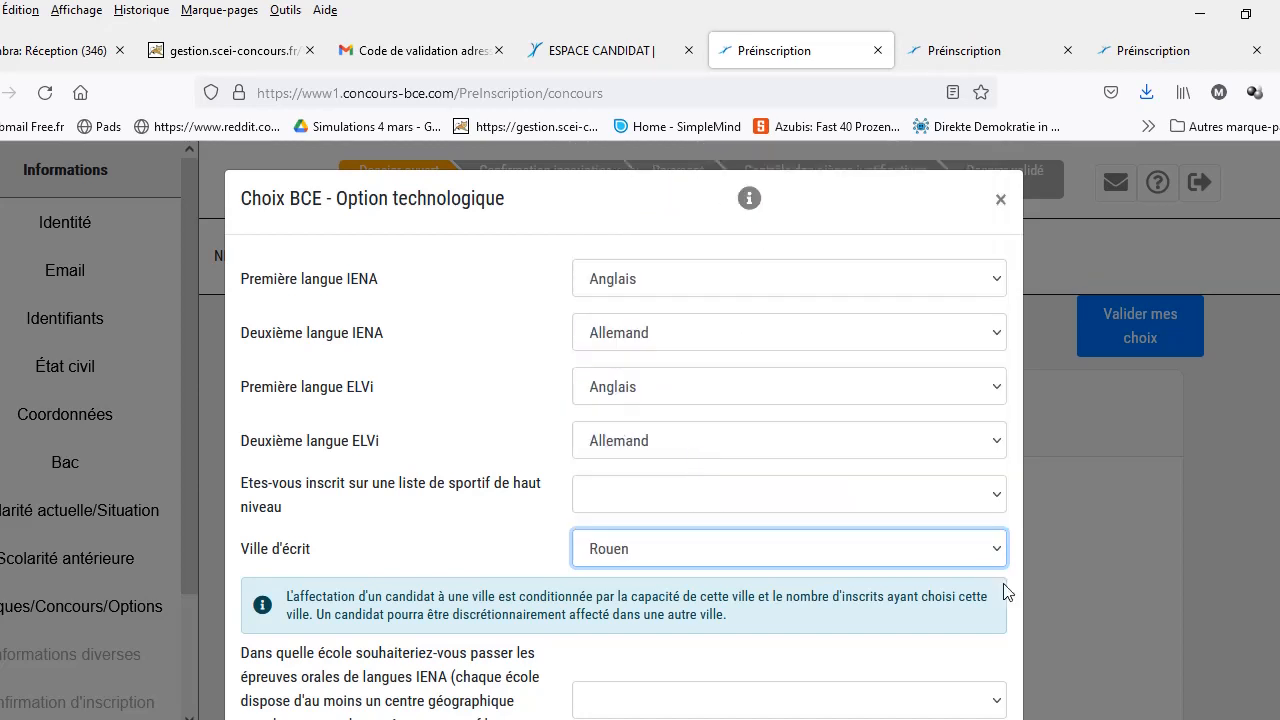
Step: Pick Troyes as the IENA oral-exam school and close the option choices
scroll(624, 430, down, 3)
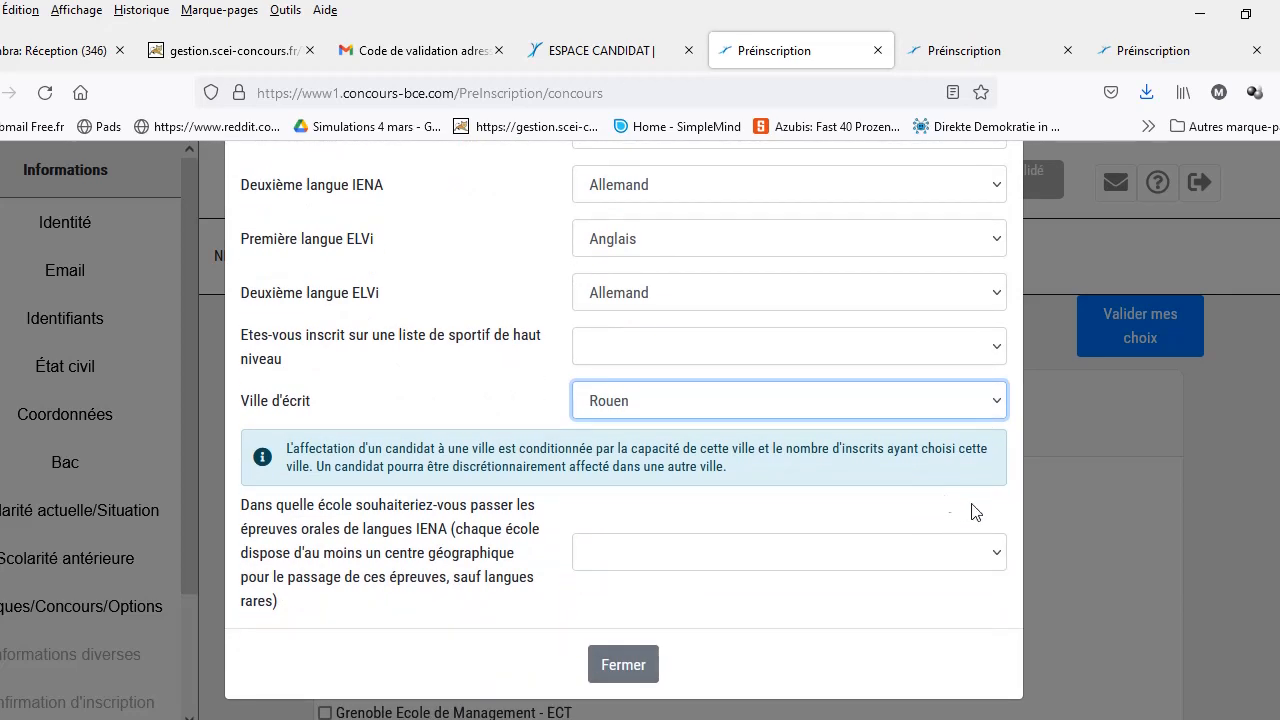
click(995, 556)
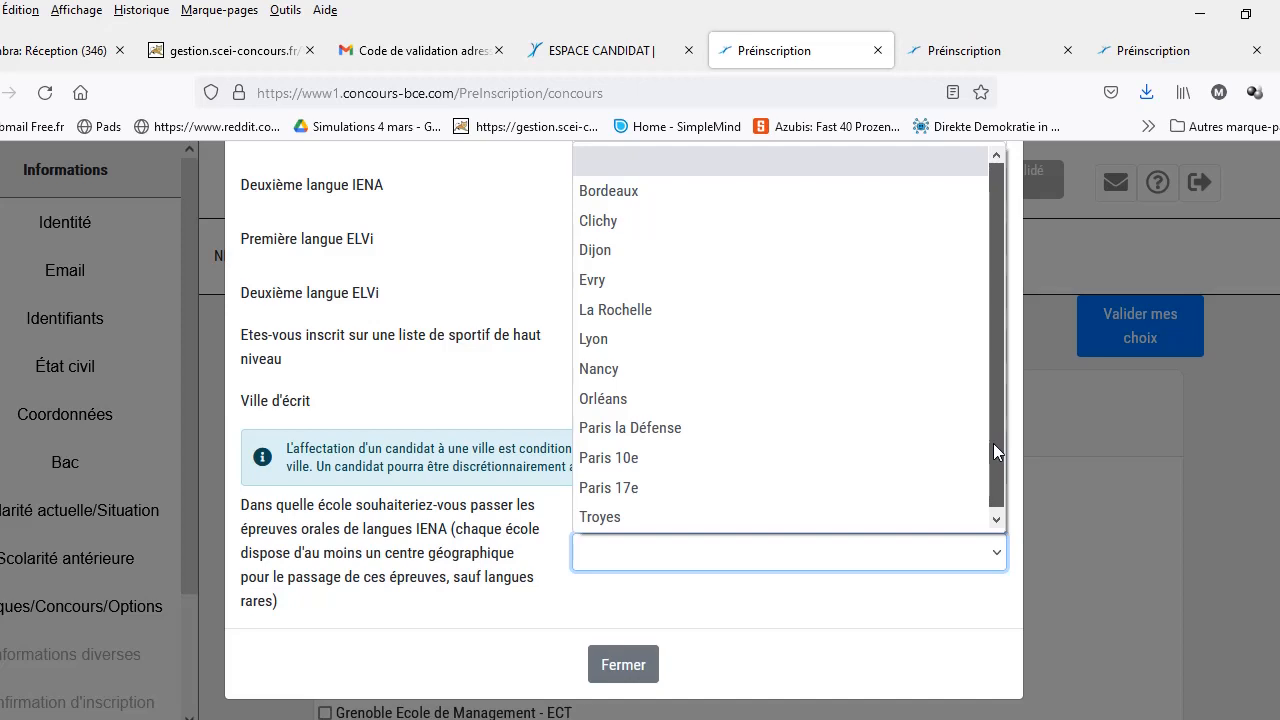
click(636, 514)
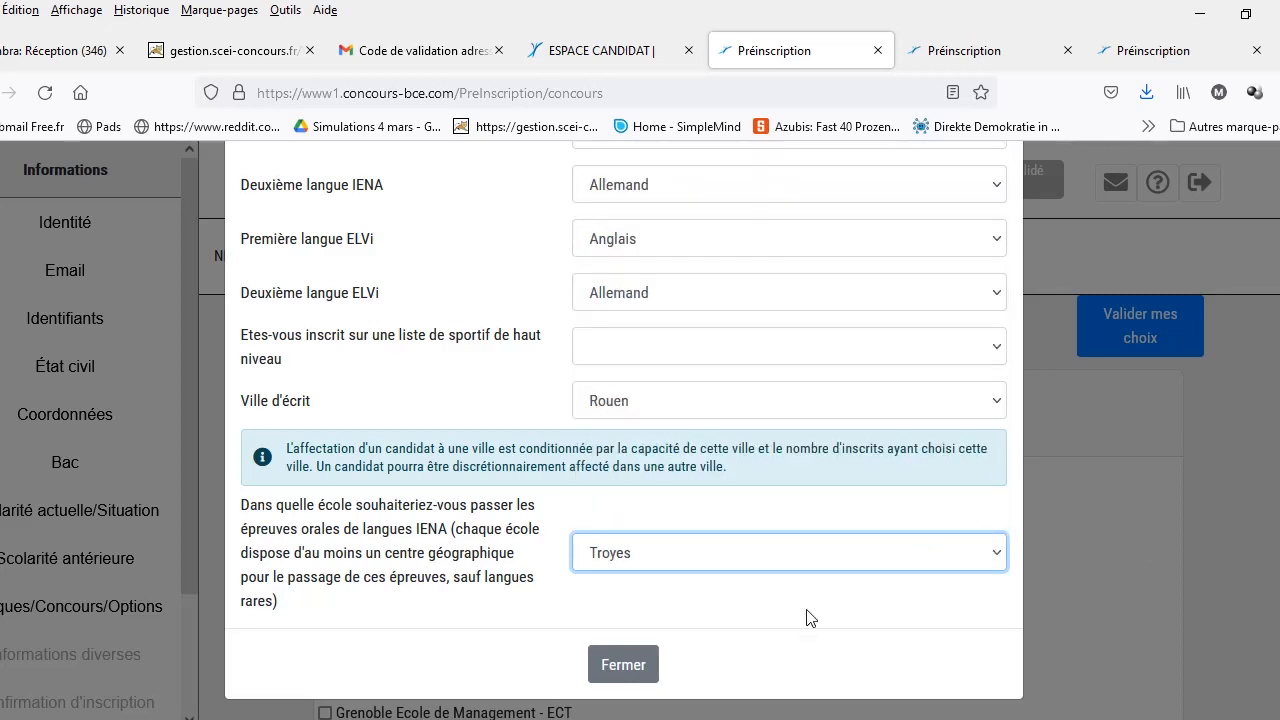
click(603, 674)
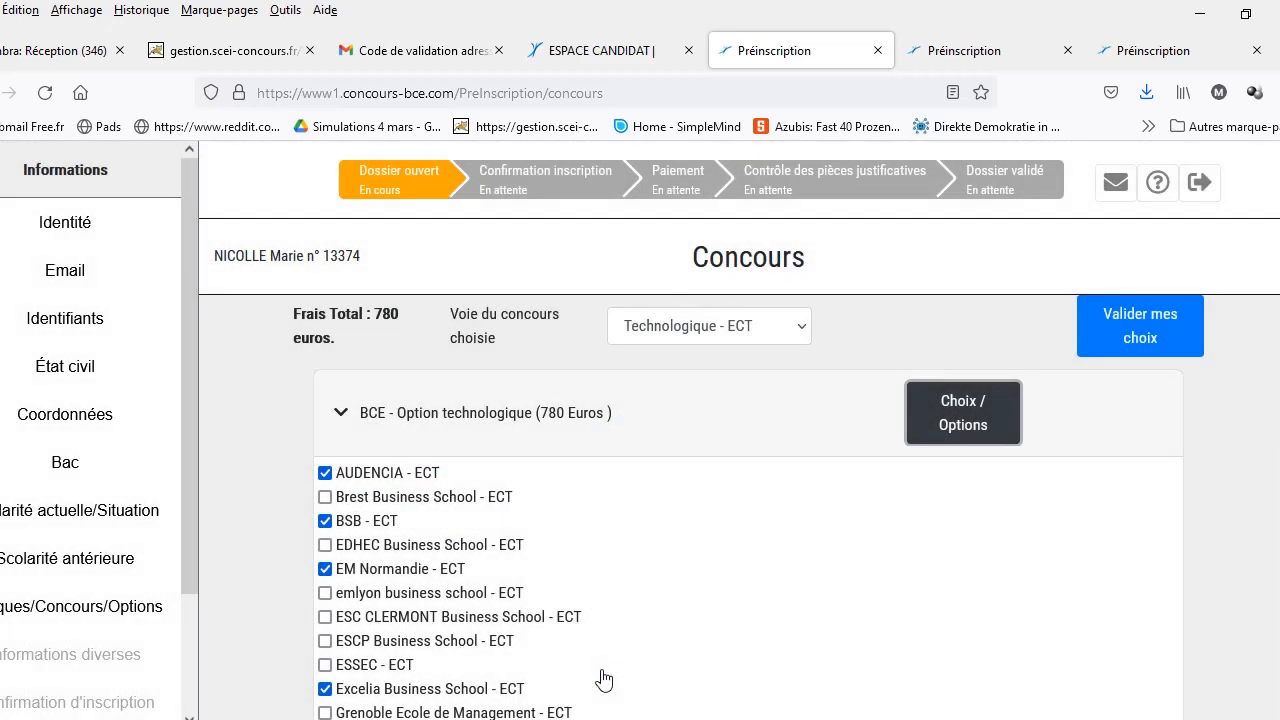
Step: Try submitting the school choices and dismiss the incomplete-choices notice
scroll(740, 450, down, 4)
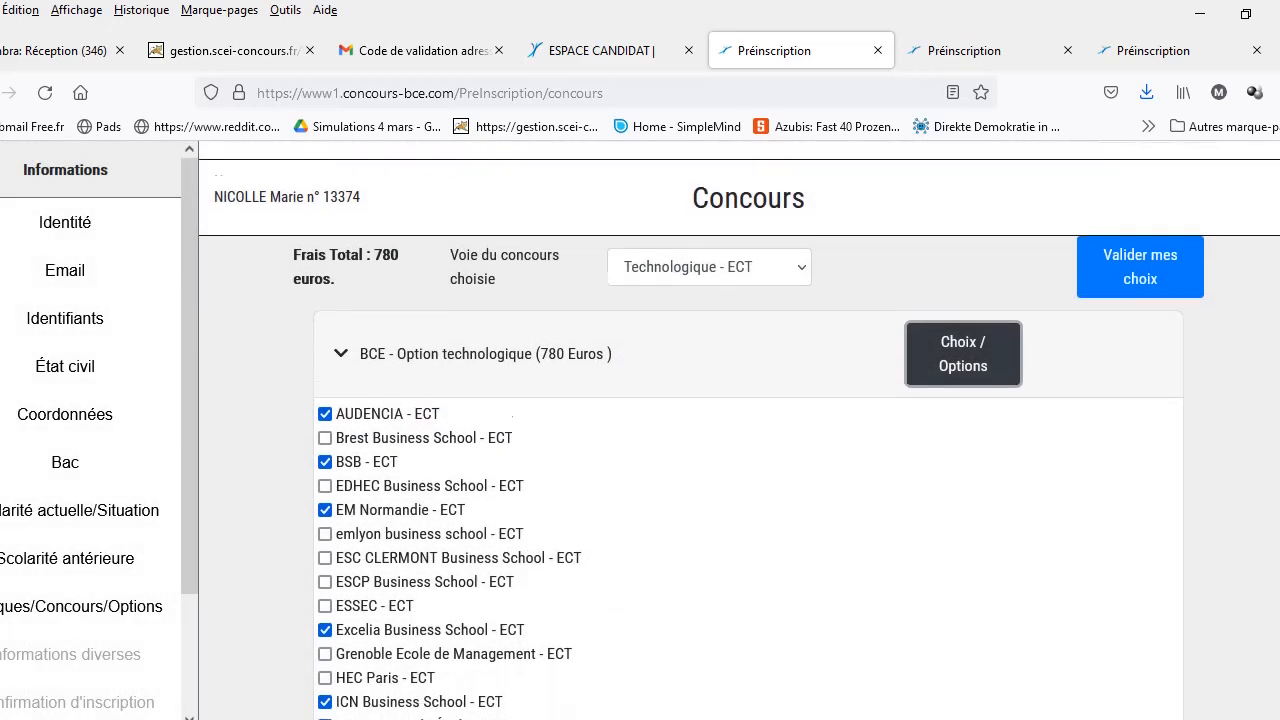
scroll(740, 450, up, 3)
scroll(1203, 354, up, 1)
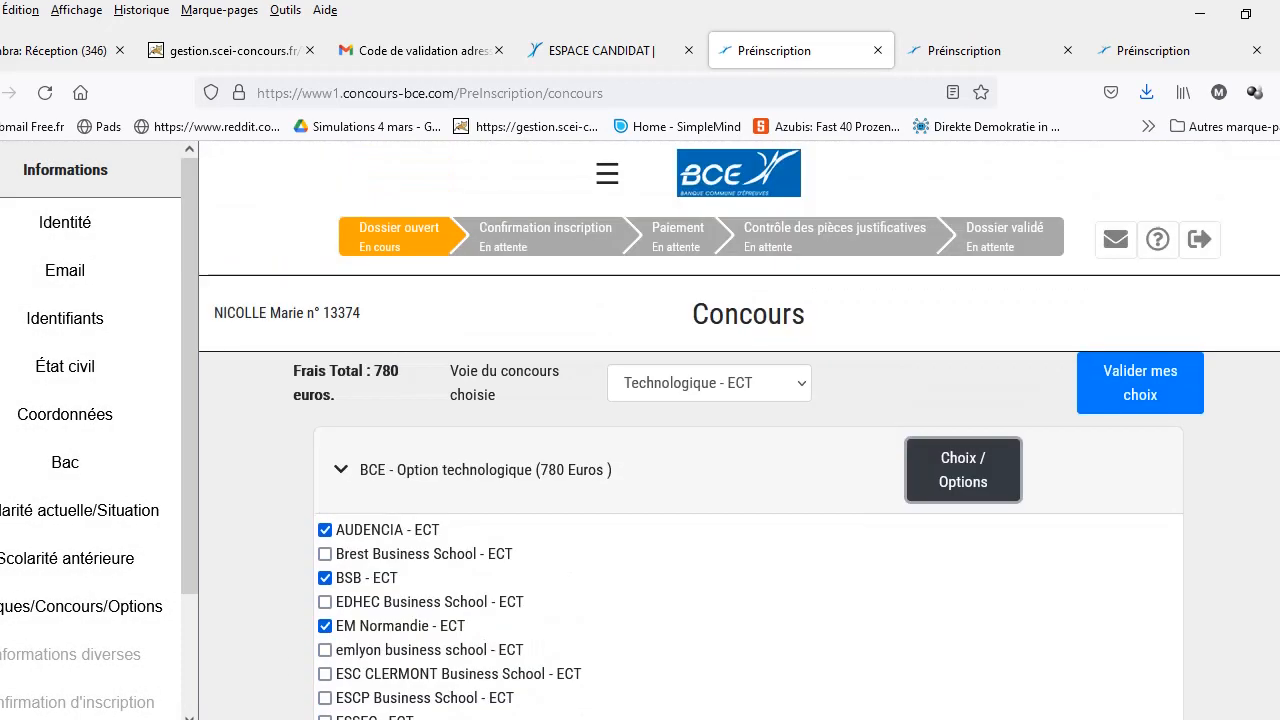
click(1140, 390)
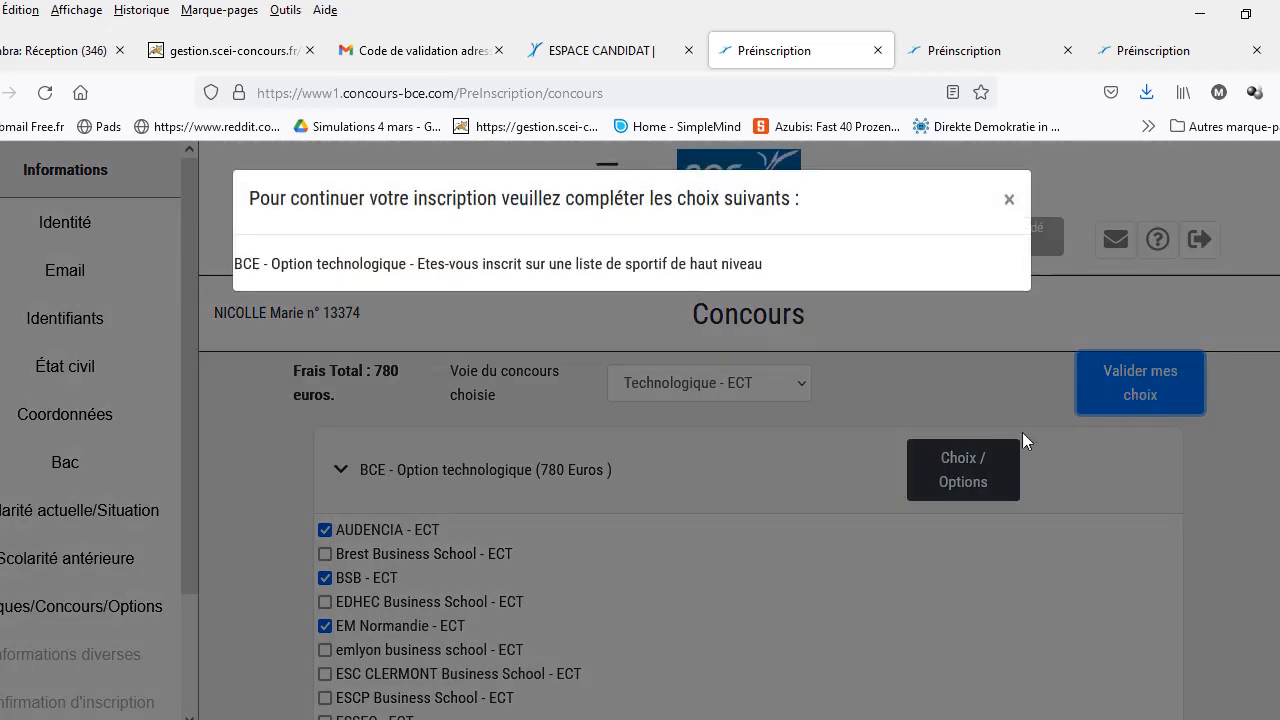
click(1008, 199)
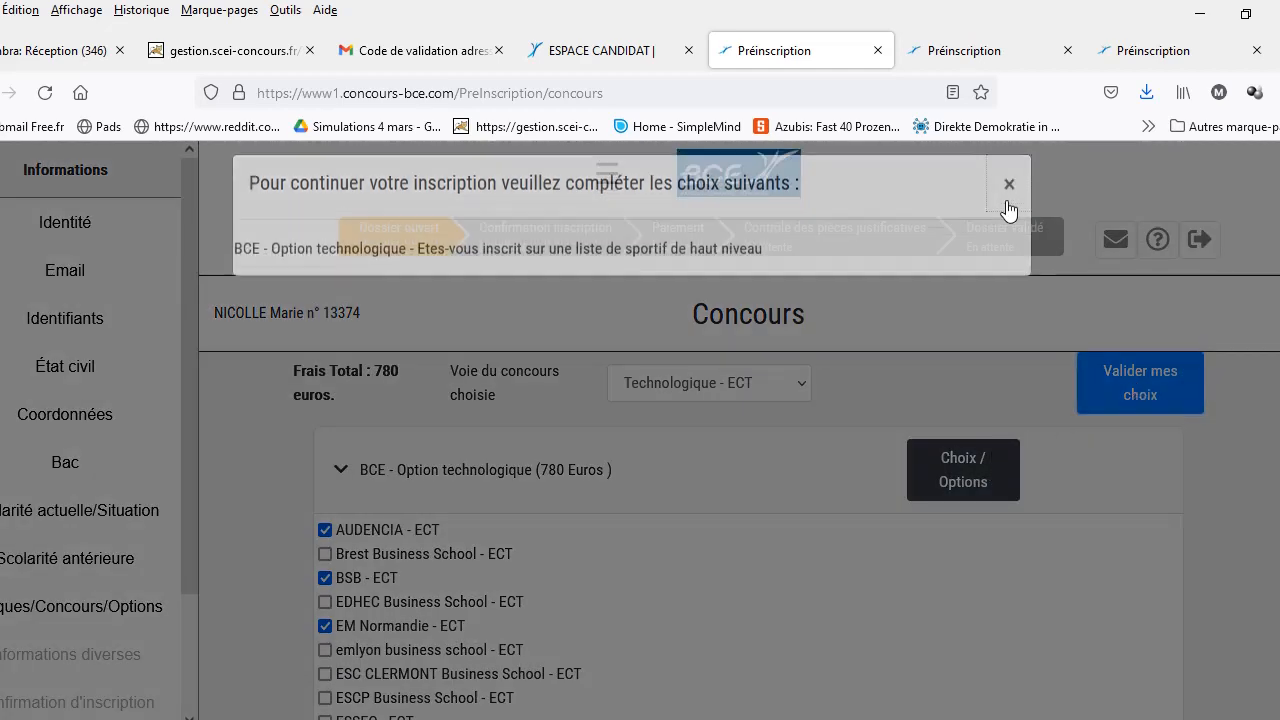
Step: Answer Non to sportif de haut niveau, close the choices form and validate
click(957, 482)
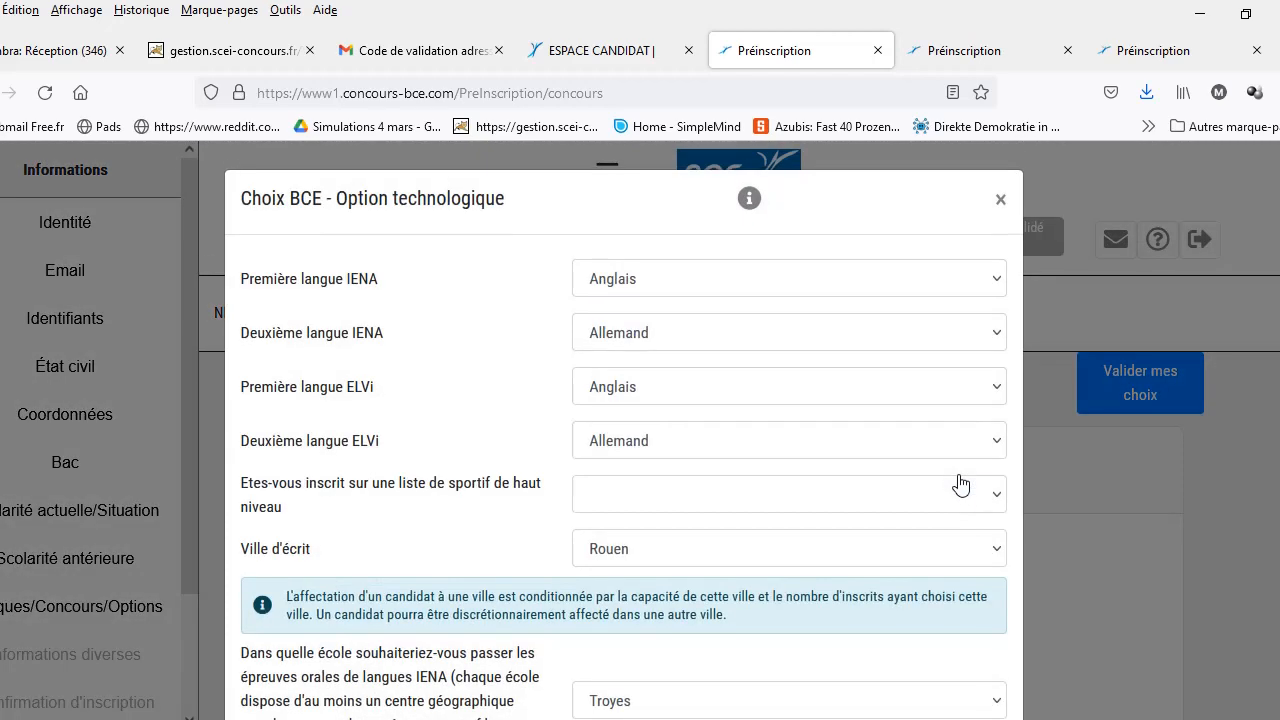
click(1000, 495)
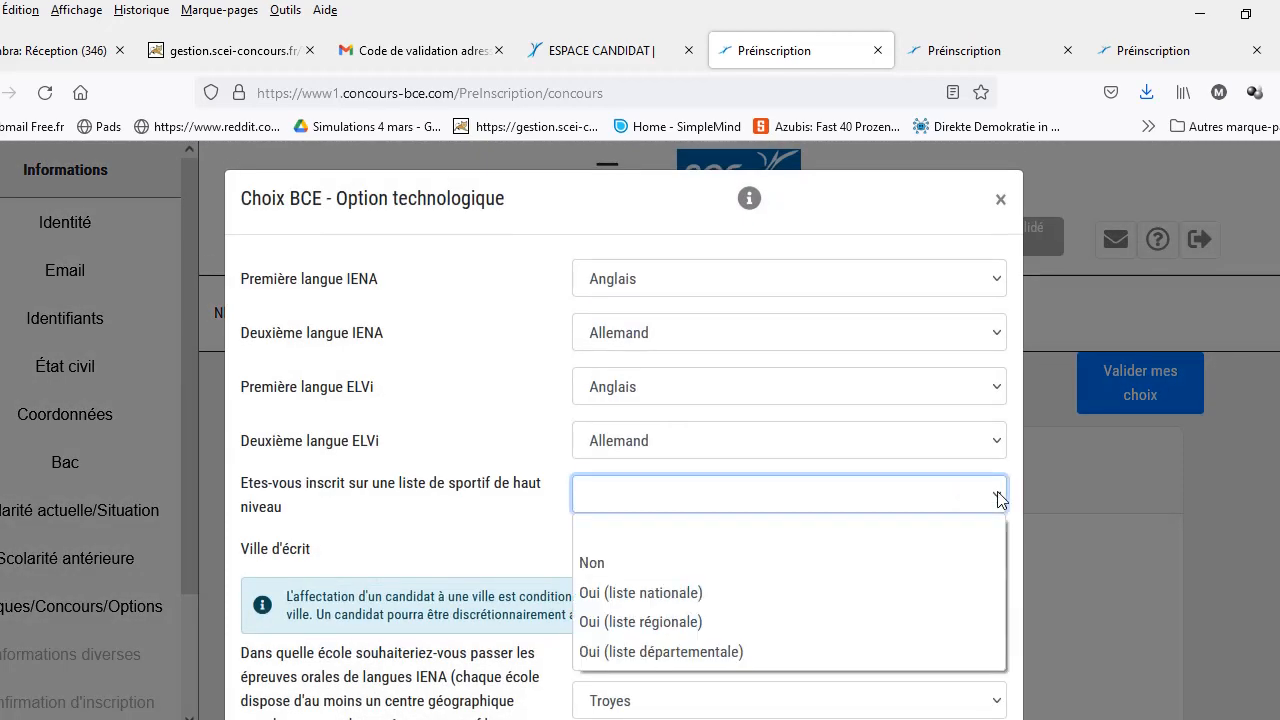
click(895, 565)
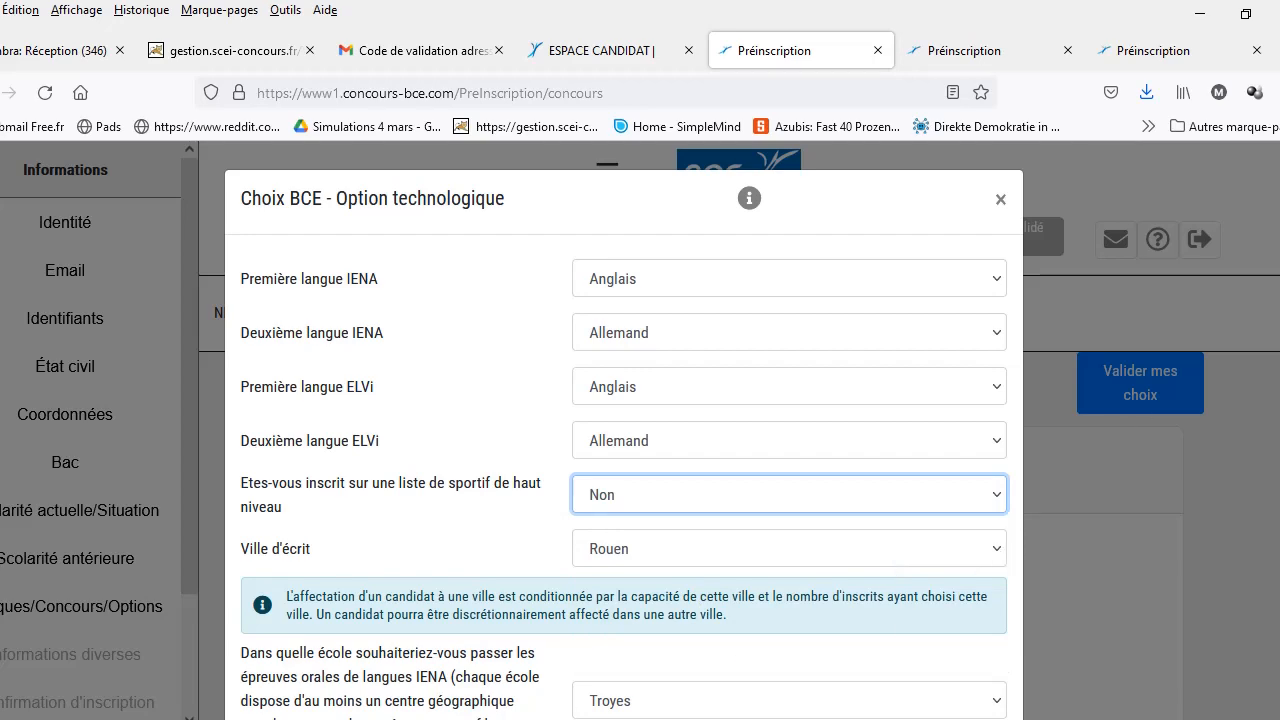
scroll(623, 450, down, 3)
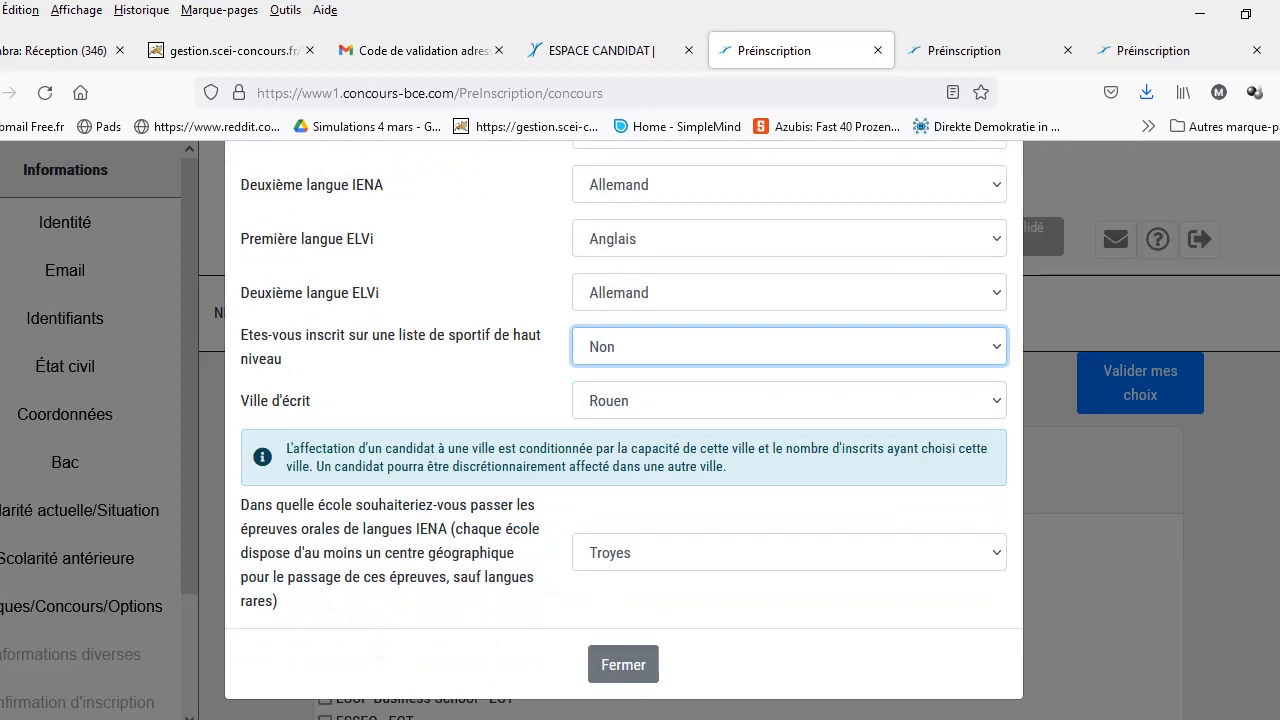
click(645, 672)
click(1166, 394)
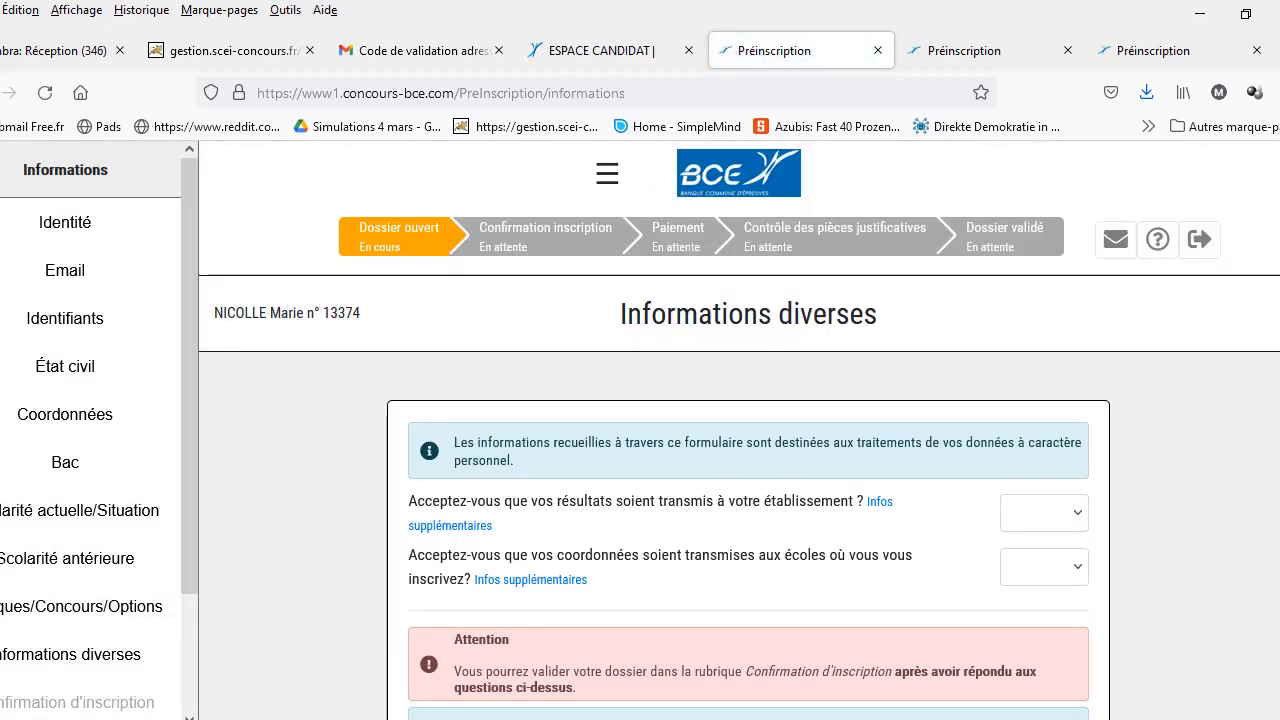
Step: Answer Oui to sending results to the school and to sharing contact details with schools
scroll(739, 430, down, 1)
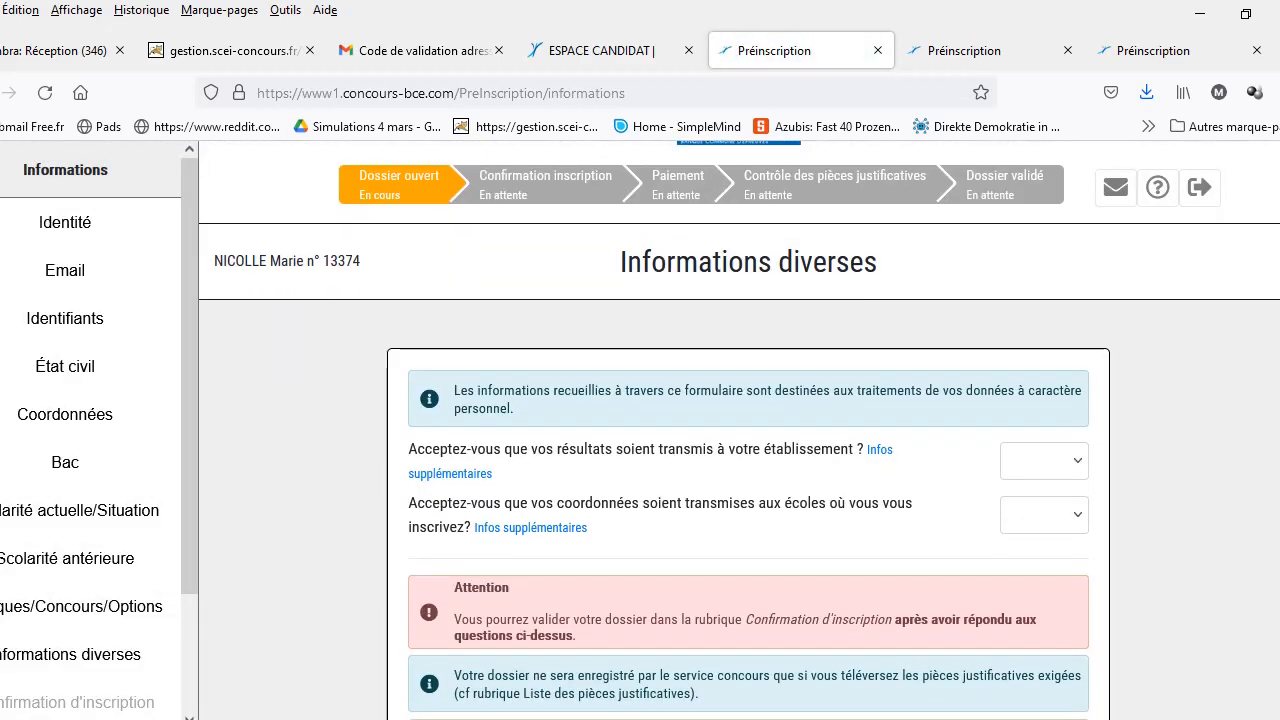
click(1075, 469)
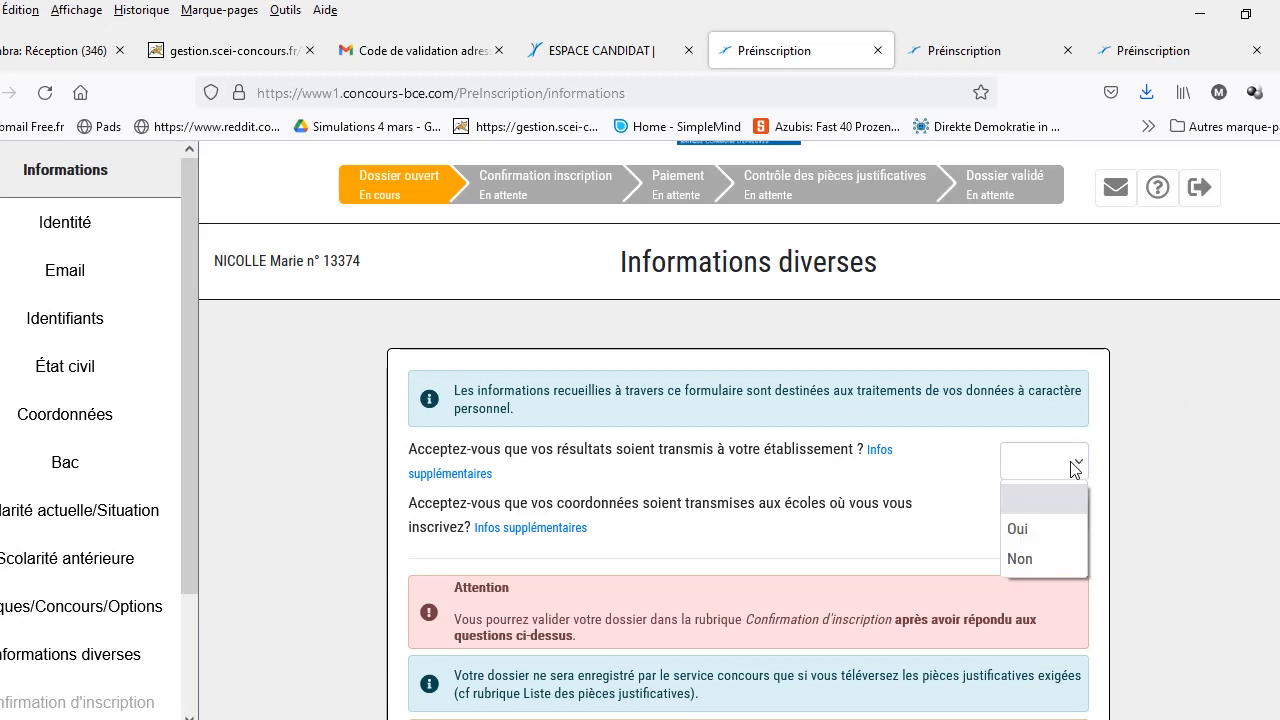
click(1053, 528)
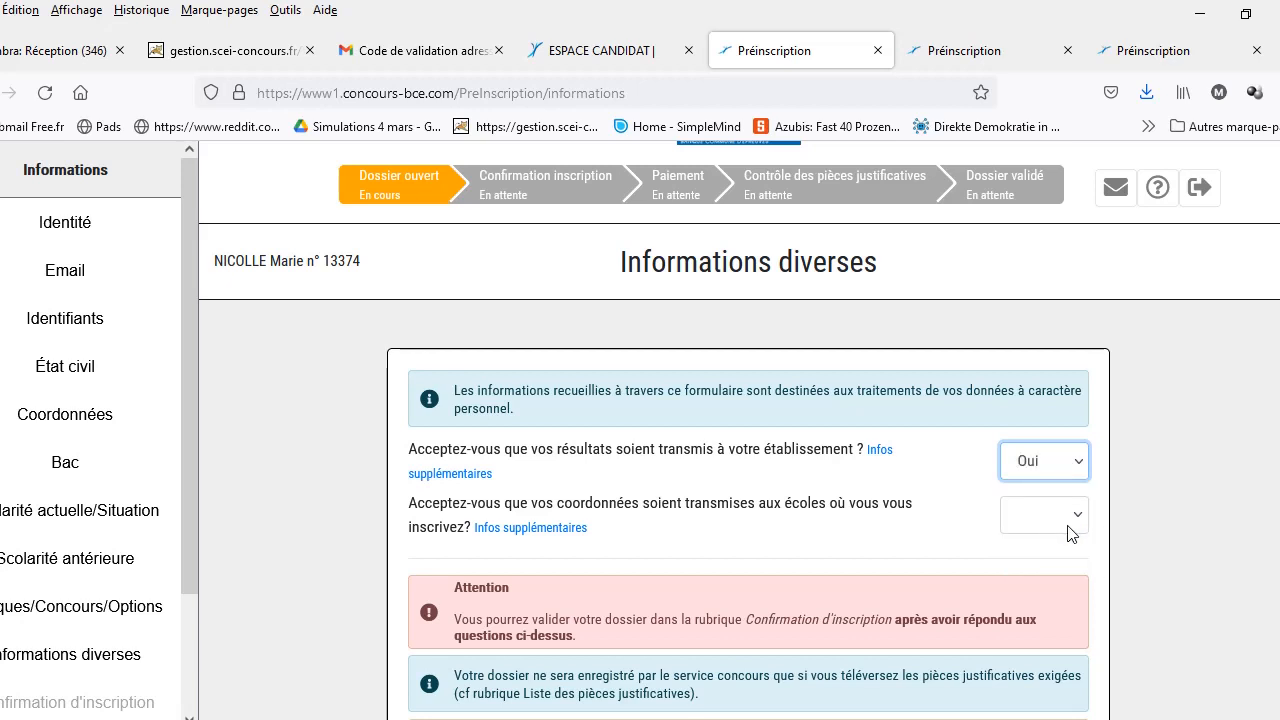
click(1077, 519)
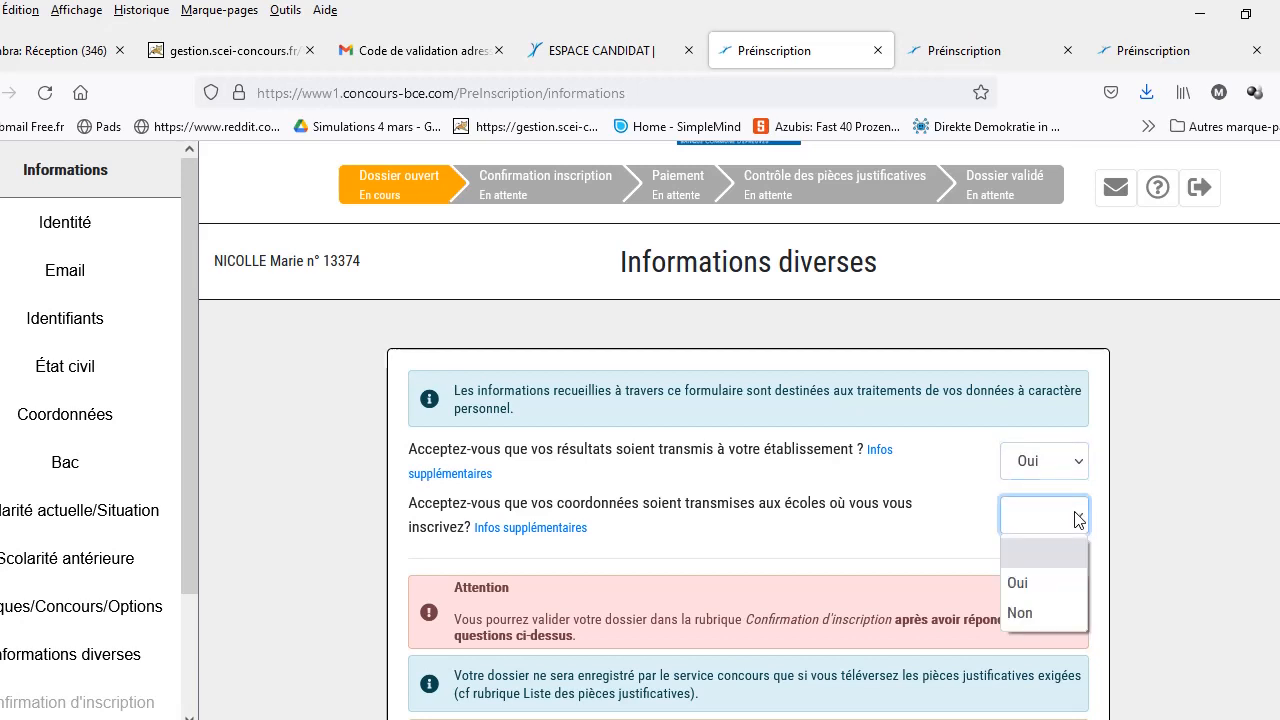
click(1056, 582)
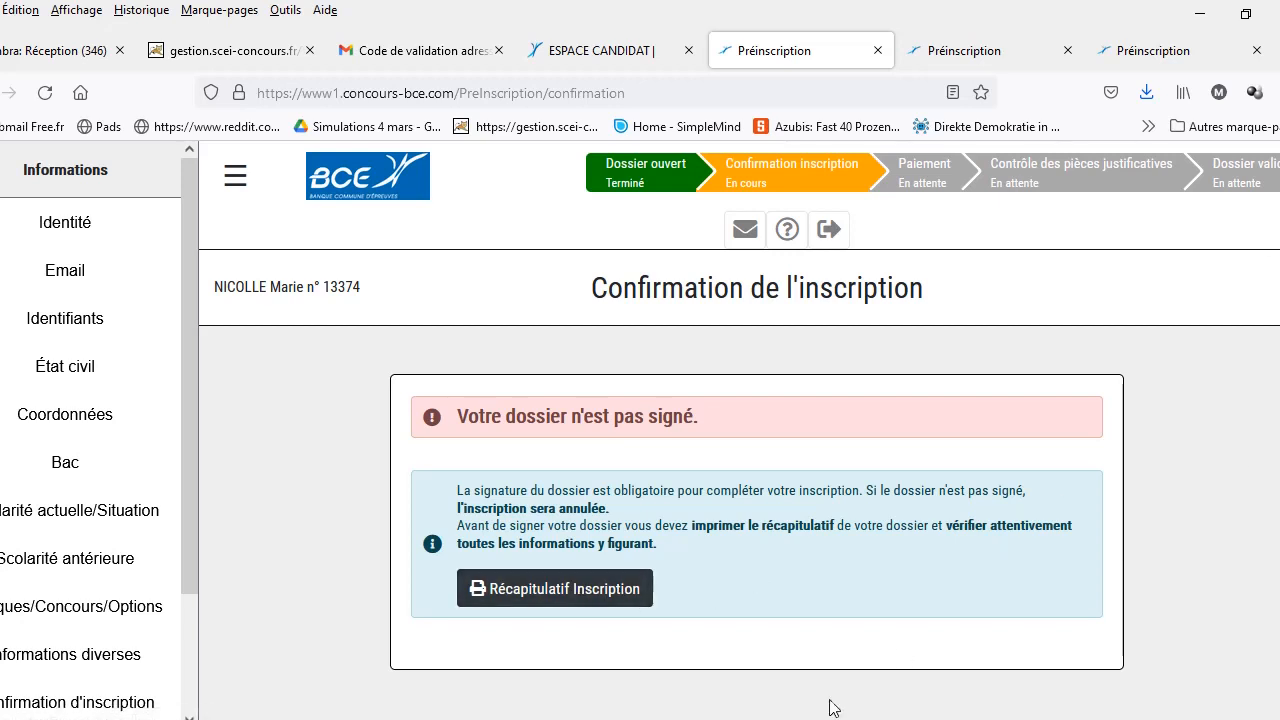
Step: Open the Récapitulatif Inscription PDF and scroll down to page 2
click(566, 591)
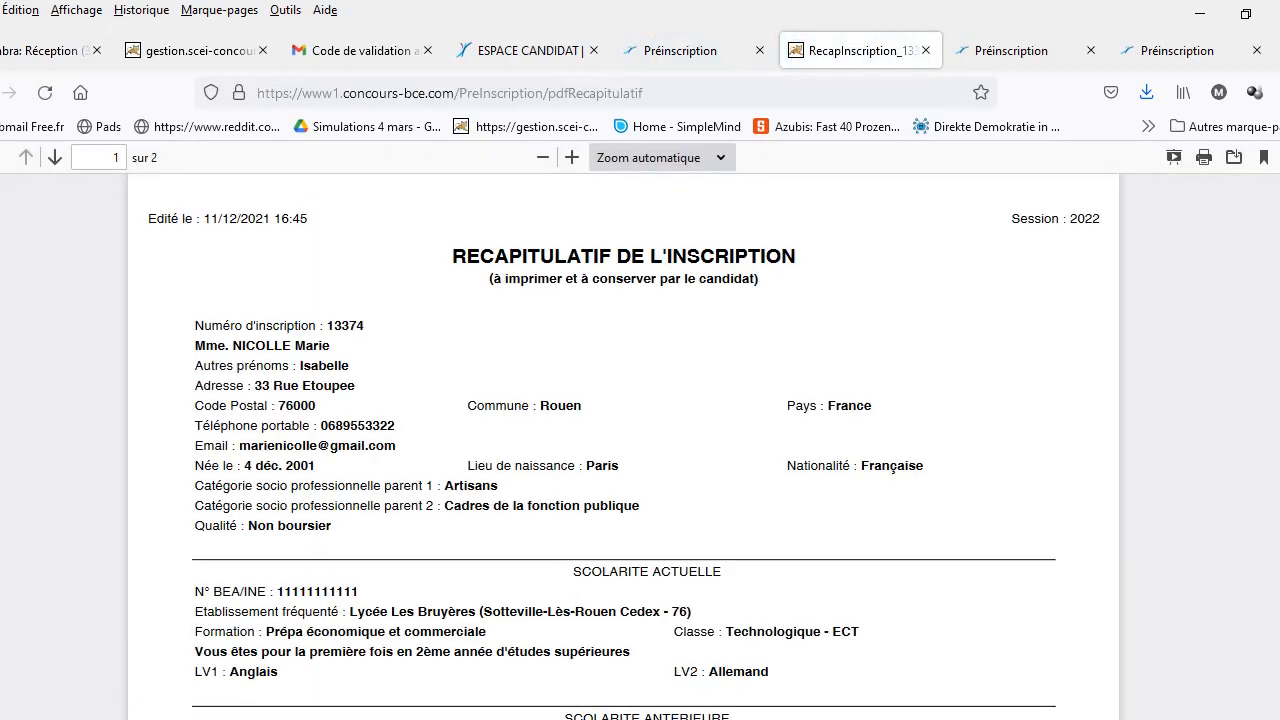
scroll(624, 448, down, 15)
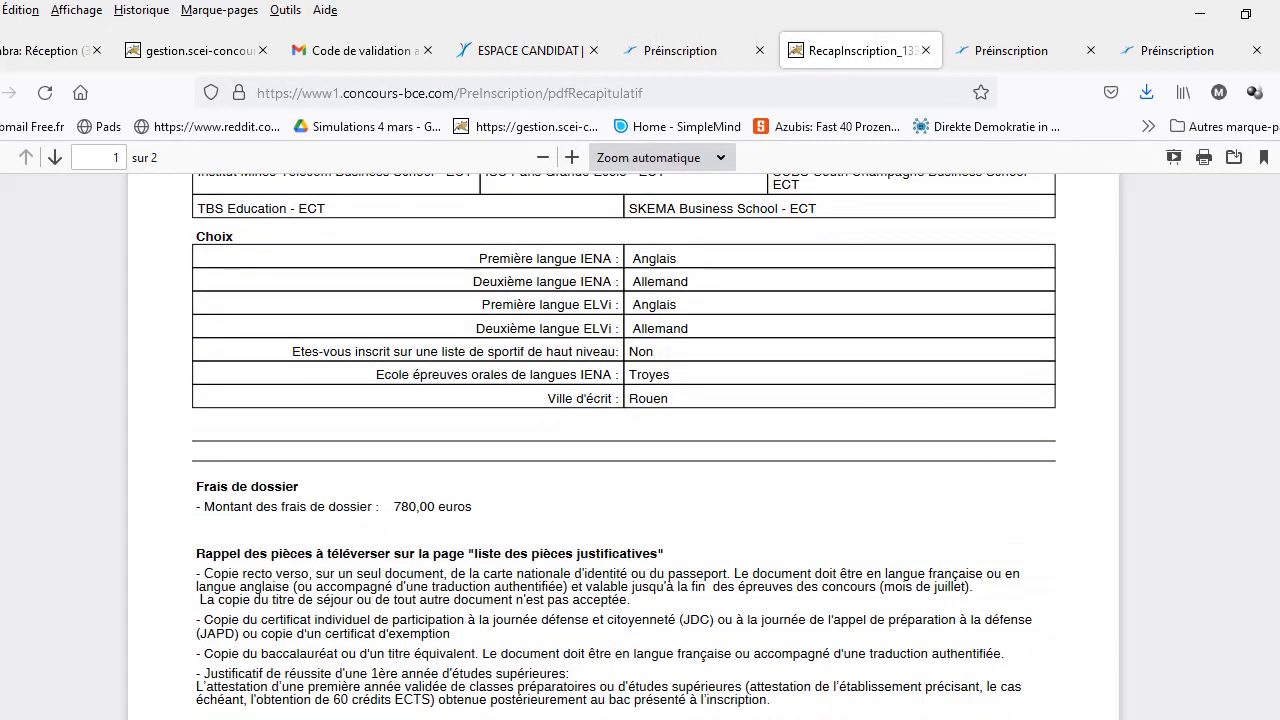
scroll(624, 448, down, 2)
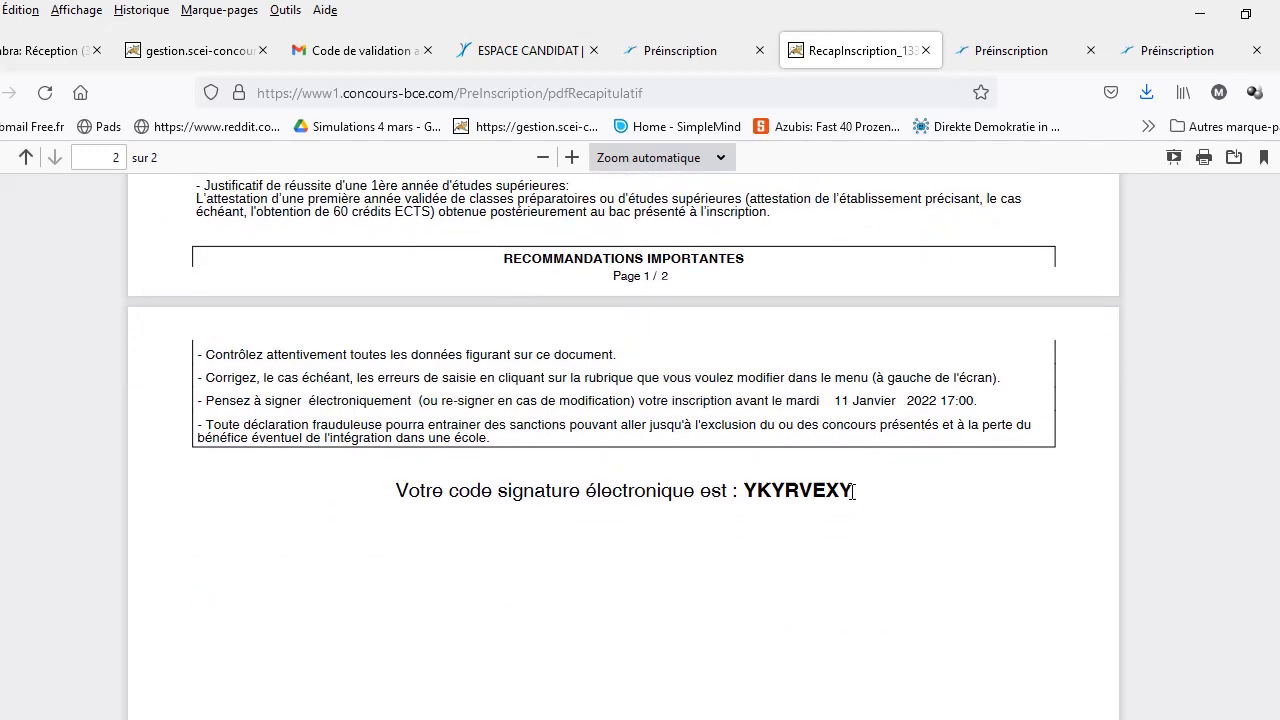
Step: Select and copy the whole electronic signature code shown on page 2 of the recap
drag(853, 492, 816, 493)
click(810, 493)
click(860, 496)
drag(746, 486, 848, 486)
key(ctrl+c)
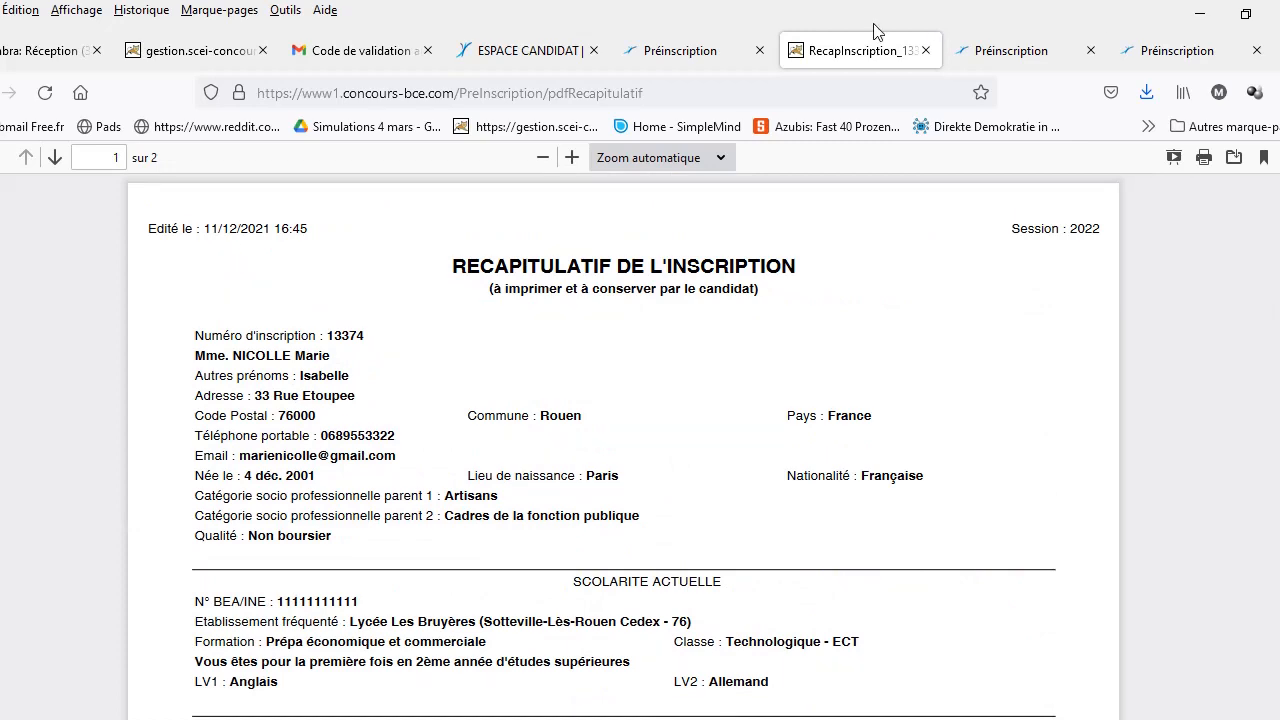
click(990, 52)
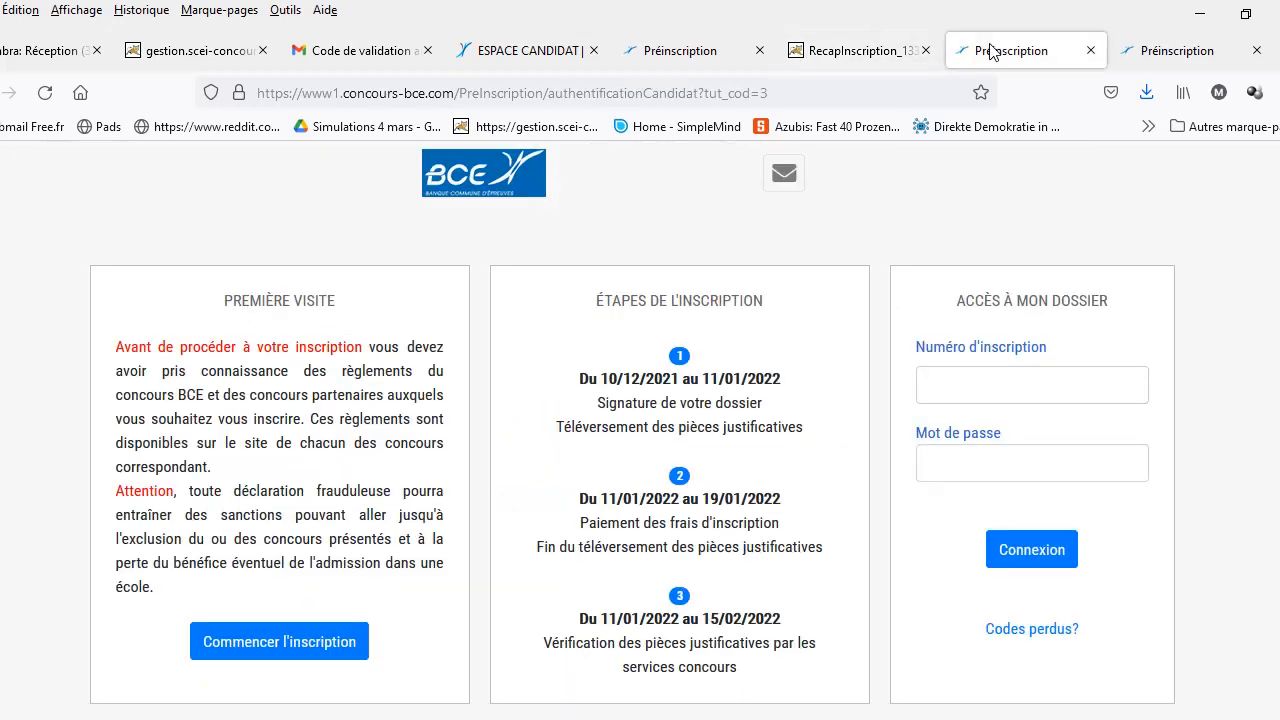
Step: Back on the confirmation page, tick 'J'ai lu et j'accepte' to accept the competition rules
click(722, 55)
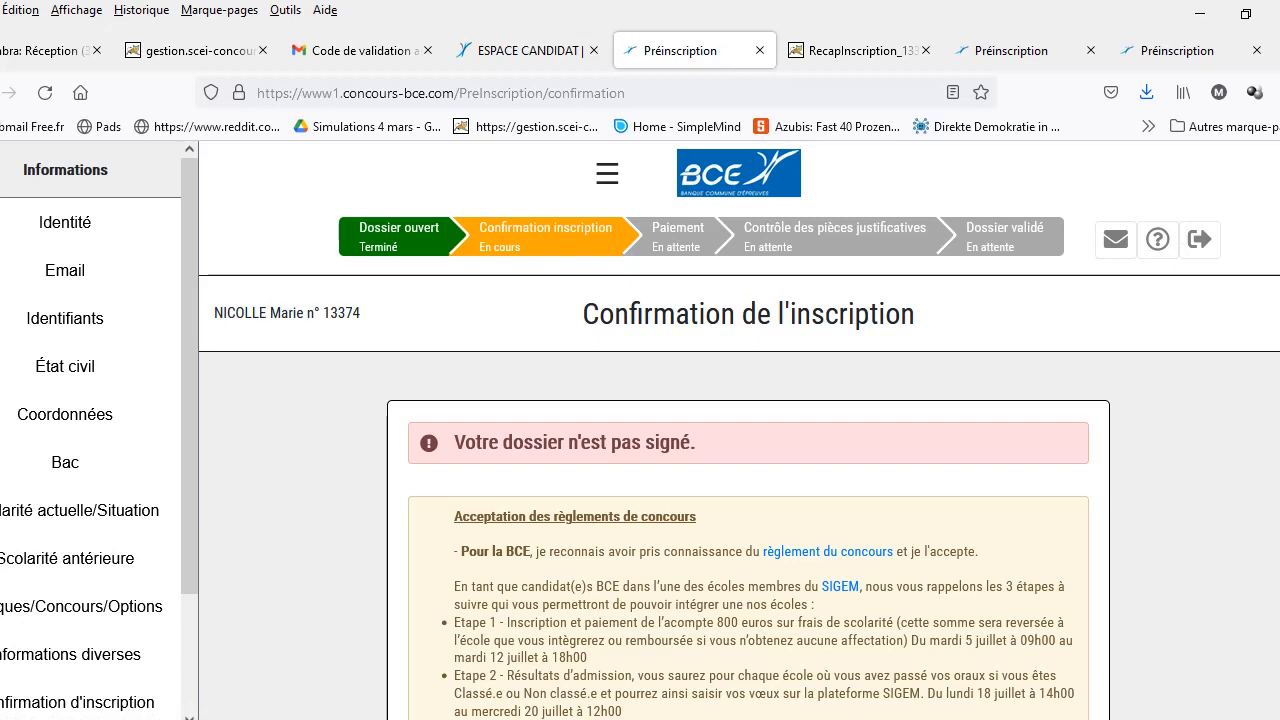
scroll(739, 430, down, 1)
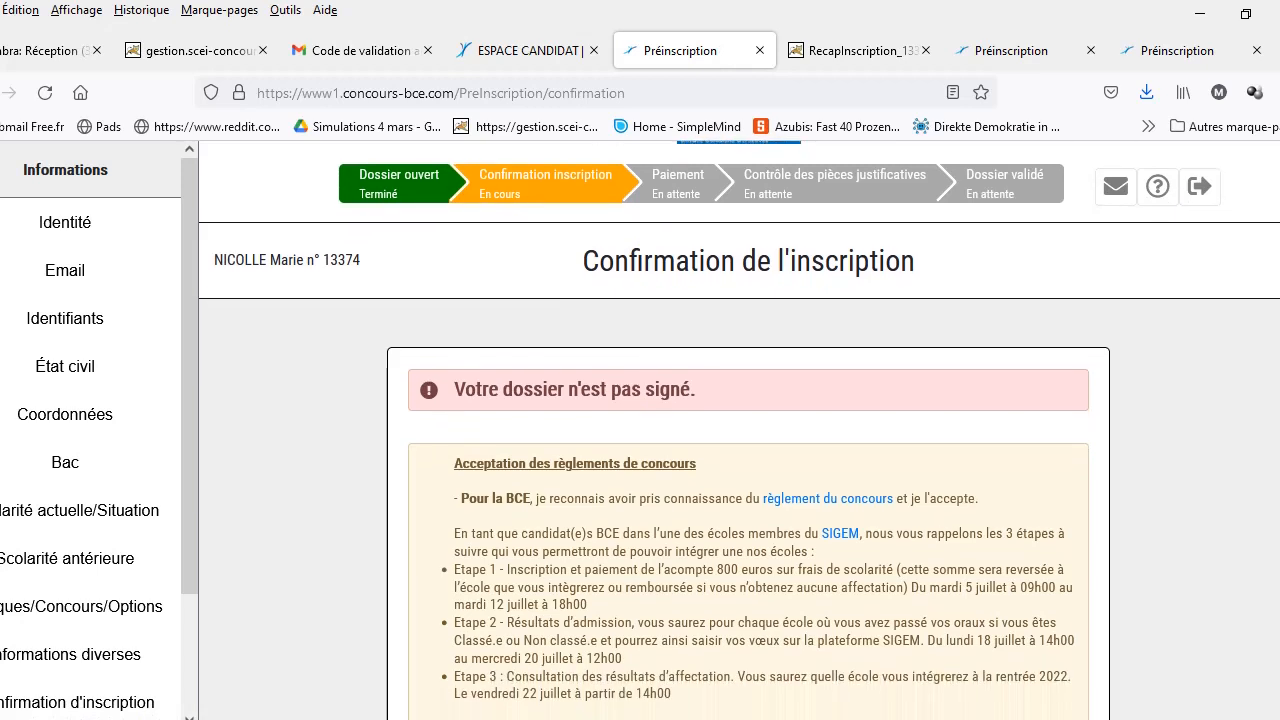
scroll(739, 430, up, 1)
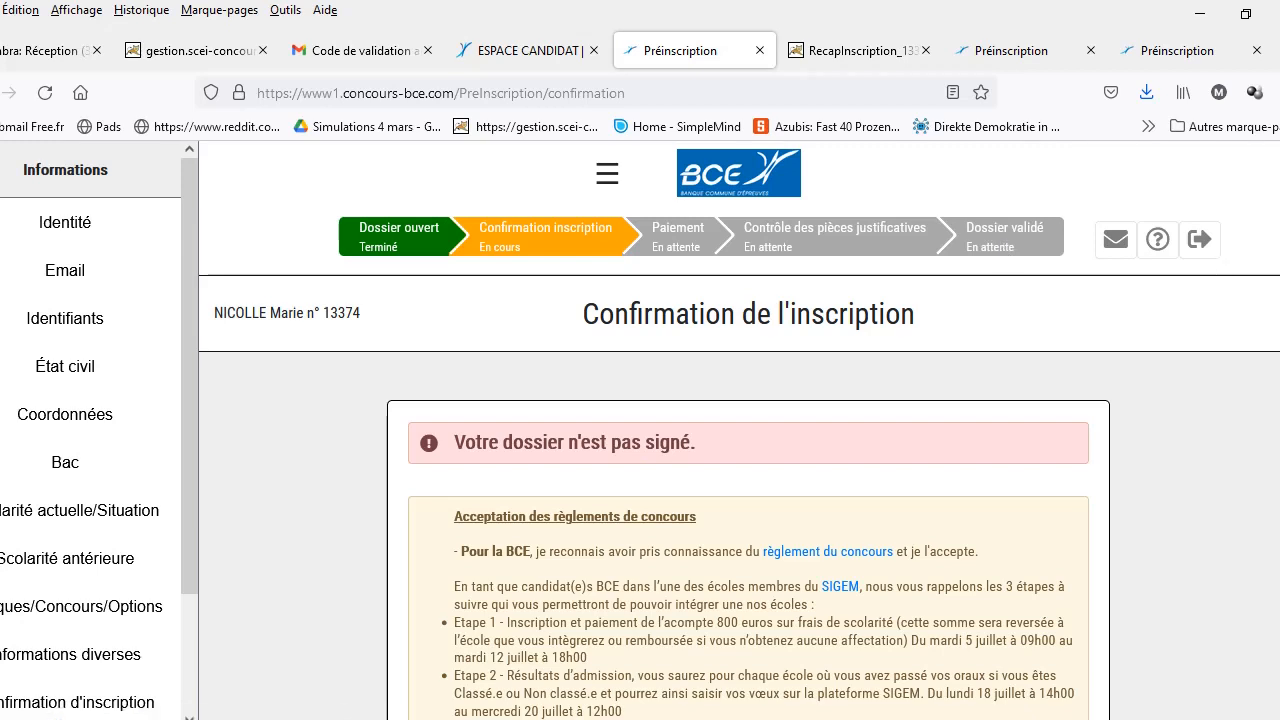
scroll(740, 430, down, 5)
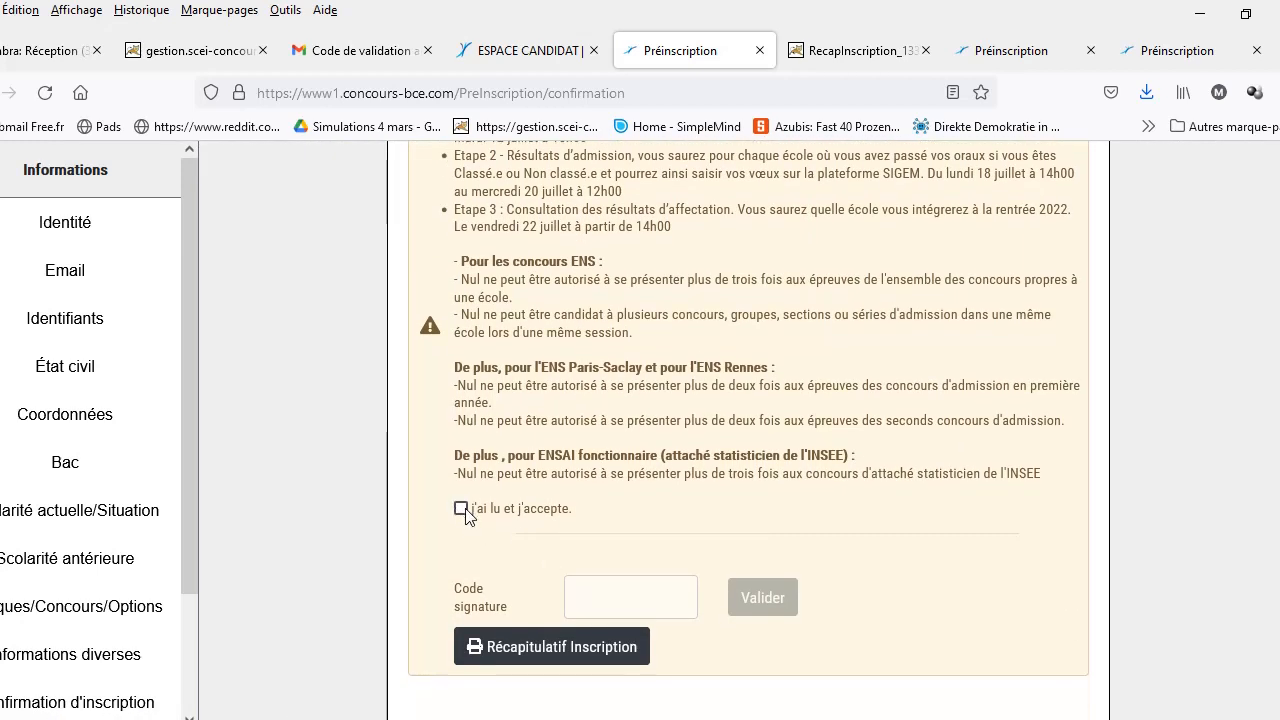
click(461, 509)
Step: Paste the copied code into Code signature and validate to sign the dossier
click(636, 592)
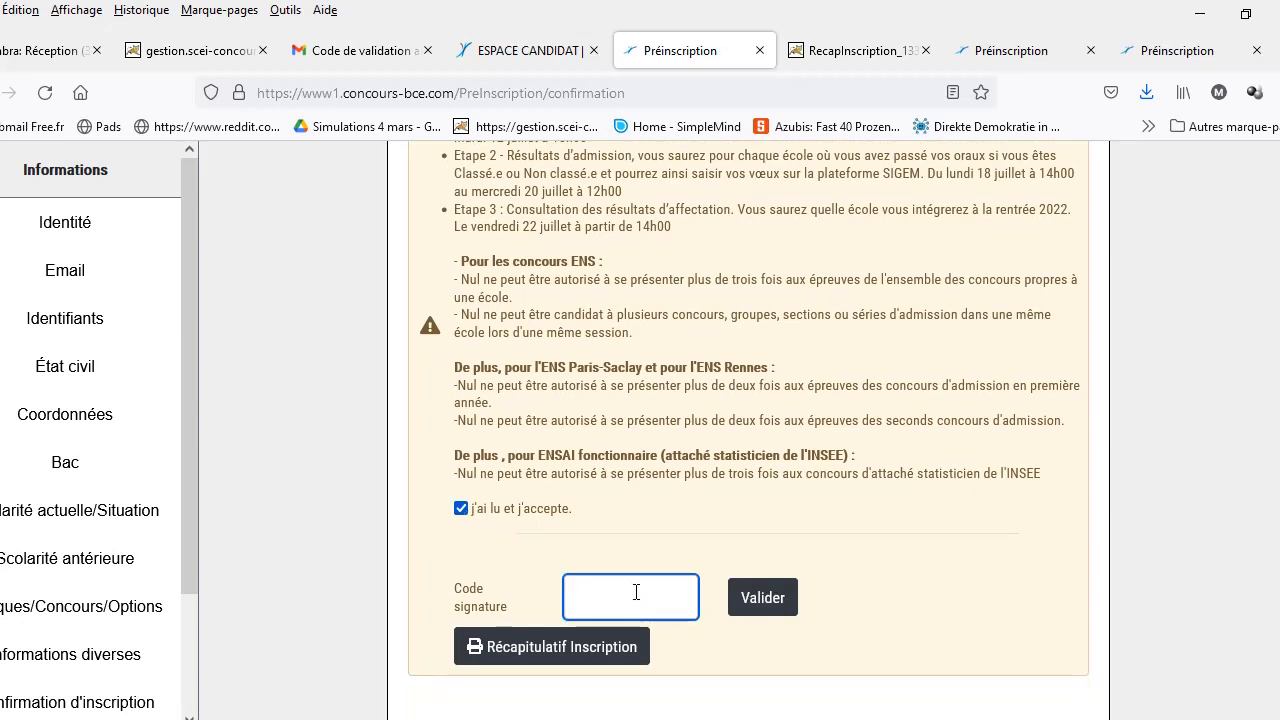
key(ctrl+v)
click(766, 600)
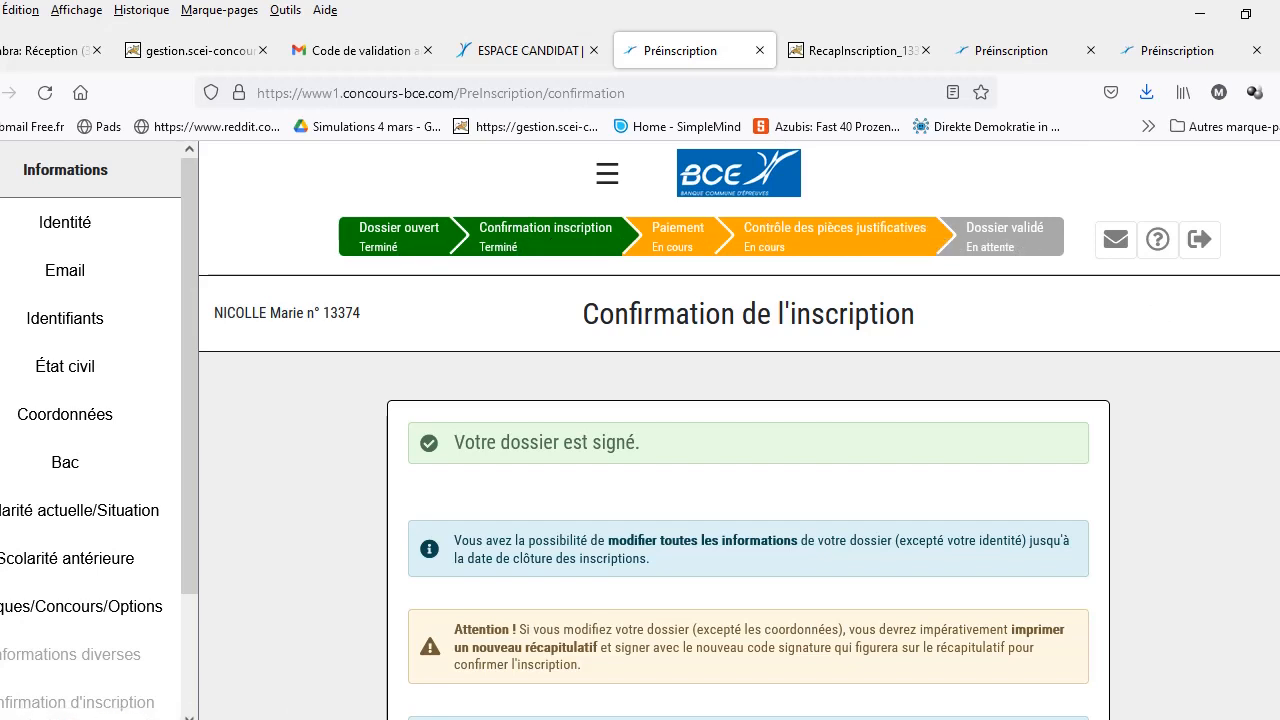
scroll(655, 588, down, 2)
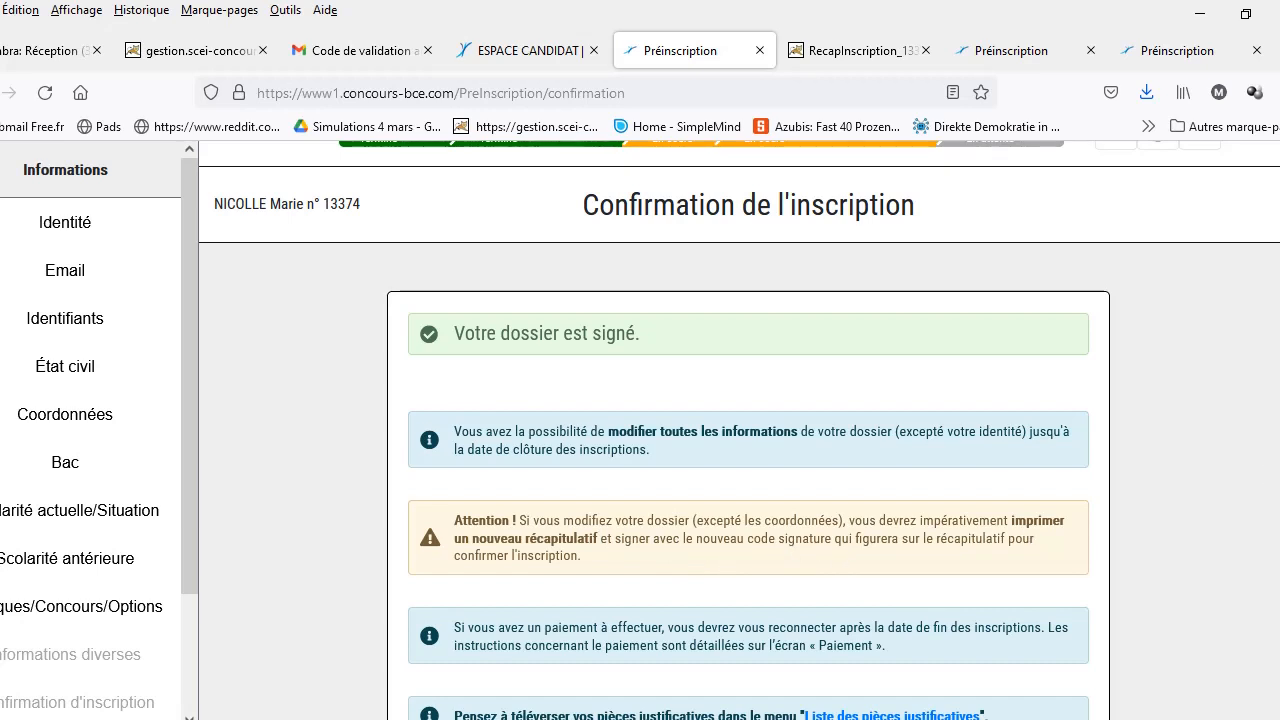
scroll(740, 430, down, 1)
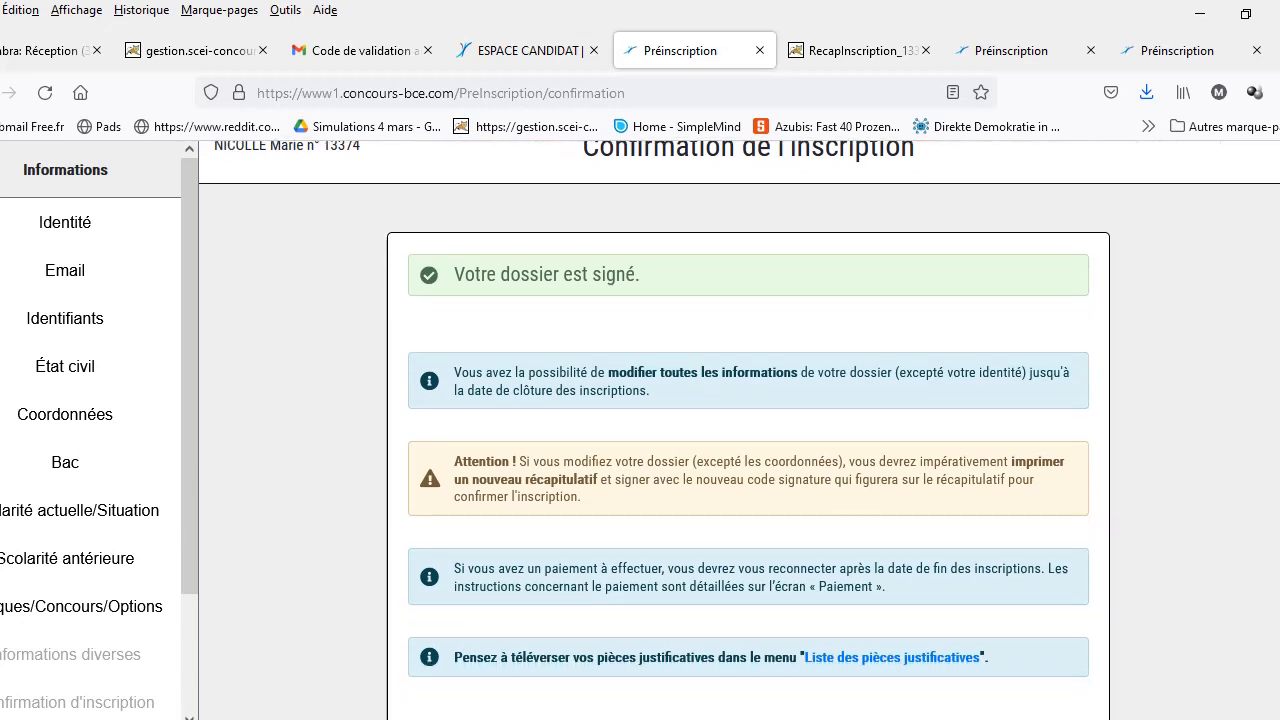
scroll(740, 430, up, 3)
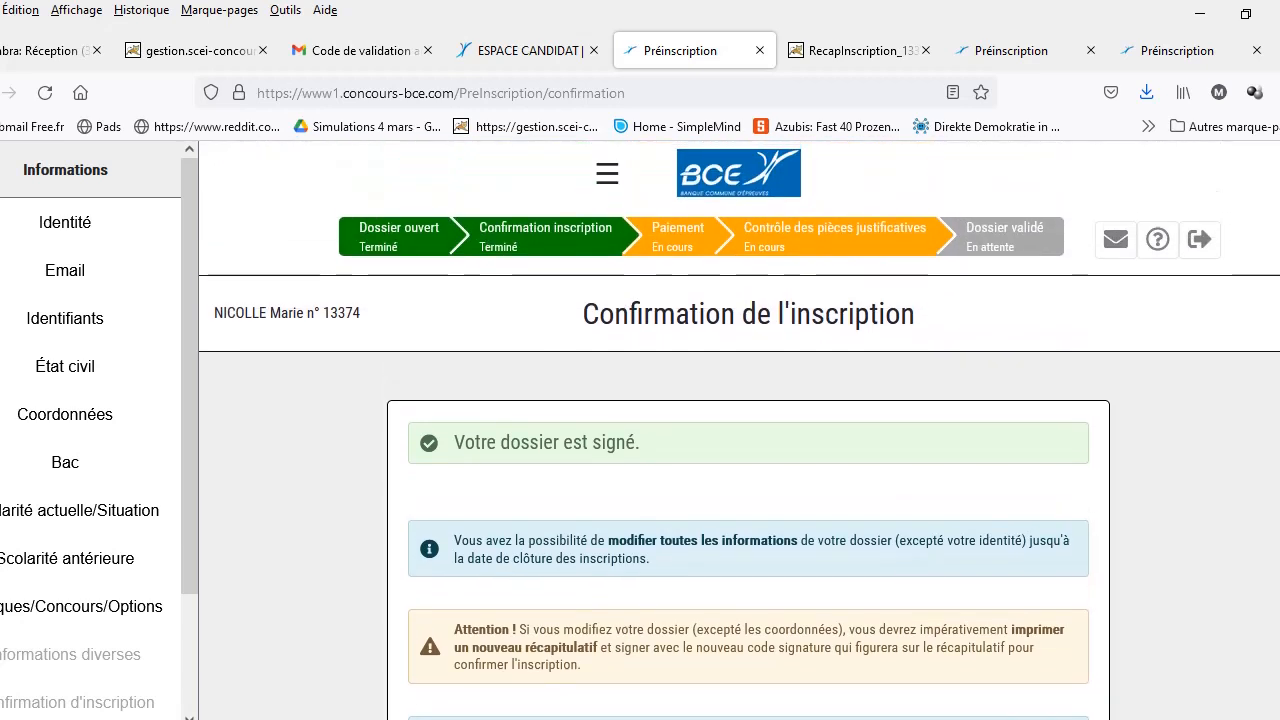